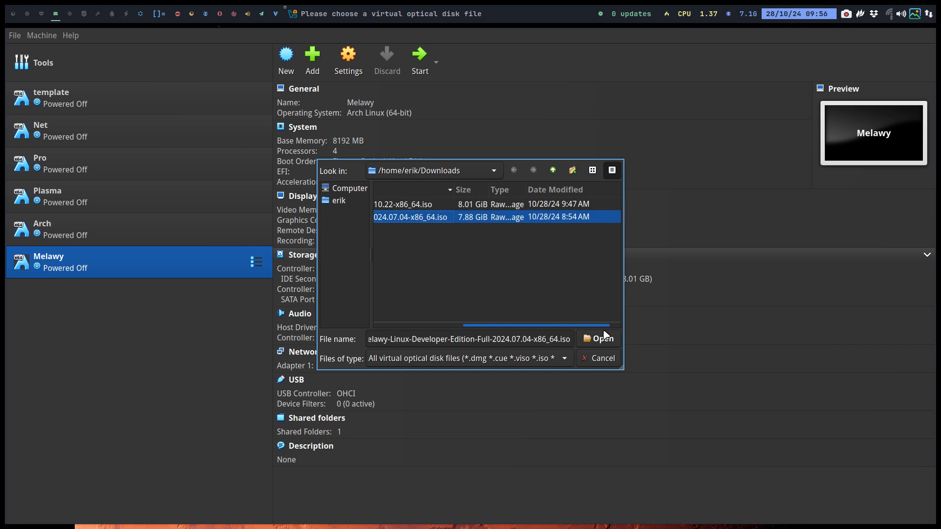
# Attach Melawy-Linux-Developer-Edition-Full-2024.07.04-x86_64.iso (7.88 GB) to the Melawy VM's IDE optical drive
pyautogui.moveTo(603, 331); pyautogui.dragTo(496, 326)
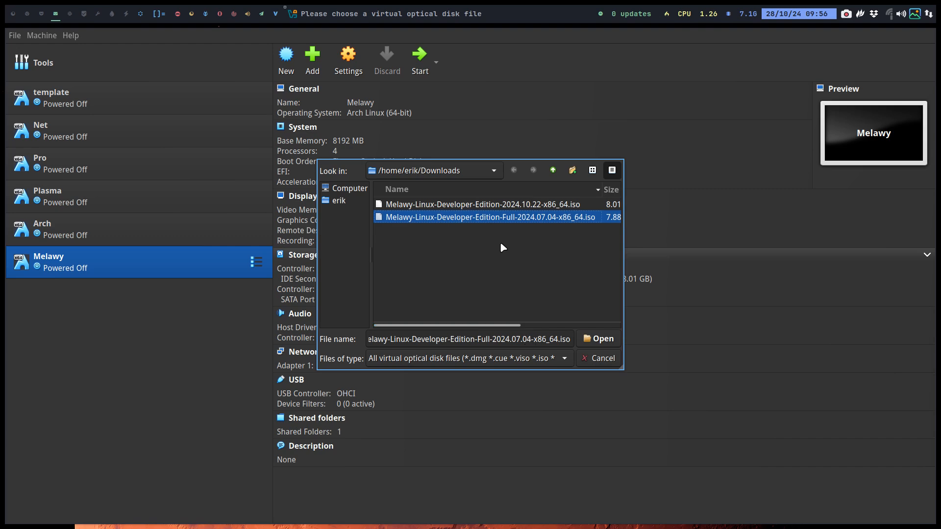
pyautogui.click(598, 339)
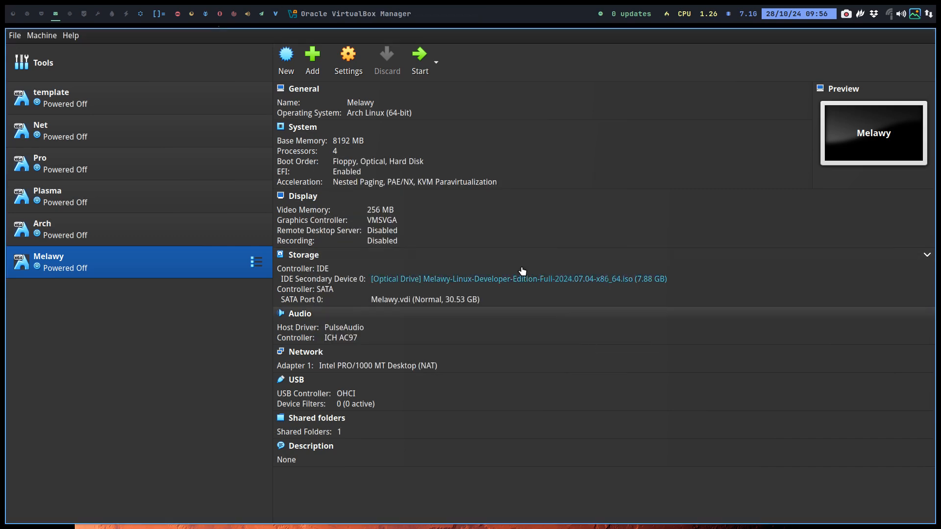
# Start the Melawy VM, boot the live entry from the boot menu, and switch to full screen
pyautogui.click(419, 63)
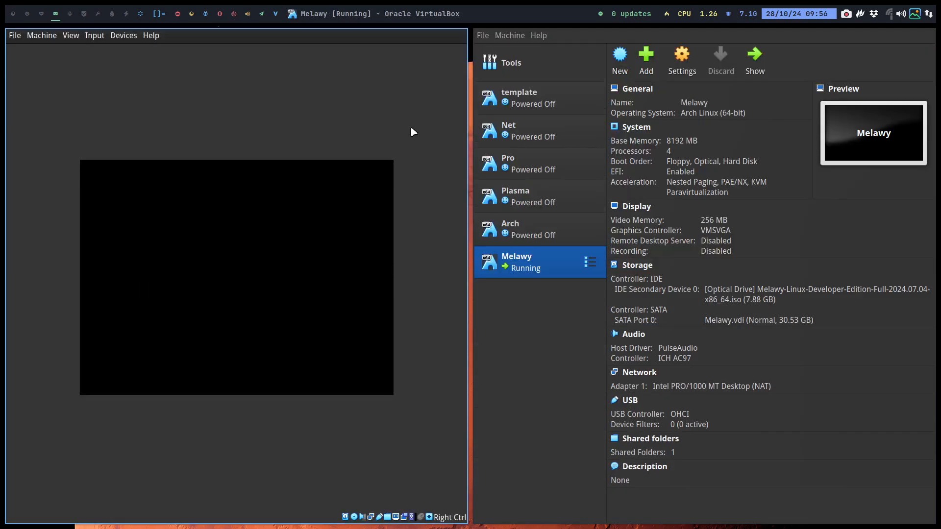
pyautogui.press('Return')
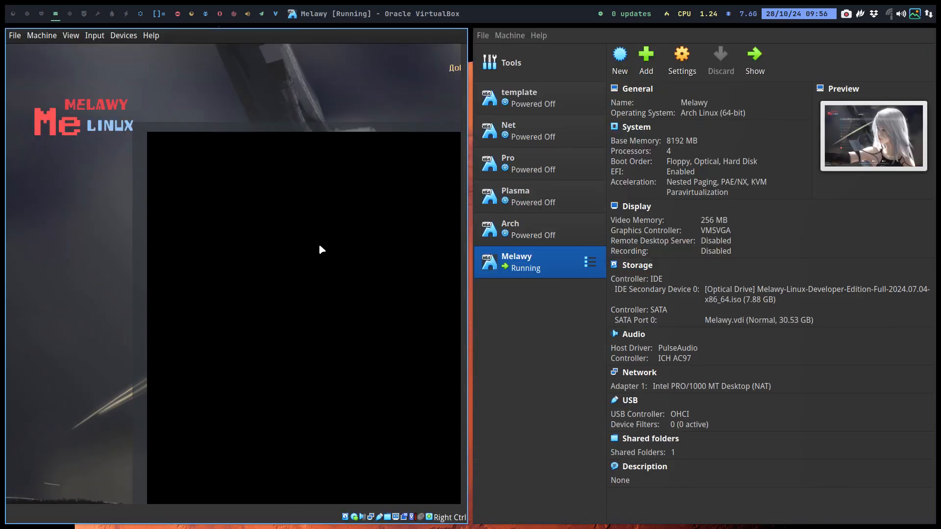
pyautogui.hotkey('ctrl', 'f')
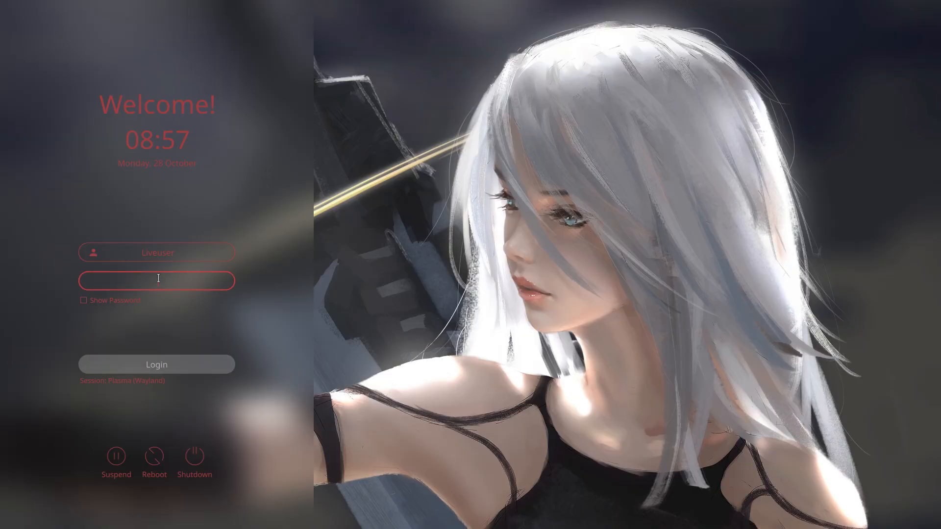
# Log in to the Plasma (Wayland) live session with the live user's password and close Welcome Center
pyautogui.write('l')
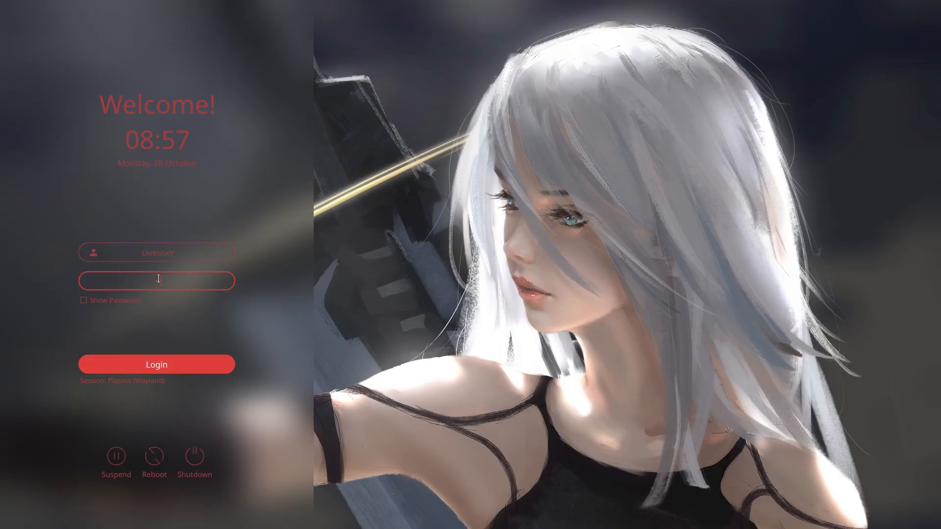
pyautogui.press('Return')
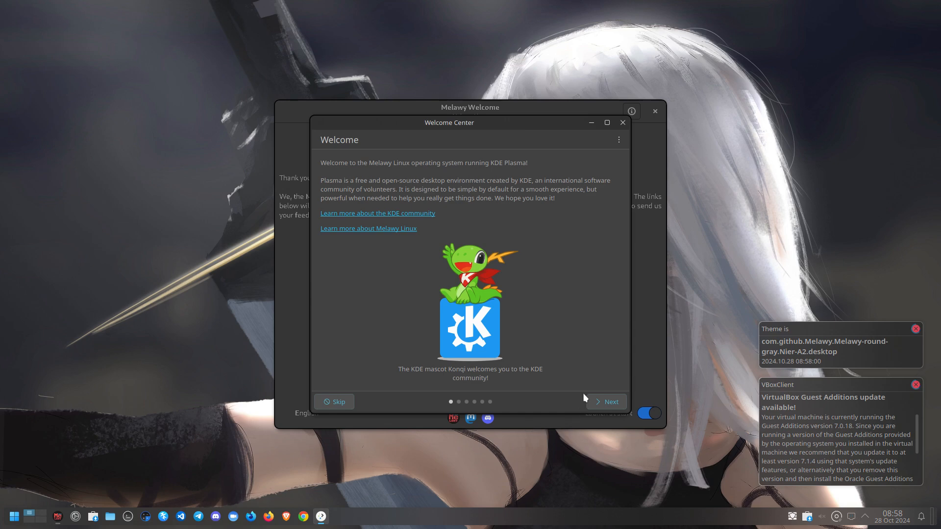
pyautogui.click(621, 122)
# Close Melawy Welcome and log out immediately through the launcher's Leave > Log Out
pyautogui.click(653, 112)
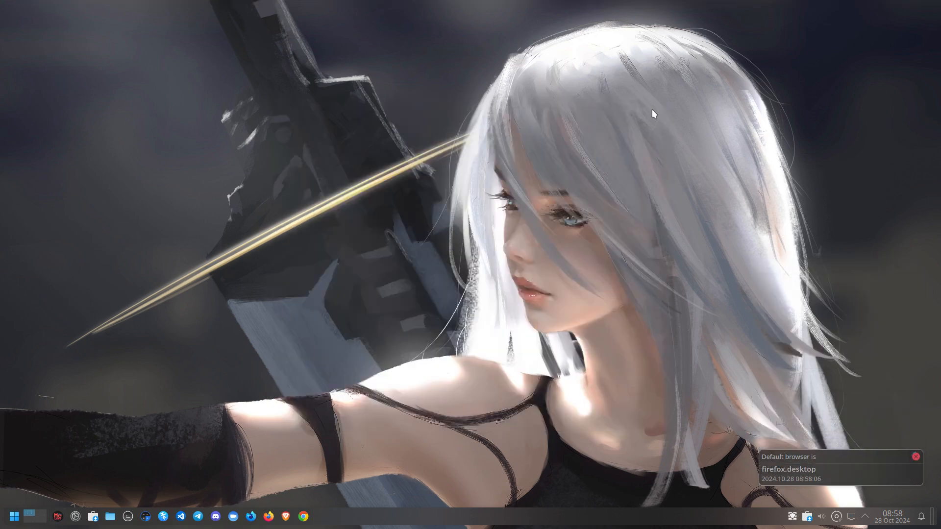
pyautogui.click(15, 520)
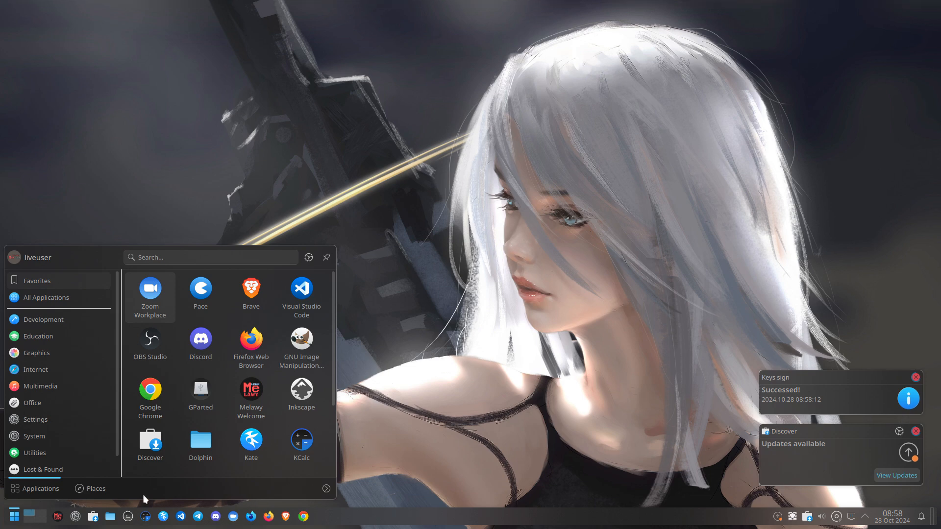
pyautogui.click(326, 488)
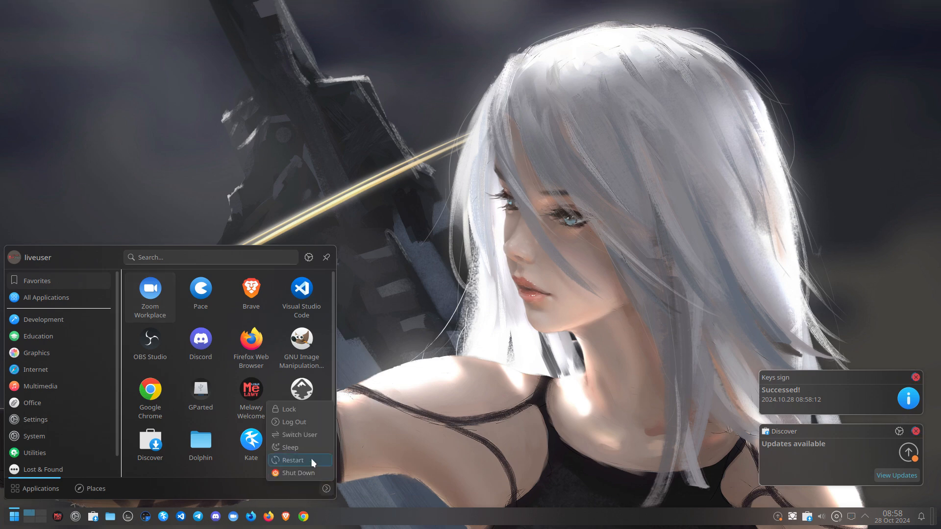
pyautogui.click(307, 422)
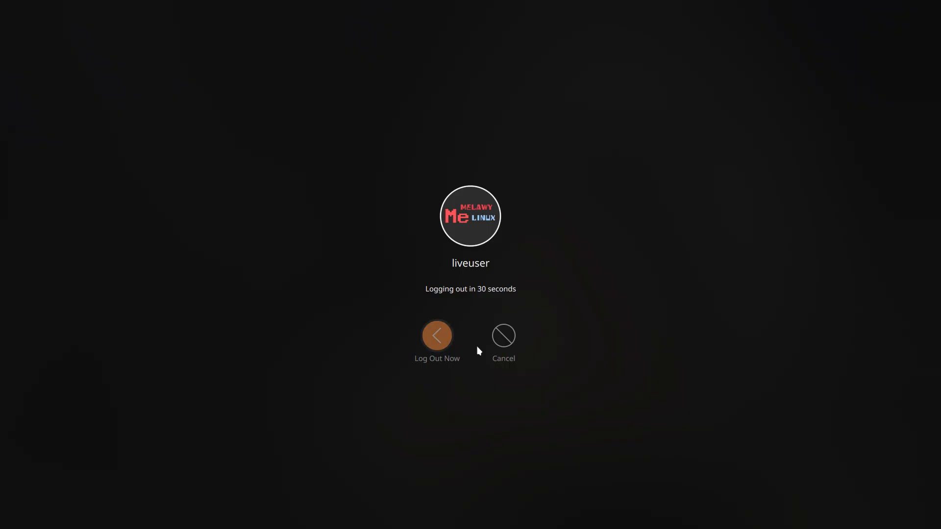
pyautogui.click(434, 338)
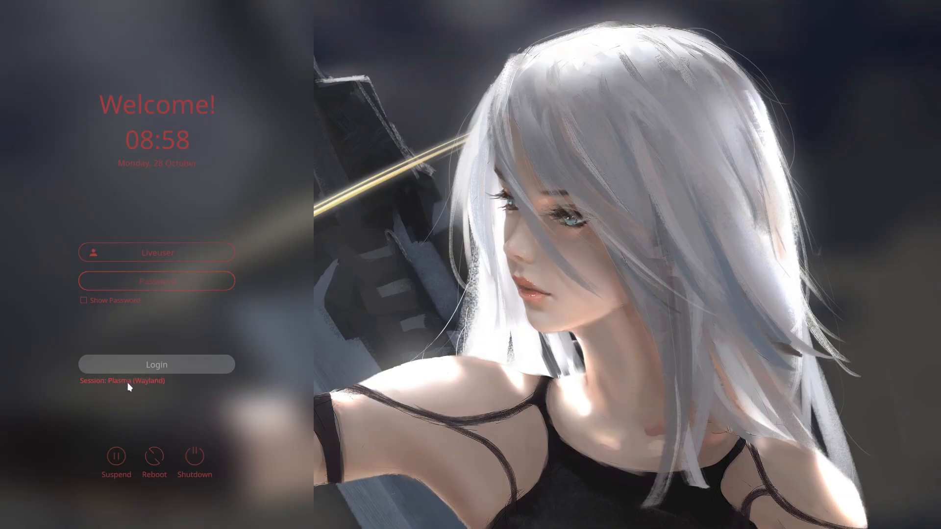
# Choose the Plasma (X11) session and sign back in with the live user's password
pyautogui.click(128, 387)
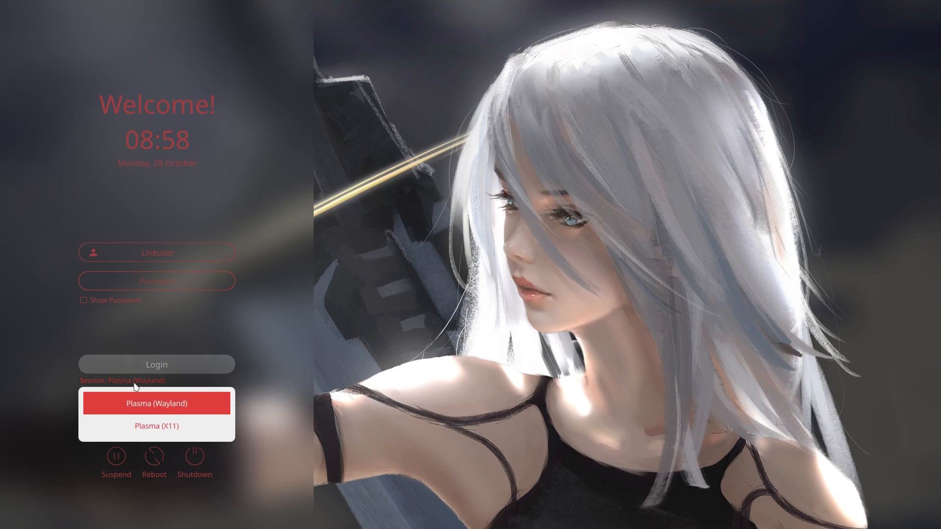
pyautogui.click(145, 428)
pyautogui.click(150, 278)
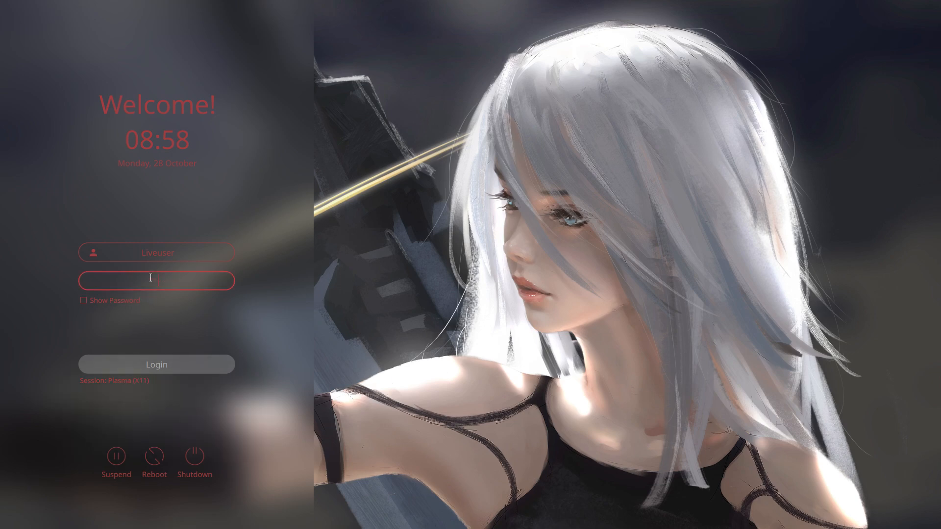
pyautogui.write('••')
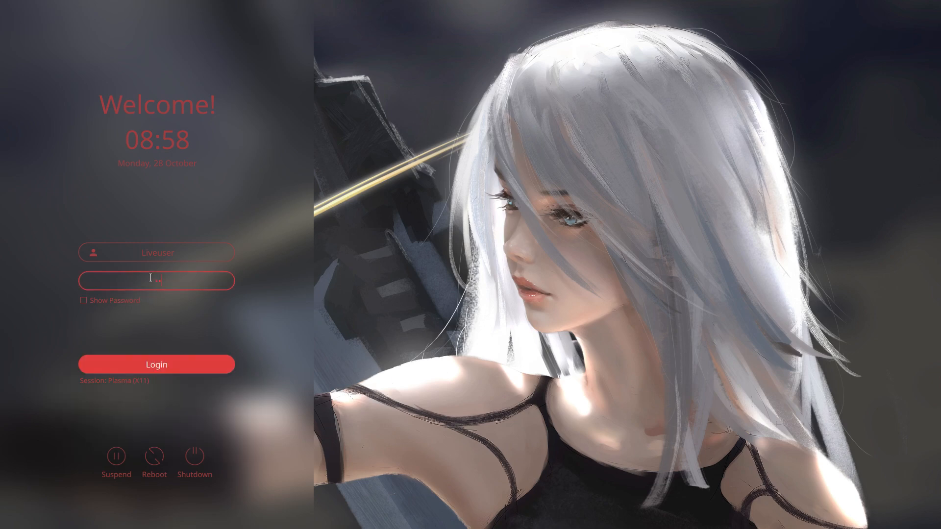
pyautogui.press('Return')
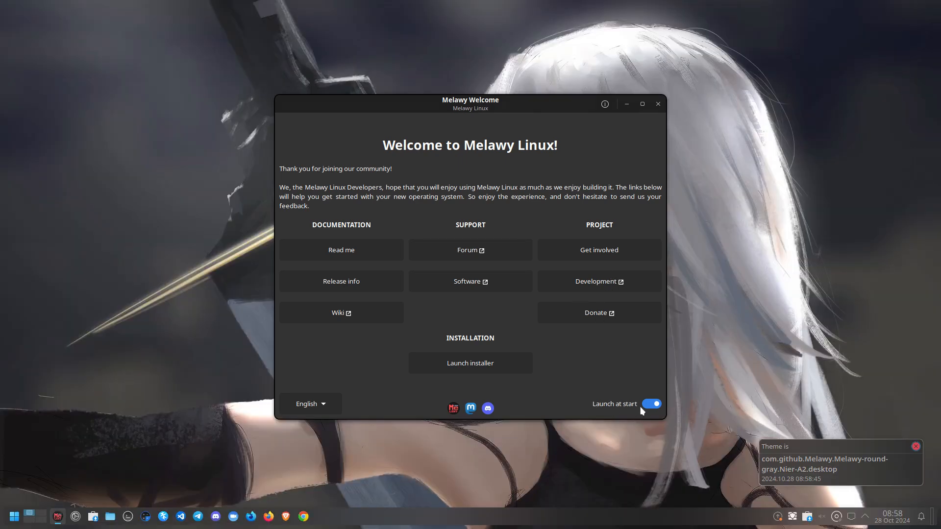
# Turn off Melawy Welcome's Launch at start, close it, and dismiss the theme notification
pyautogui.click(652, 403)
pyautogui.click(658, 104)
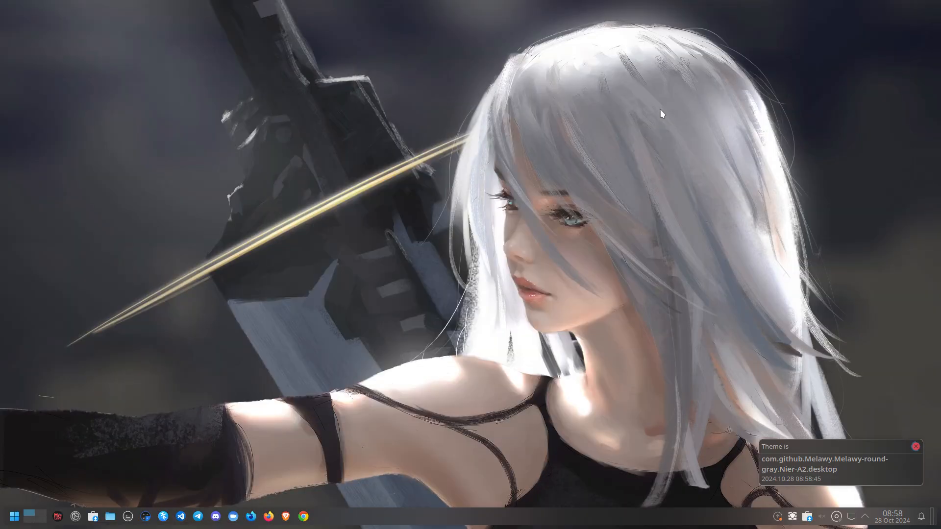
pyautogui.click(914, 447)
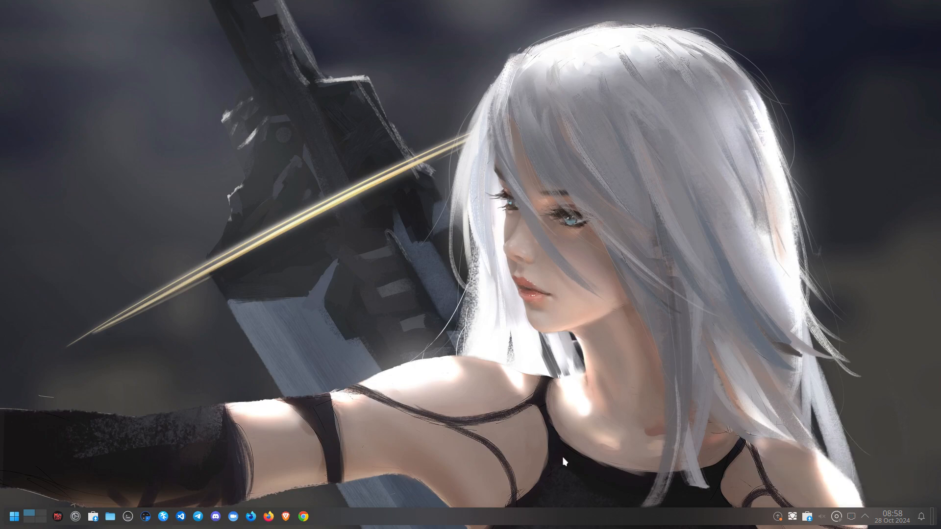
# Search the launcher for 'cala' and launch Install System
pyautogui.click(13, 516)
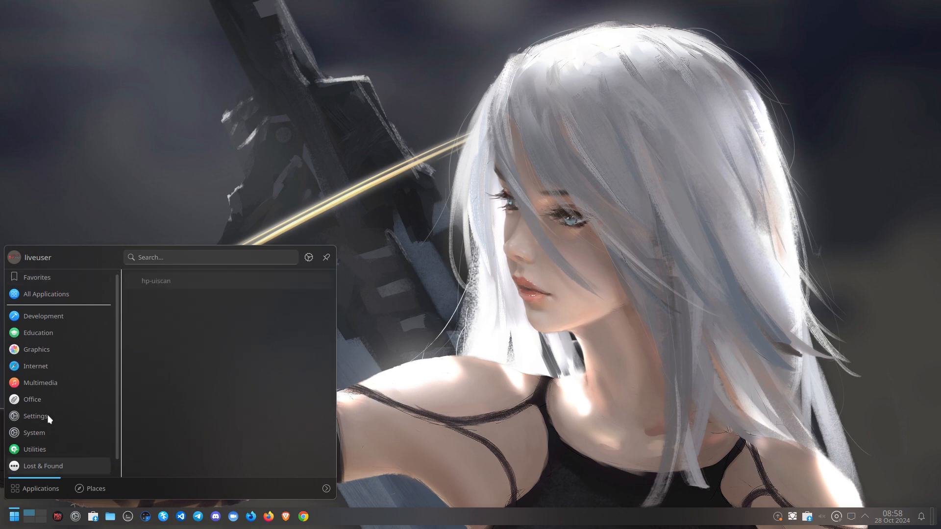
pyautogui.moveTo(55, 295)
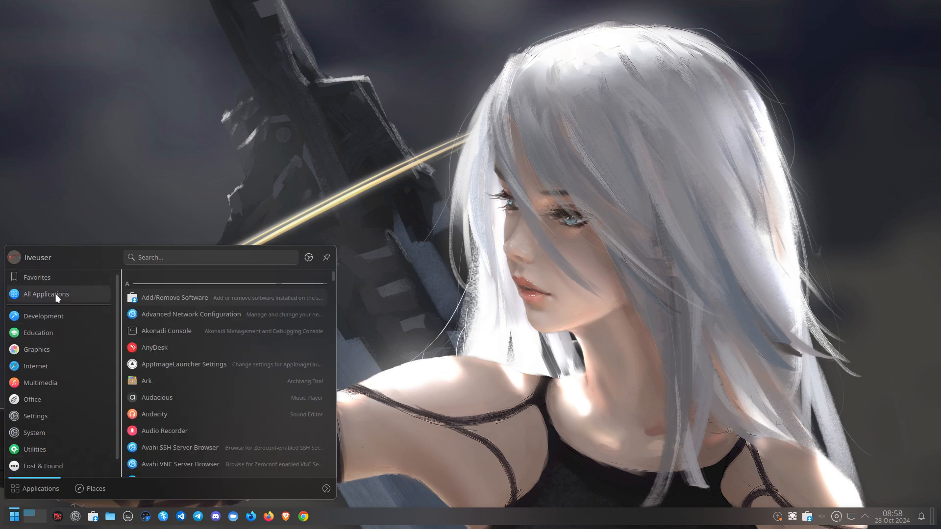
pyautogui.click(88, 172)
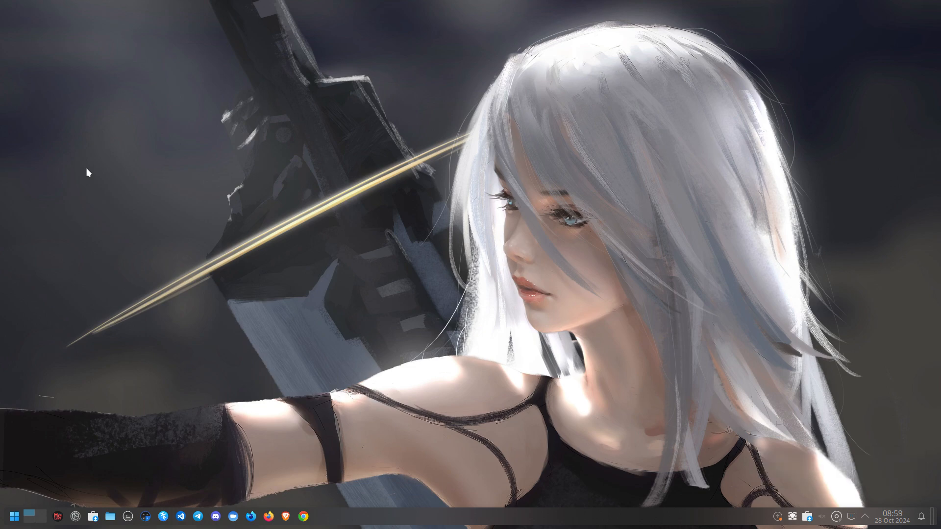
pyautogui.click(15, 522)
pyautogui.write('c')
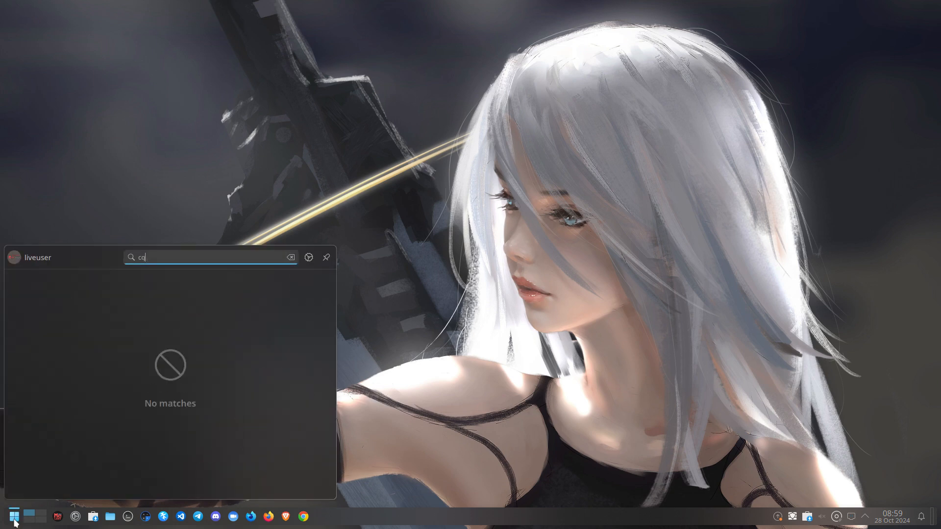
pyautogui.write('al')
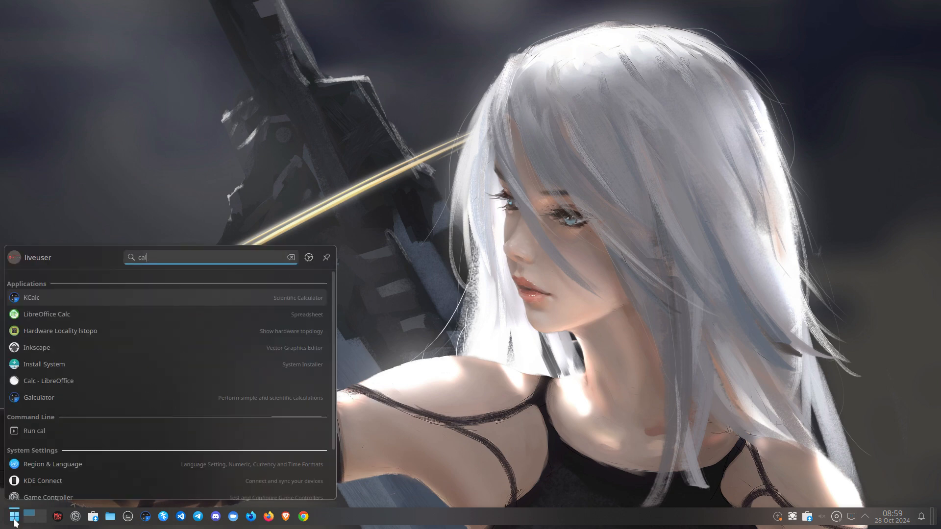
pyautogui.write('a')
pyautogui.press('Down')
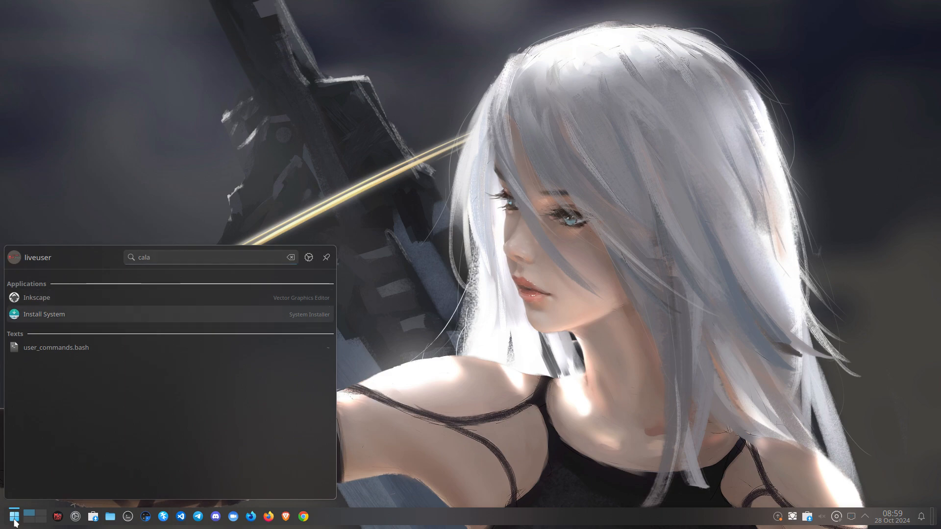
pyautogui.press('Return')
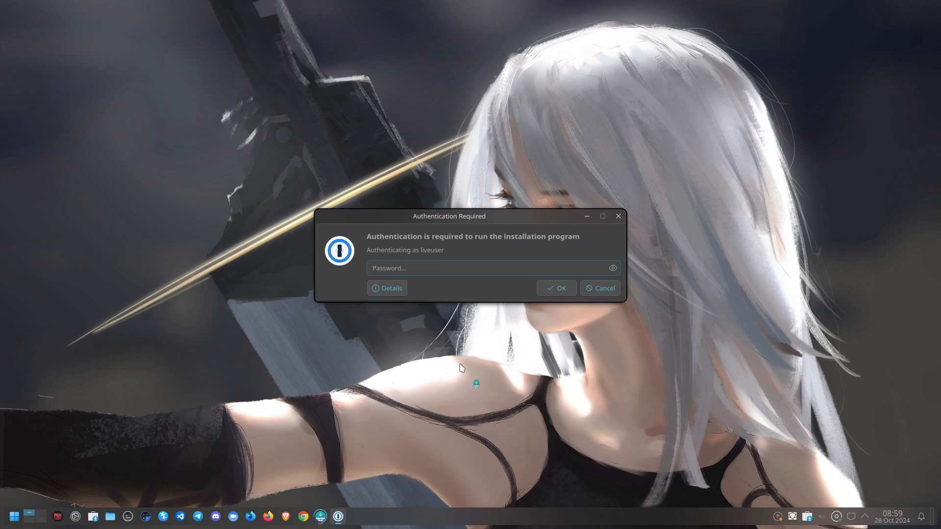
# Authenticate the installer, see its 150 GiB disk space requirement warning, and cancel Calamares
pyautogui.write('••••')
pyautogui.press('Return')
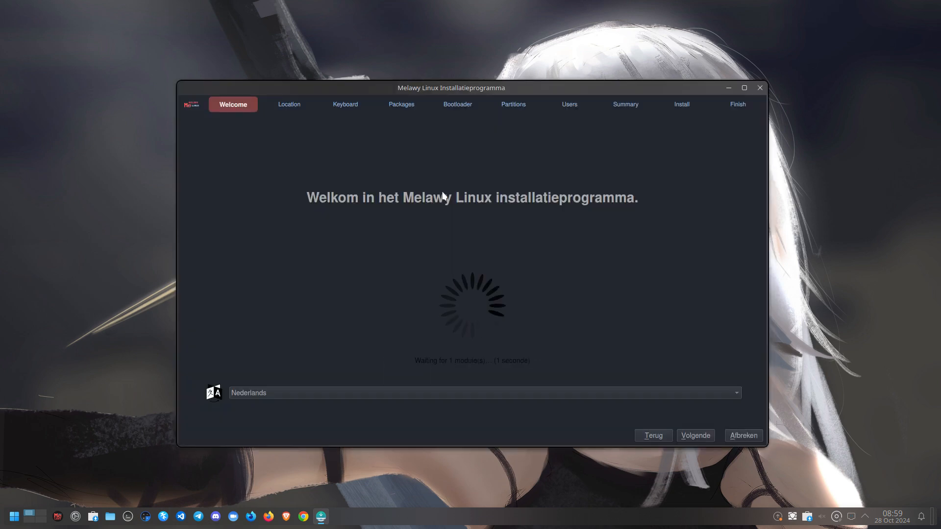
pyautogui.moveTo(481, 89); pyautogui.dragTo(447, 70)
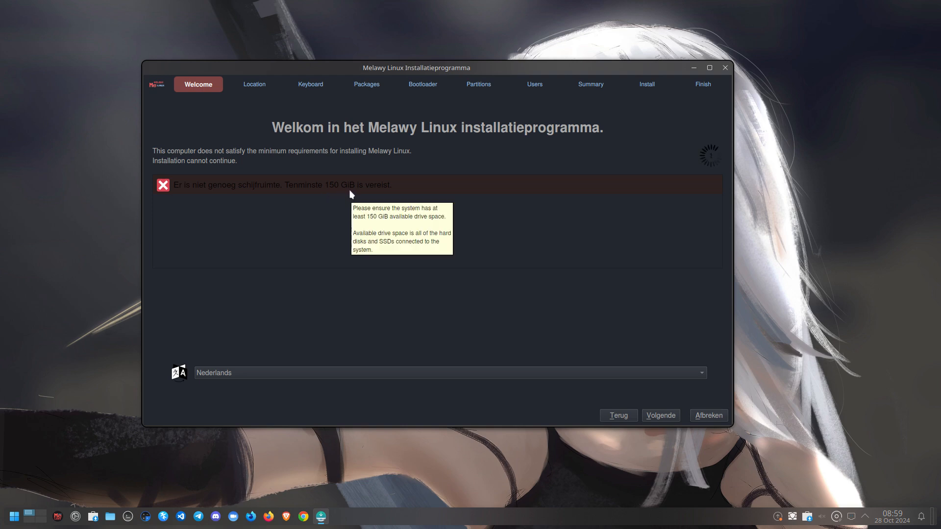
pyautogui.click(712, 417)
pyautogui.click(505, 253)
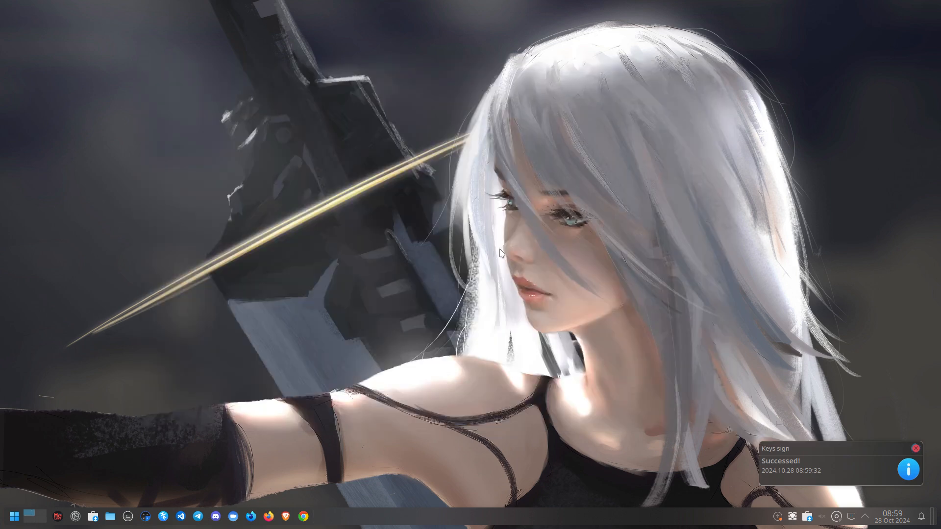
# Dismiss the Keys sign notification, open Dolphin, and browse the root and /etc folders
pyautogui.click(914, 448)
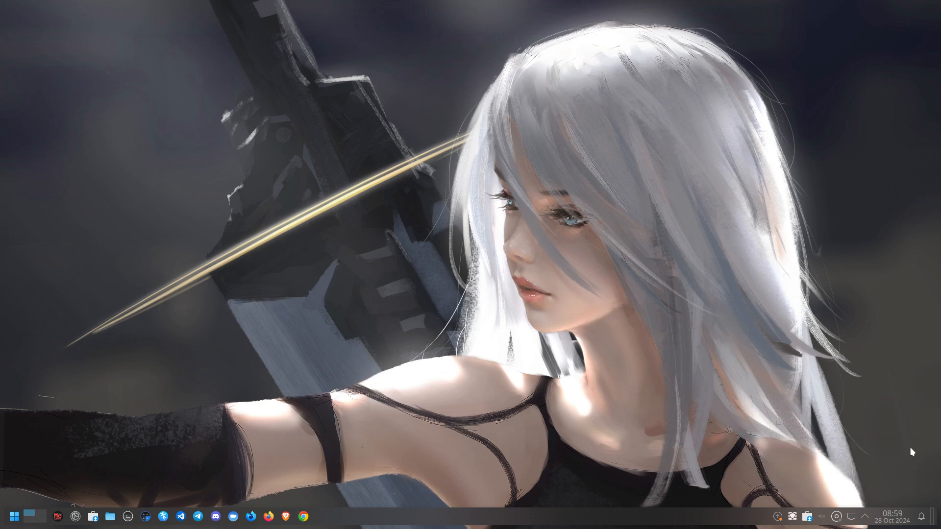
pyautogui.click(110, 516)
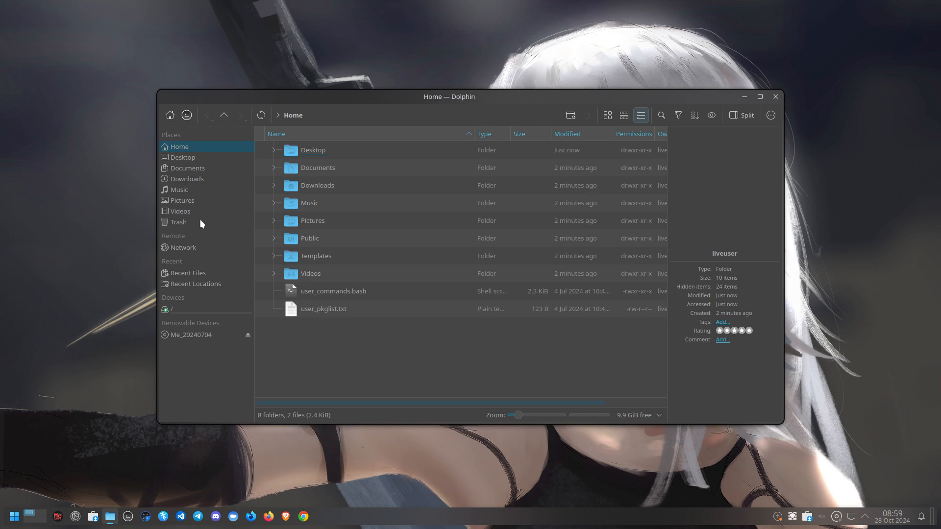
pyautogui.click(193, 309)
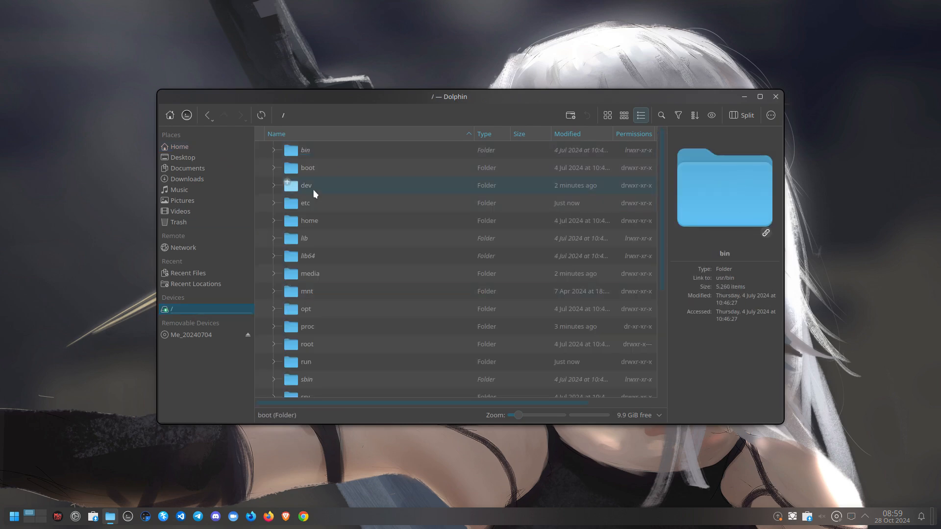
pyautogui.doubleClick(312, 203)
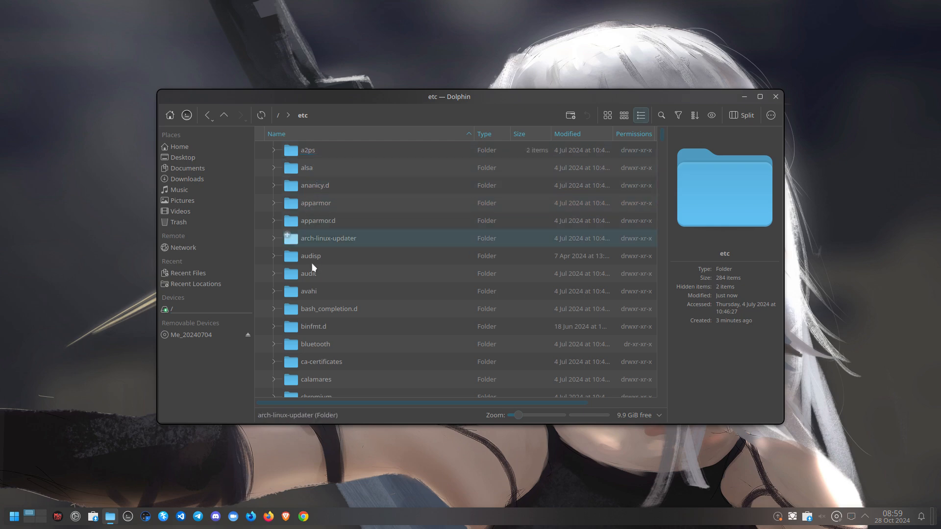
pyautogui.scroll(-5, 318, 294)
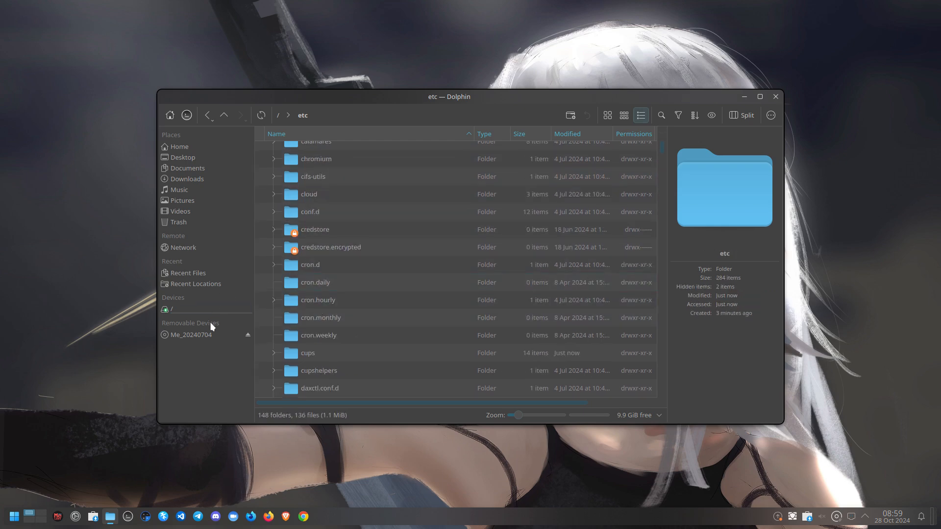
pyautogui.click(209, 309)
pyautogui.scroll(-3, 316, 289)
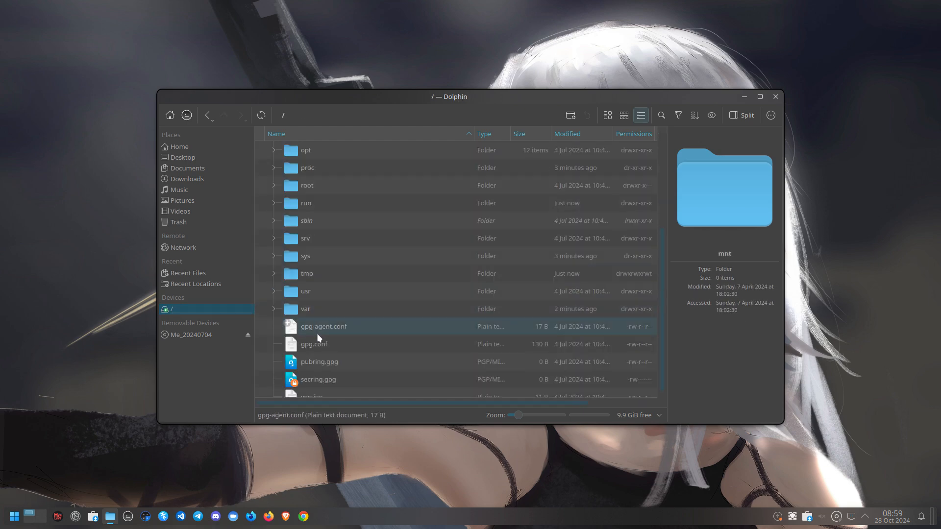
# Open the /usr/share/calamares folder
pyautogui.click(311, 285)
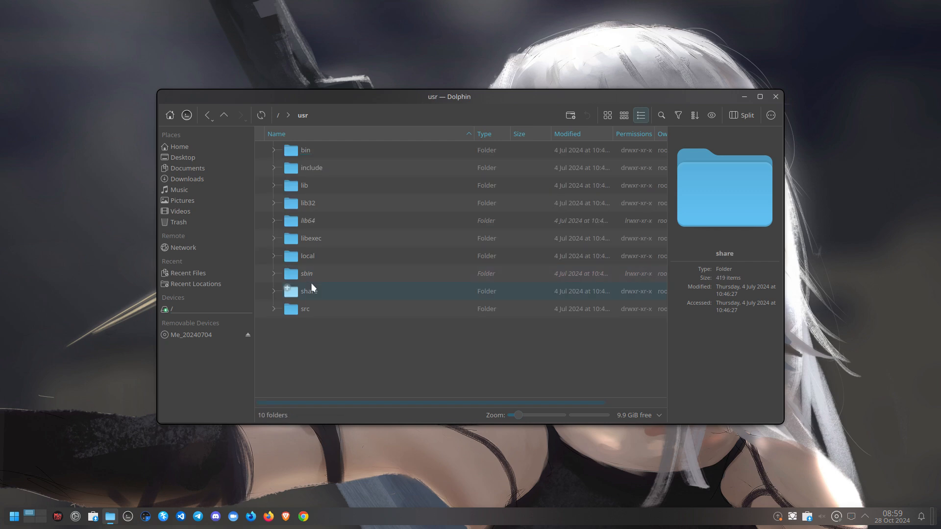
pyautogui.click(314, 290)
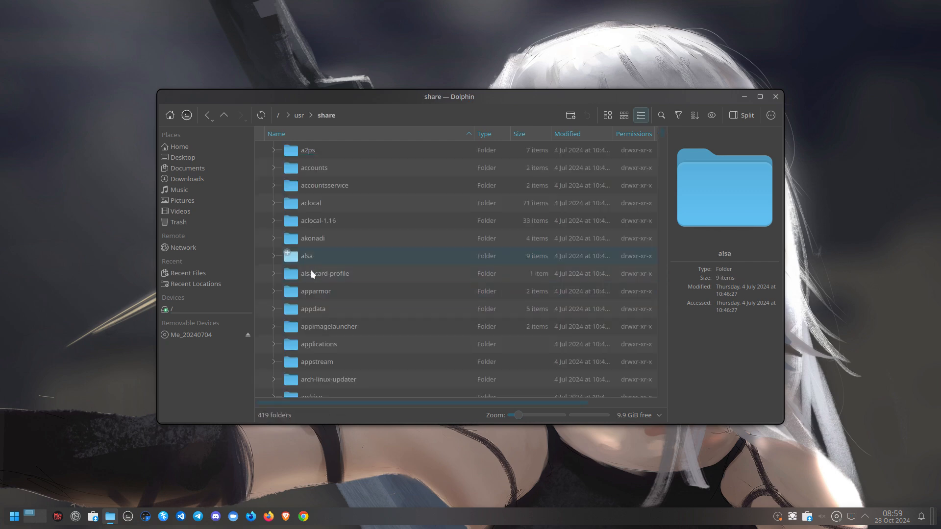
pyautogui.scroll(-2, 327, 368)
pyautogui.scroll(-20, 327, 368)
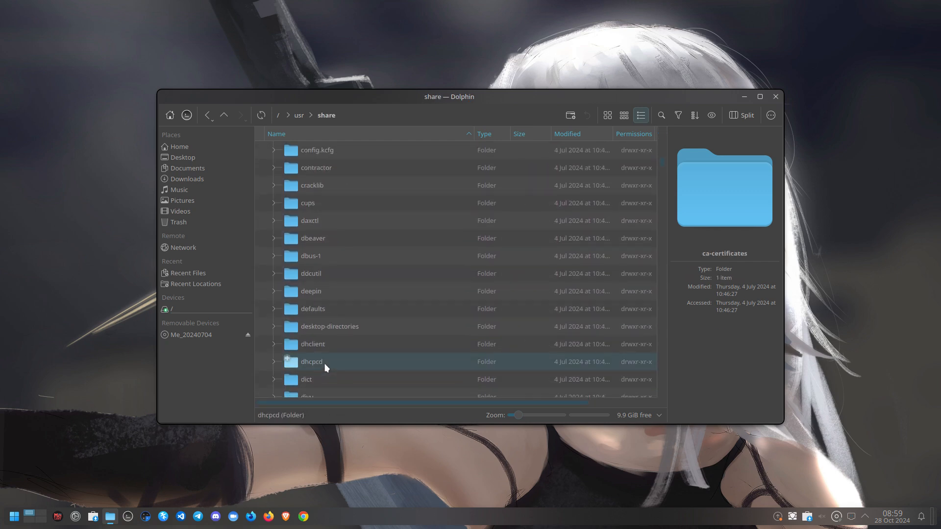
pyautogui.scroll(10, 323, 367)
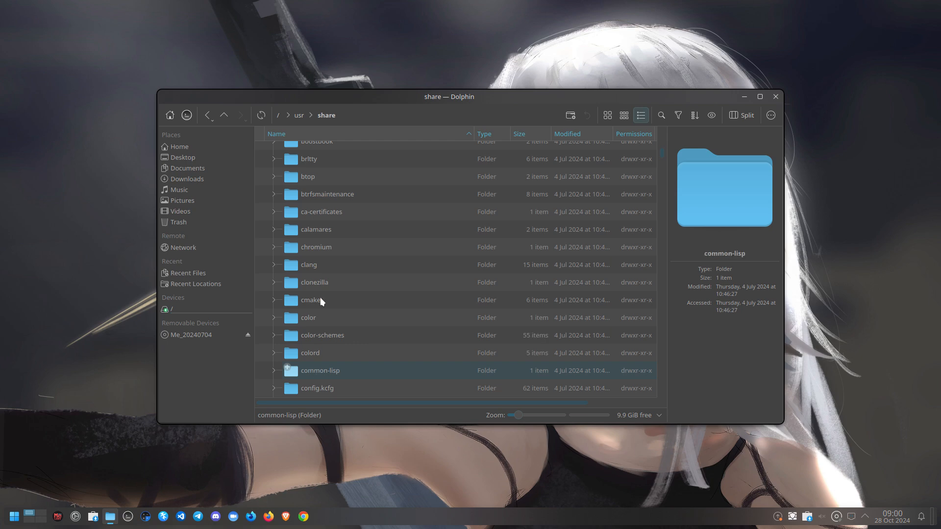
pyautogui.doubleClick(326, 230)
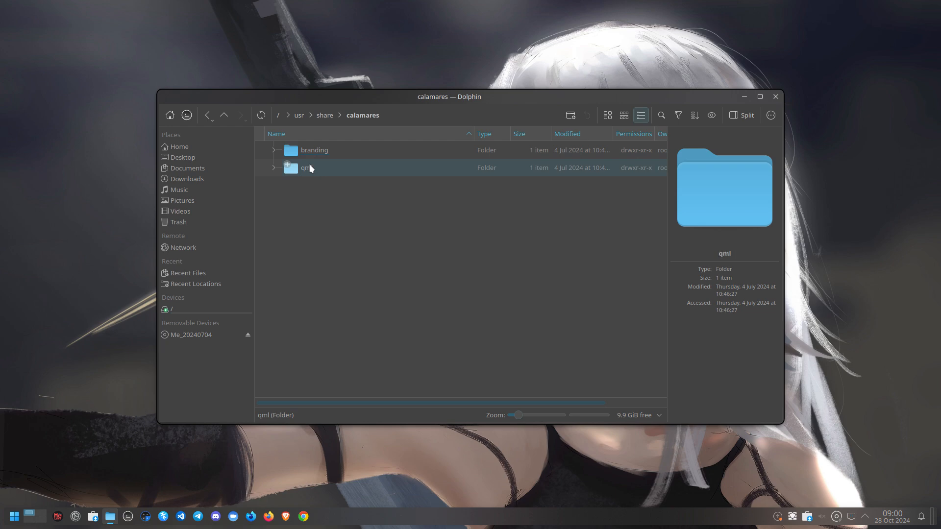
# Go to the /usr/lib/calamares/modules folder
pyautogui.click(300, 116)
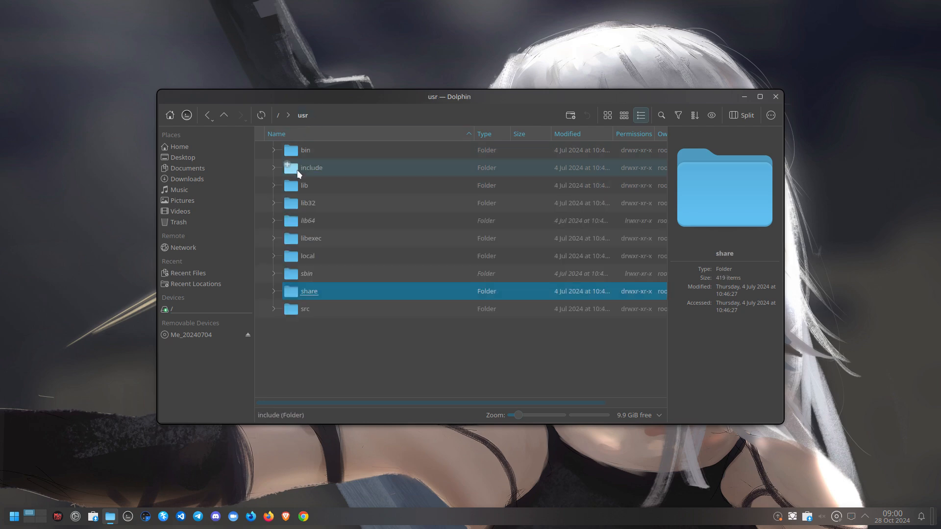
pyautogui.click(307, 185)
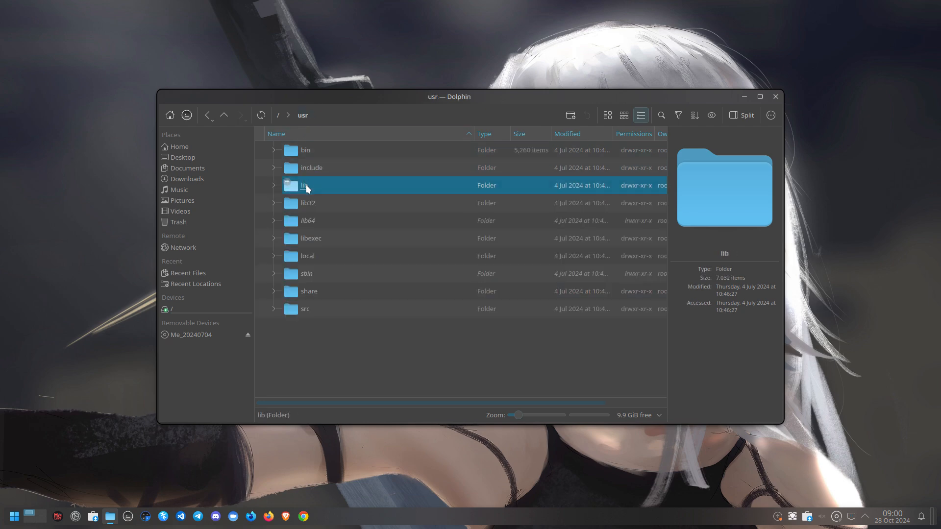
pyautogui.doubleClick(306, 187)
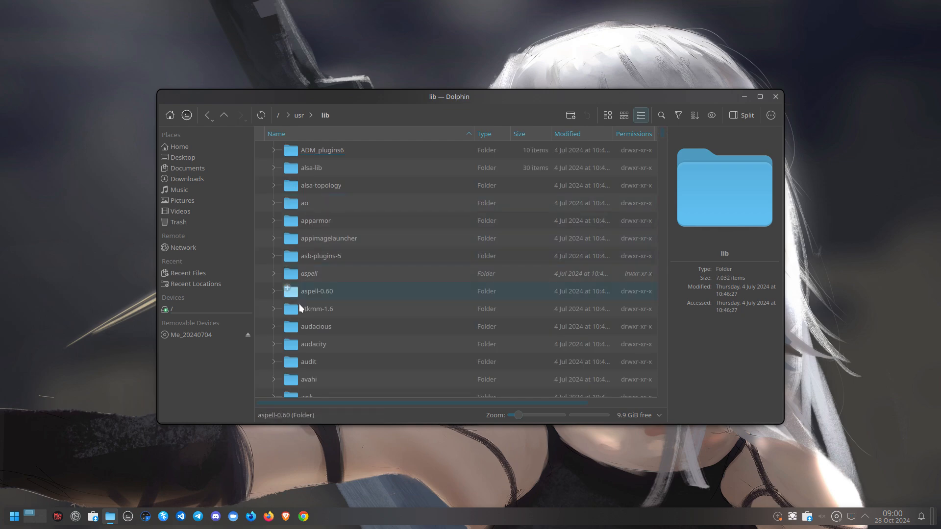
pyautogui.press('Down')
pyautogui.press('Down')
pyautogui.press('Down')
pyautogui.press('Down')
pyautogui.press('Down')
pyautogui.press('Down')
pyautogui.press('Down')
pyautogui.press('Down')
pyautogui.press('Down')
pyautogui.press('Down')
pyautogui.press('Down')
pyautogui.press('Down')
pyautogui.press('Down')
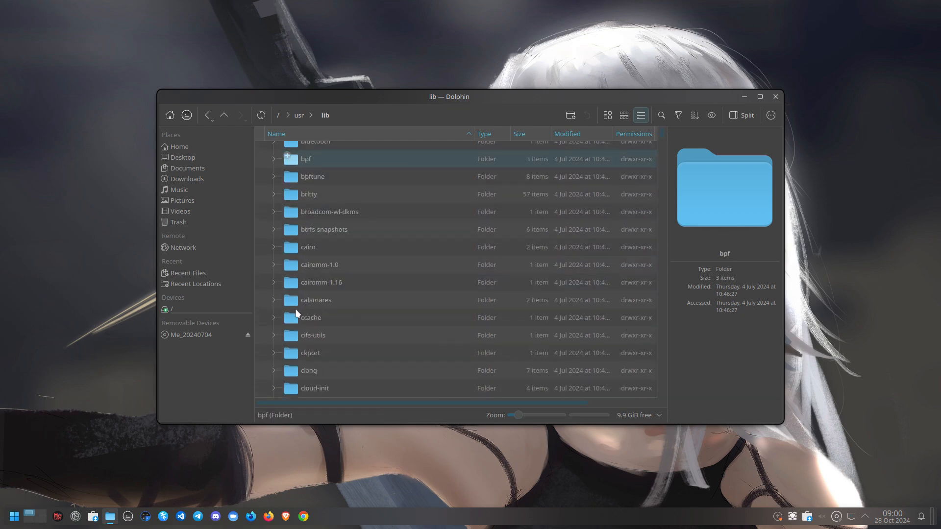
pyautogui.scroll(-5, 296, 314)
pyautogui.scroll(5, 295, 314)
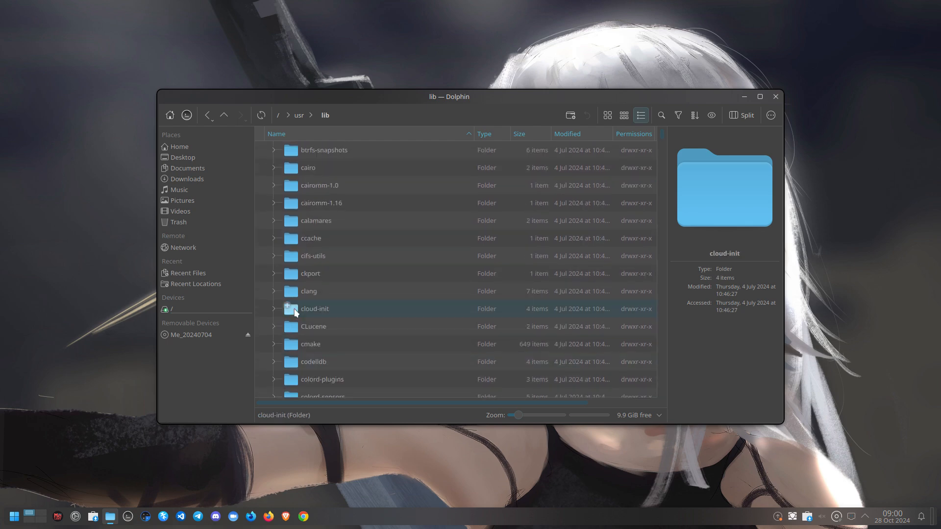
pyautogui.doubleClick(300, 221)
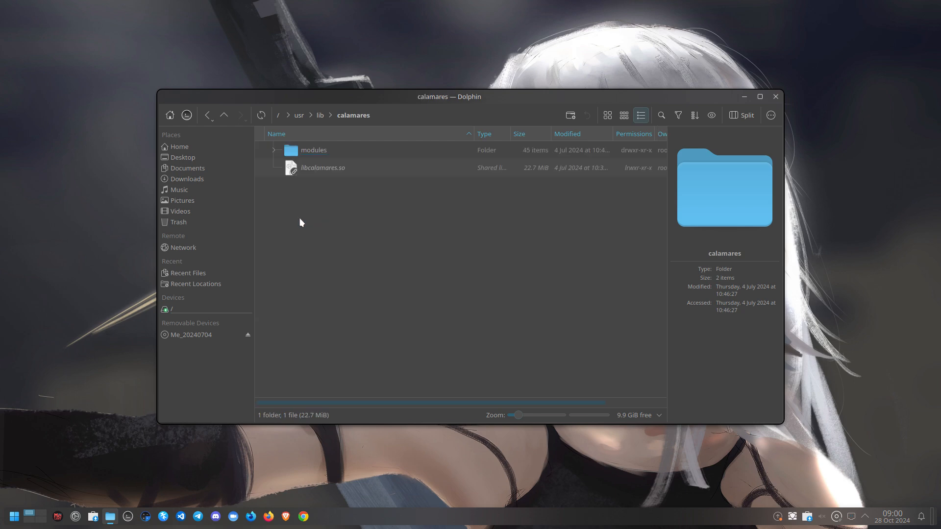
pyautogui.doubleClick(319, 152)
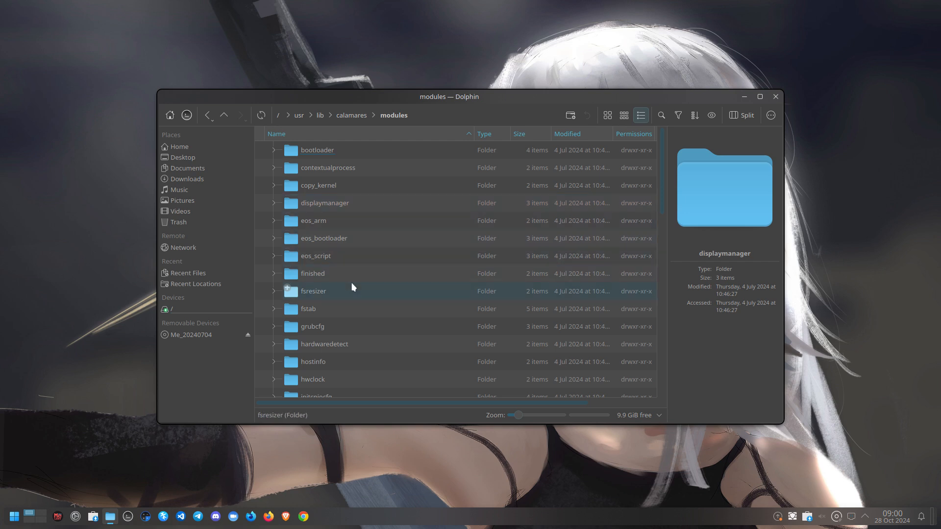
# Move the Dolphin window and switch the modules folder to Icons view
pyautogui.scroll(-3, 350, 293)
pyautogui.scroll(-6, 350, 293)
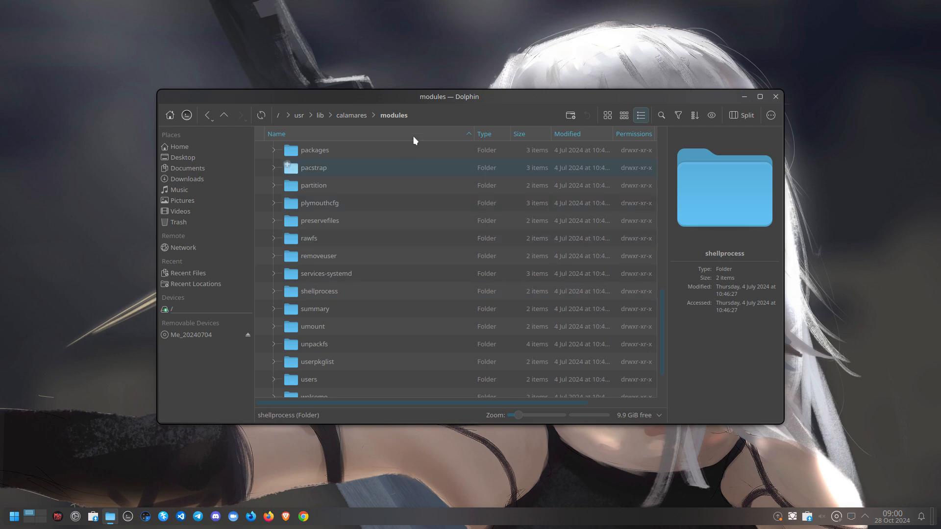
pyautogui.moveTo(460, 103); pyautogui.dragTo(364, 65)
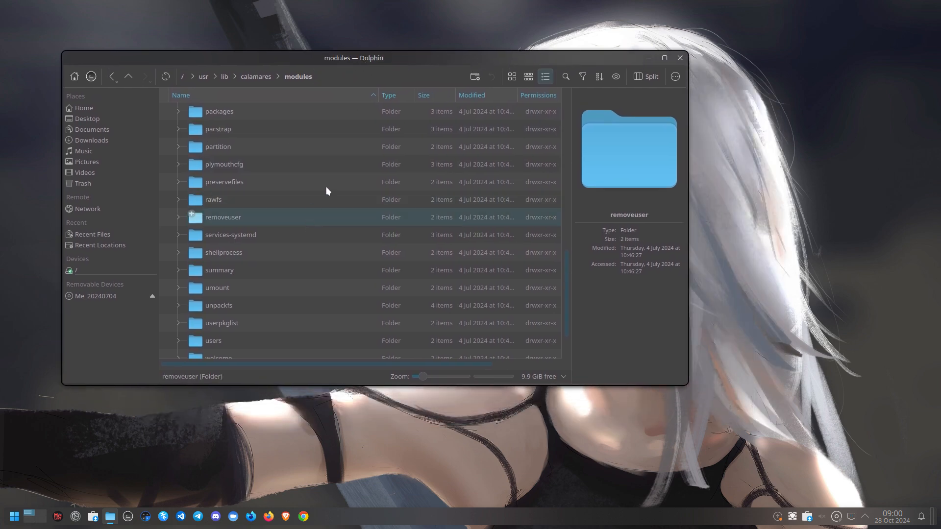
pyautogui.click(512, 76)
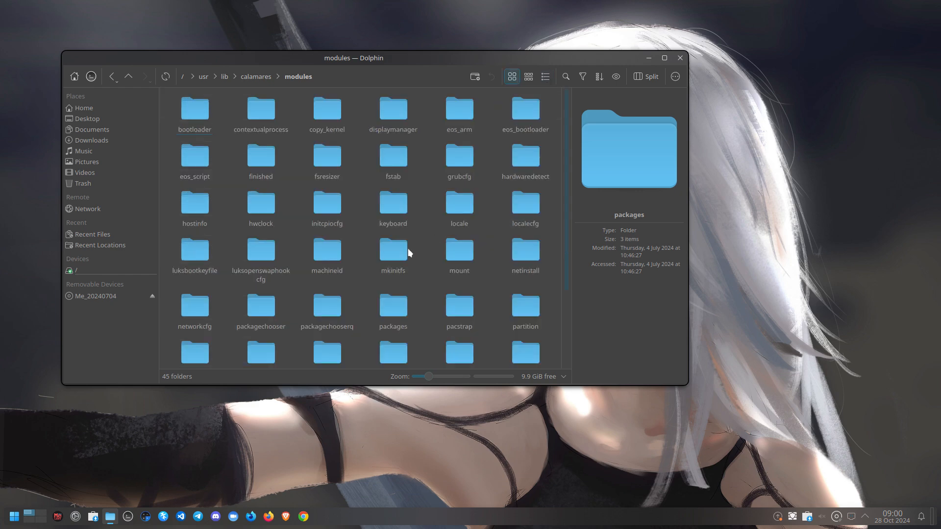
pyautogui.rightClick(364, 243)
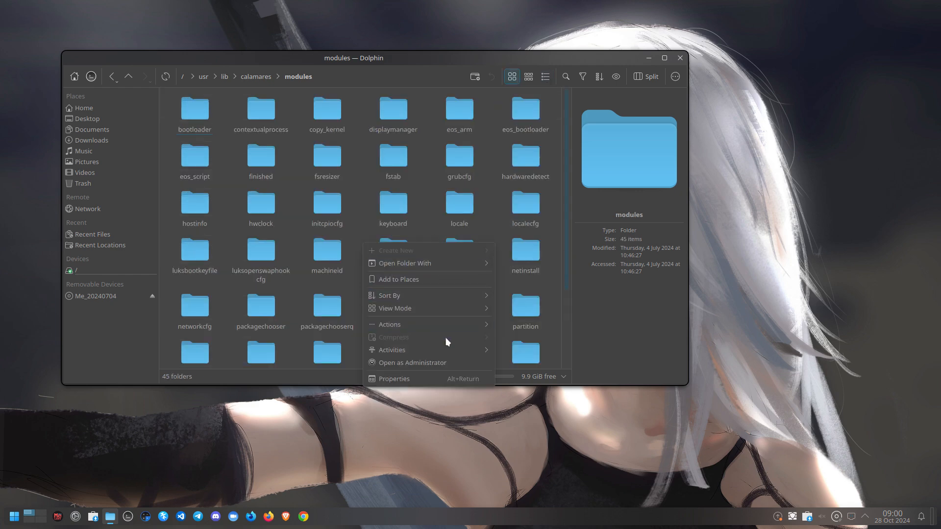
pyautogui.moveTo(456, 330)
pyautogui.click(486, 223)
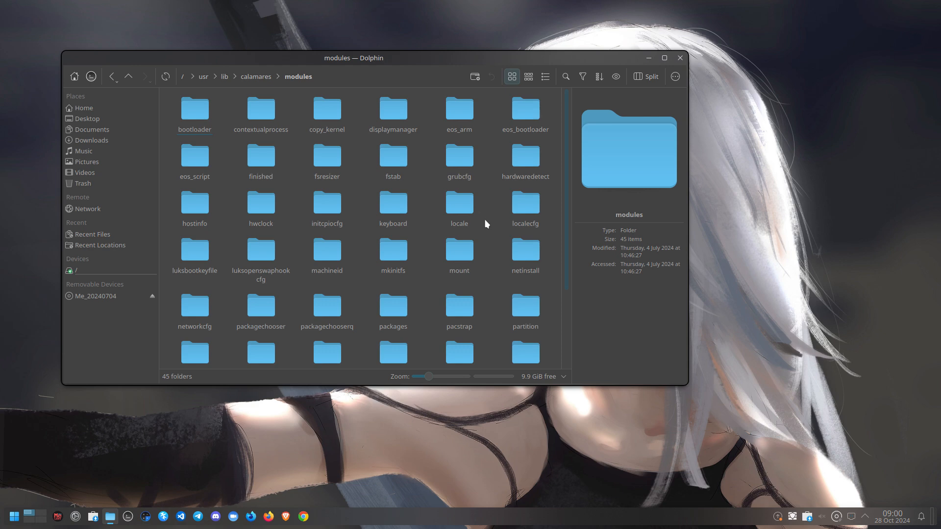
# Inspect the welcome module folder, then return and open the bootloader module folder
pyautogui.scroll(-2, 487, 226)
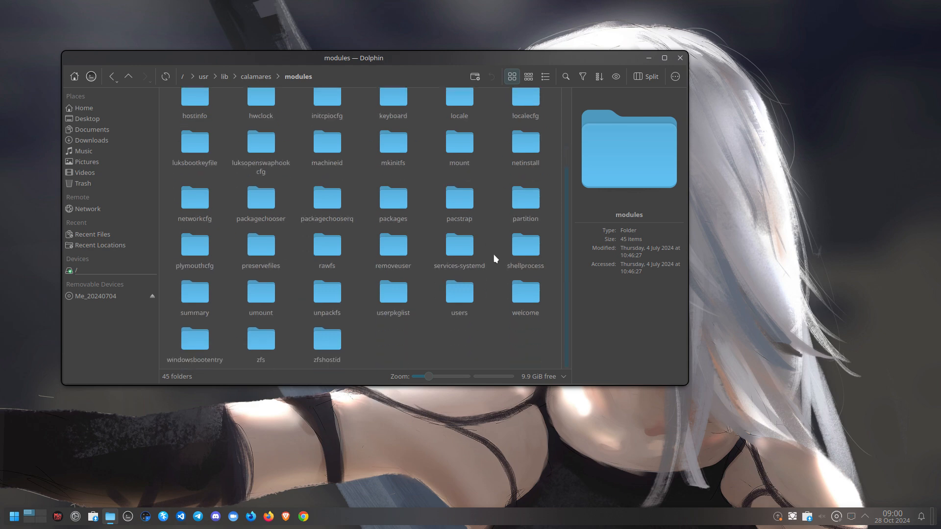
pyautogui.doubleClick(525, 293)
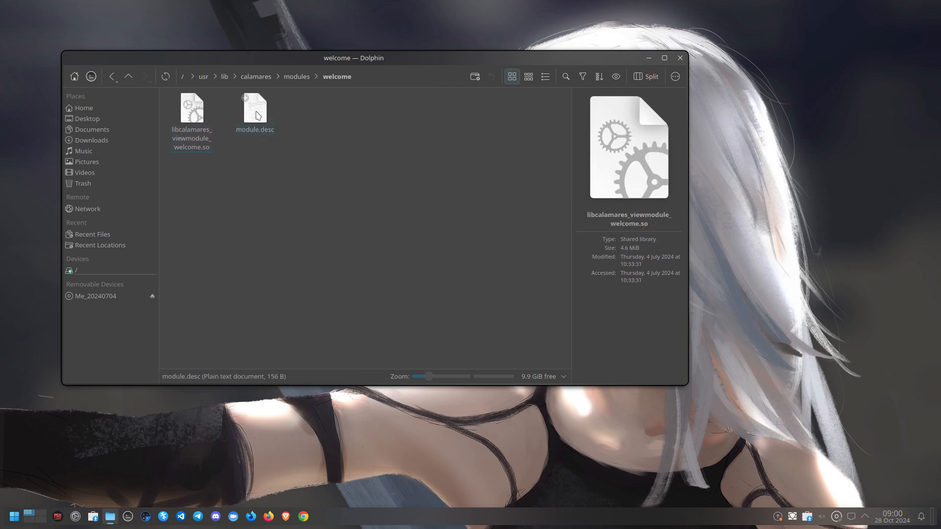
pyautogui.click(258, 115)
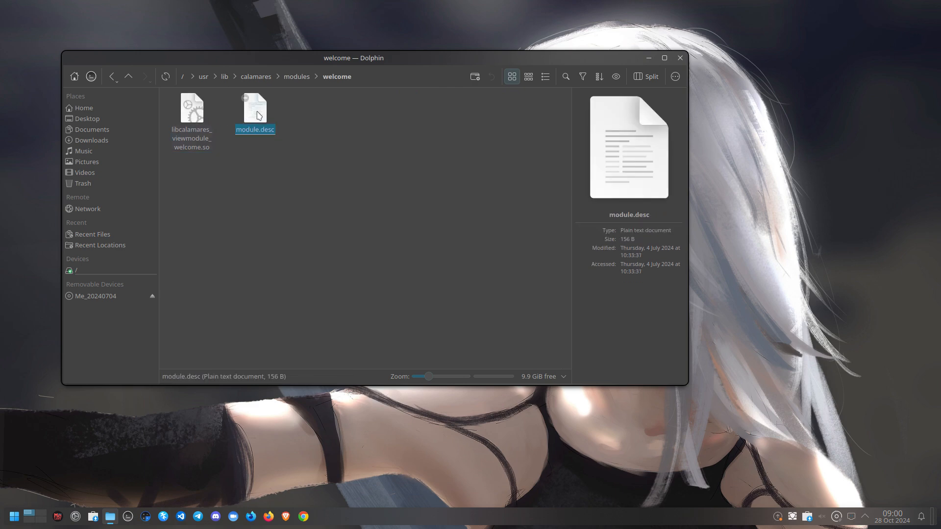
pyautogui.click(295, 78)
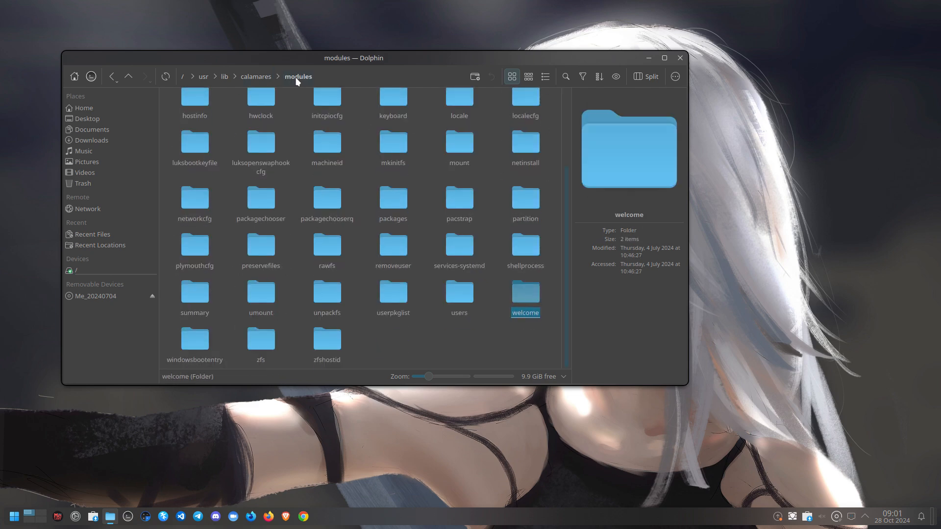
pyautogui.scroll(2, 326, 199)
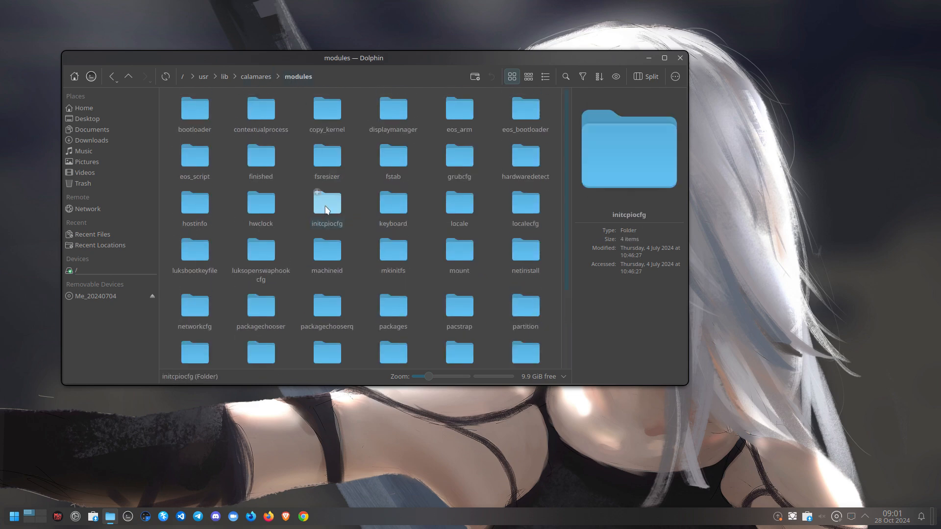
pyautogui.click(260, 108)
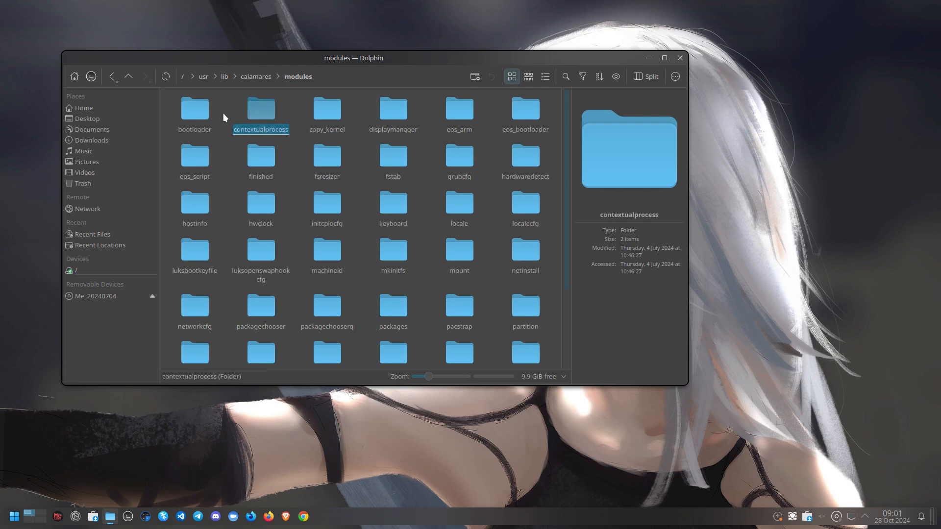
pyautogui.doubleClick(211, 115)
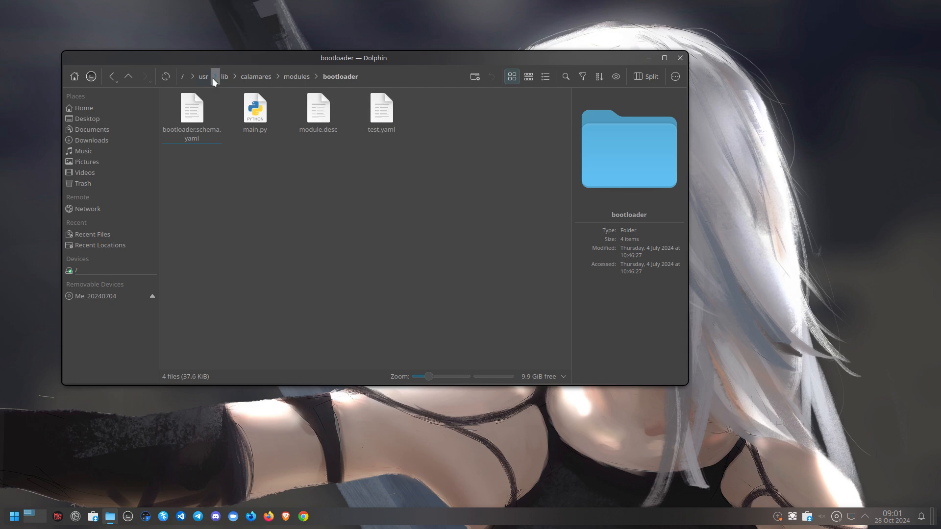
# Navigate from the filesystem root to /etc/calamares/modules
pyautogui.click(99, 271)
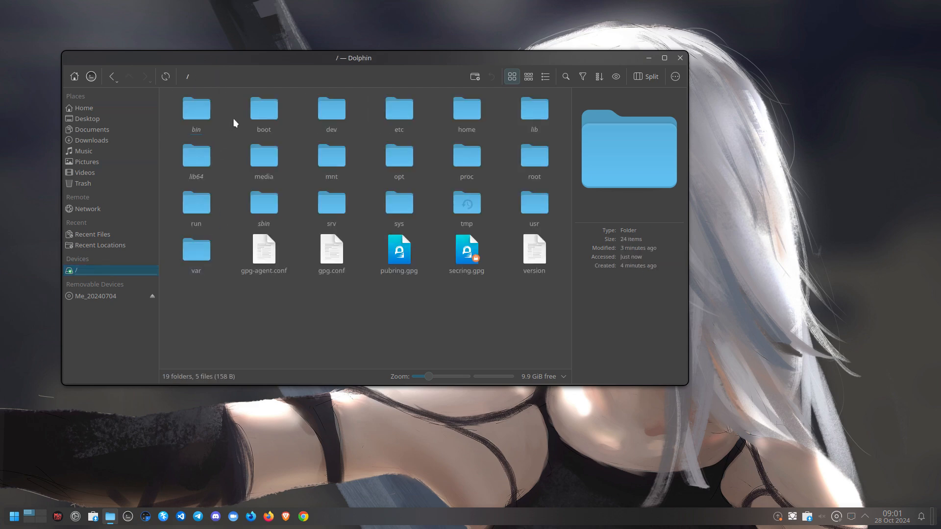
pyautogui.click(396, 116)
pyautogui.doubleClick(395, 117)
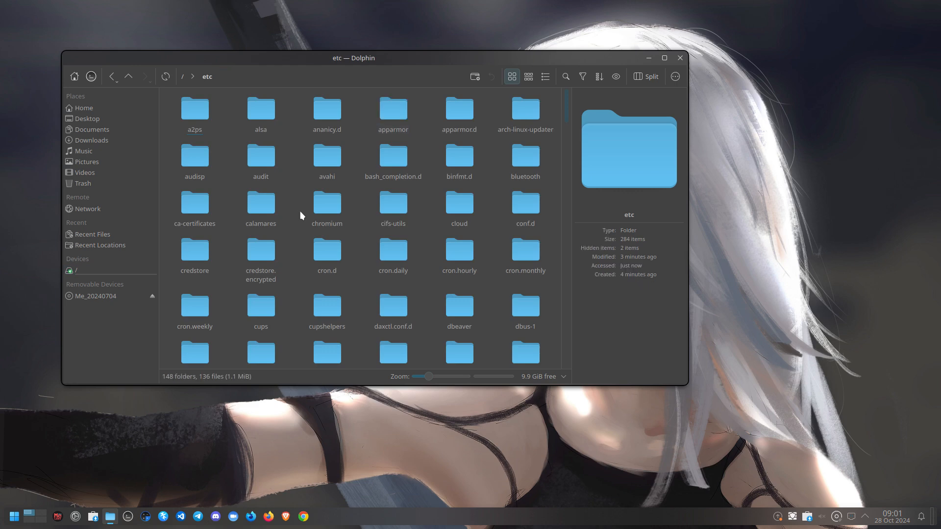
pyautogui.doubleClick(260, 208)
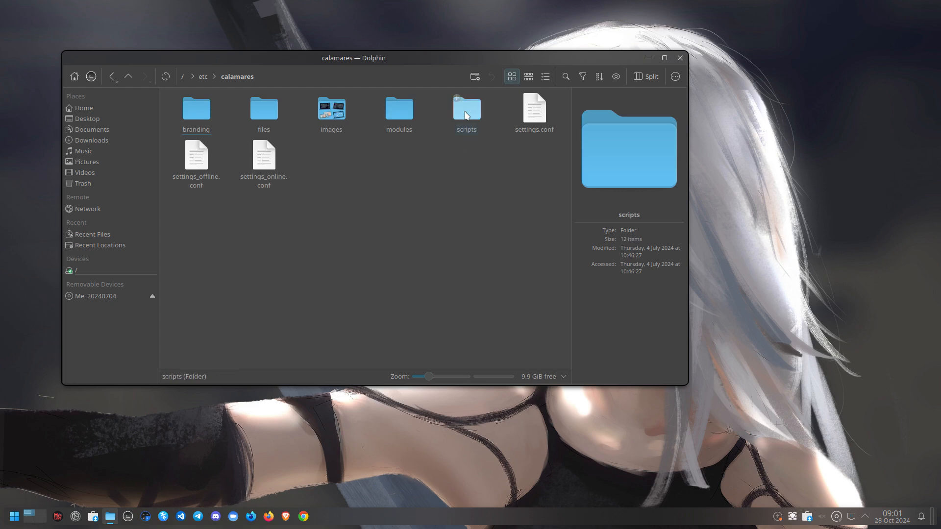
pyautogui.doubleClick(399, 110)
# Open welcome.conf in Kate, showing requiredStorage 150.0 and requiredRam 4.0
pyautogui.click(194, 118)
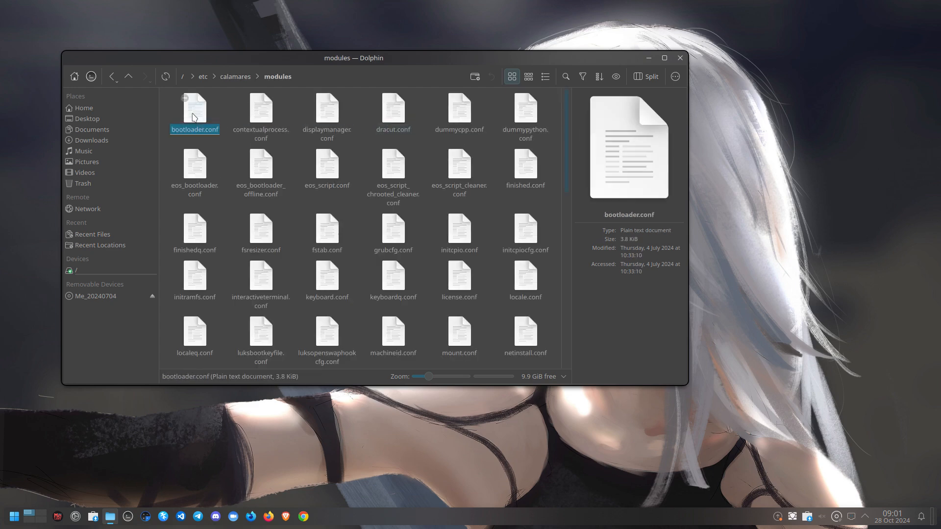
pyautogui.scroll(-5, 396, 314)
pyautogui.scroll(-3, 396, 314)
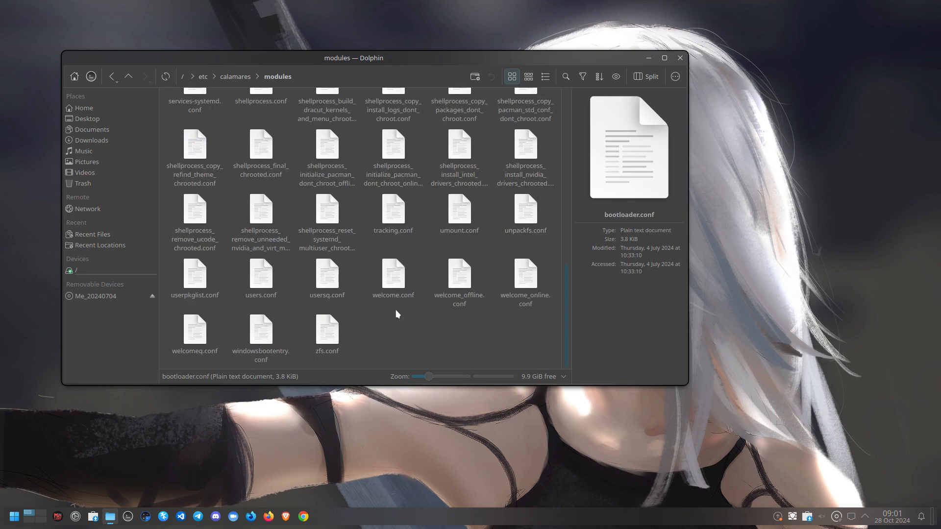
pyautogui.click(327, 328)
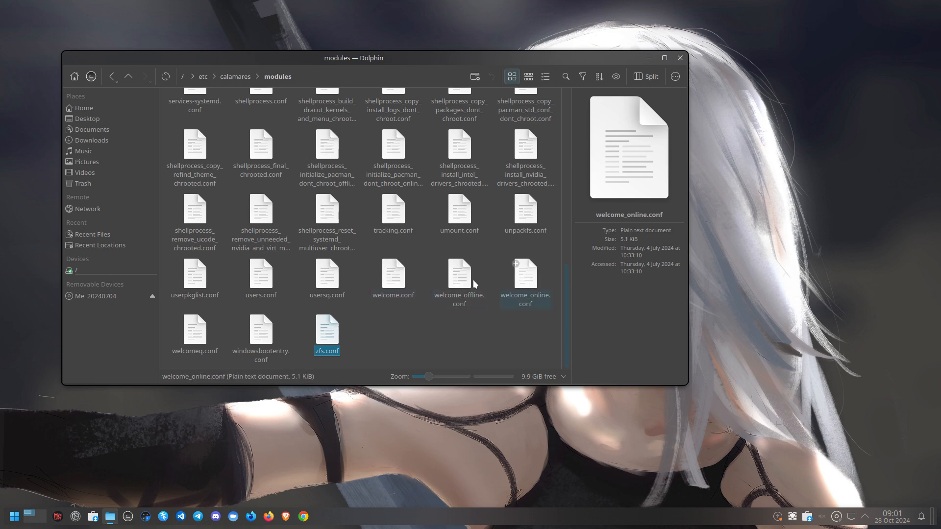
pyautogui.doubleClick(393, 281)
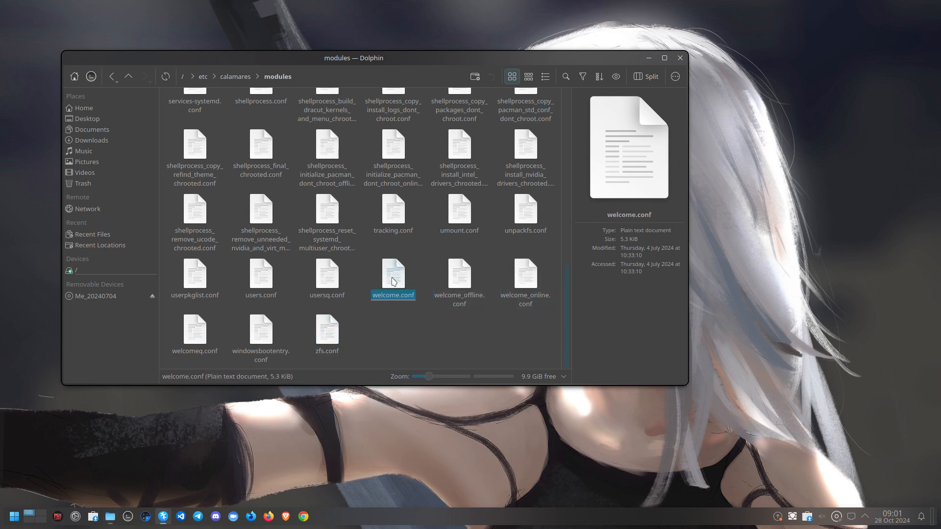
pyautogui.scroll(-6, 381, 331)
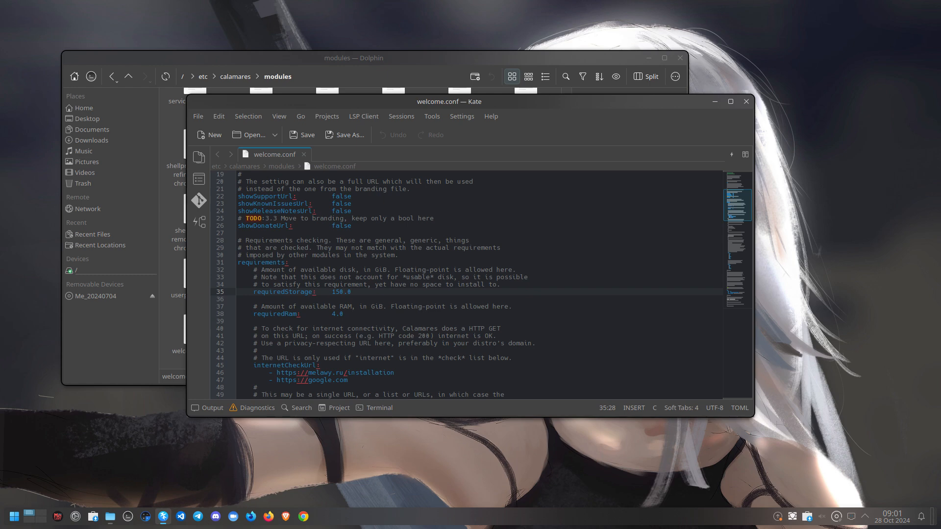
# Change requiredStorage to 15.0 in welcome.conf and save it with root authorization
pyautogui.press('BackSpace')
pyautogui.hotkey('ctrl', 's')
pyautogui.write('••')
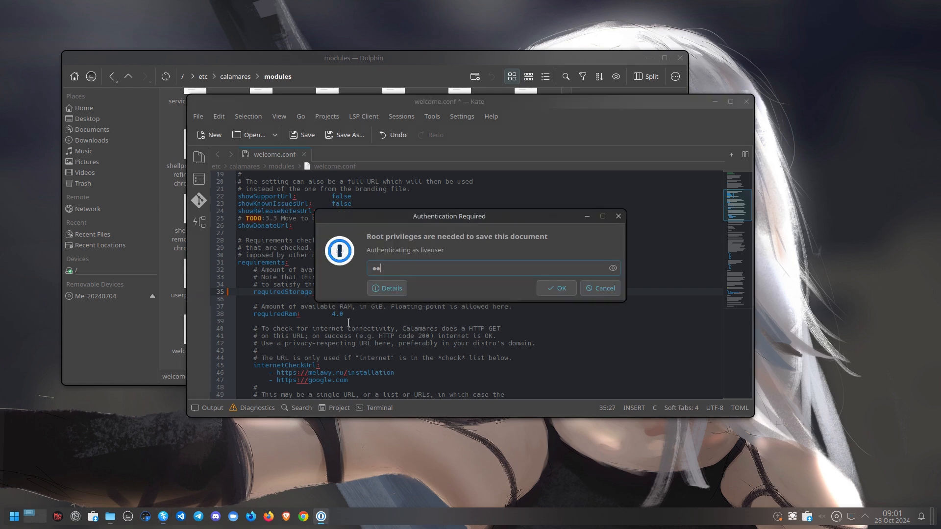
pyautogui.write('••')
pyautogui.press('Return')
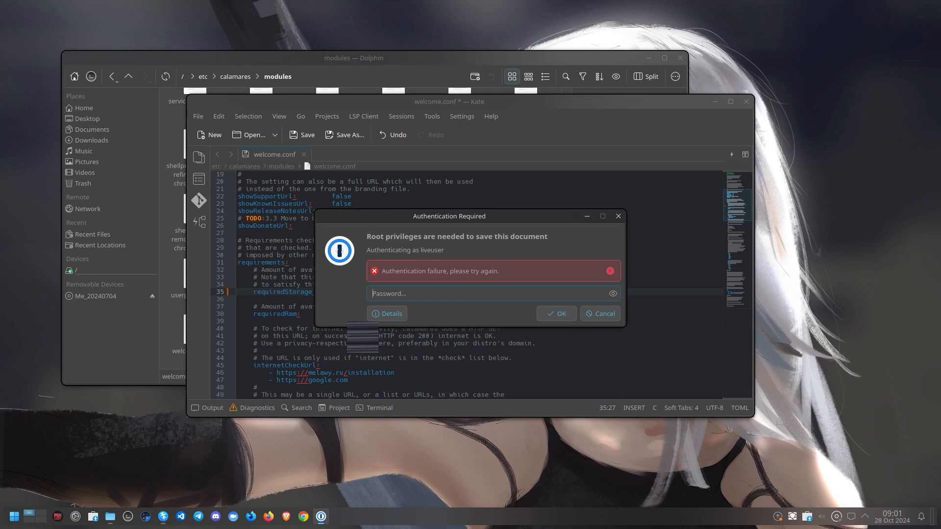
pyautogui.write('•••')
pyautogui.press('Return')
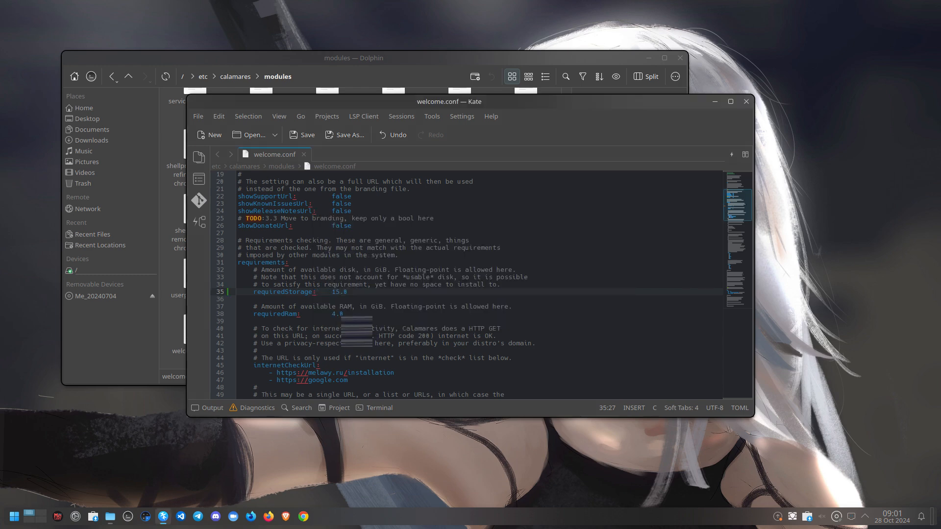
# Open welcome_offline.conf, set requiredStorage on line 29 to 15.0, and save with root authorization
pyautogui.moveTo(683, 104); pyautogui.dragTo(474, 290)
pyautogui.click(479, 267)
pyautogui.doubleClick(467, 276)
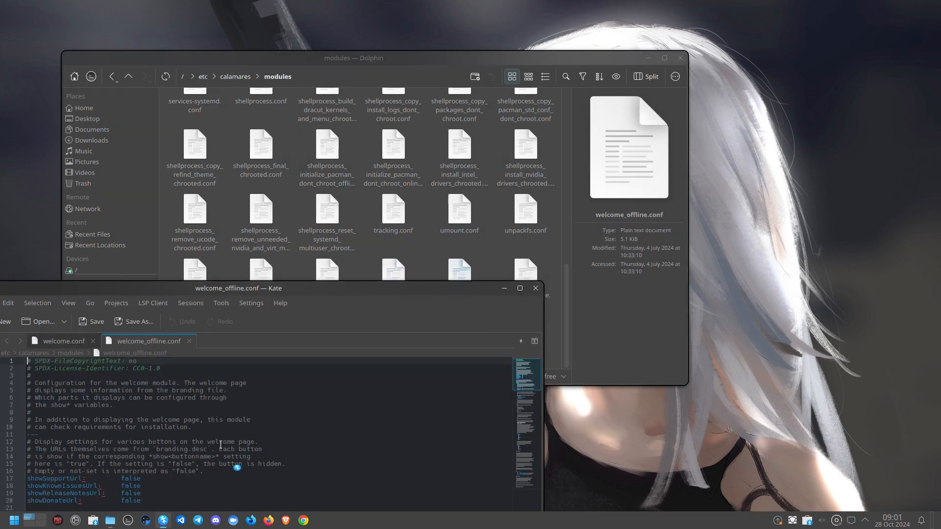
pyautogui.scroll(-2, 235, 463)
pyautogui.moveTo(302, 295); pyautogui.dragTo(341, 76)
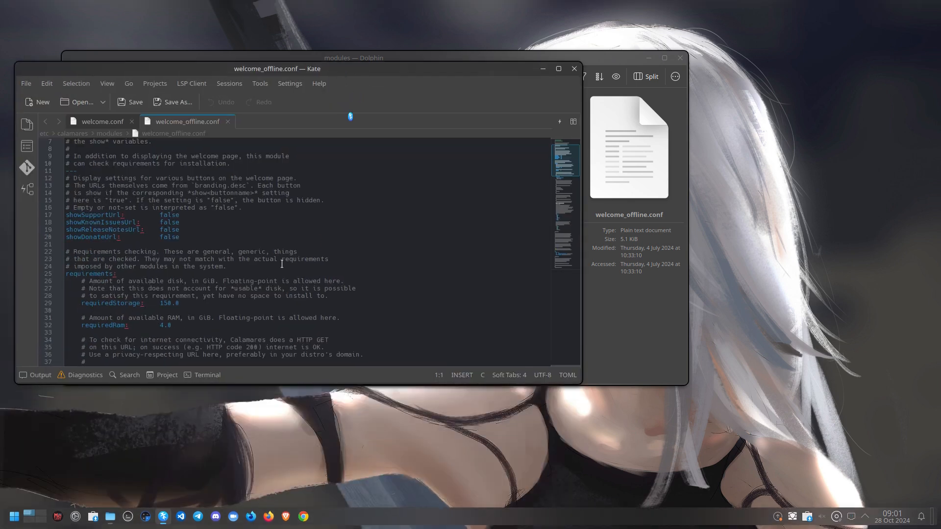
pyautogui.click(168, 305)
pyautogui.press('BackSpace')
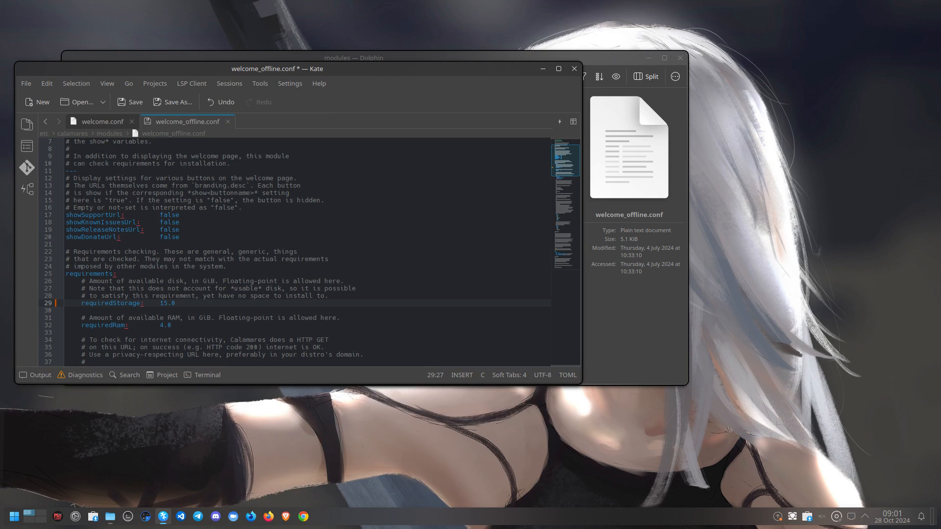
pyautogui.hotkey('ctrl', 's')
pyautogui.write('••')
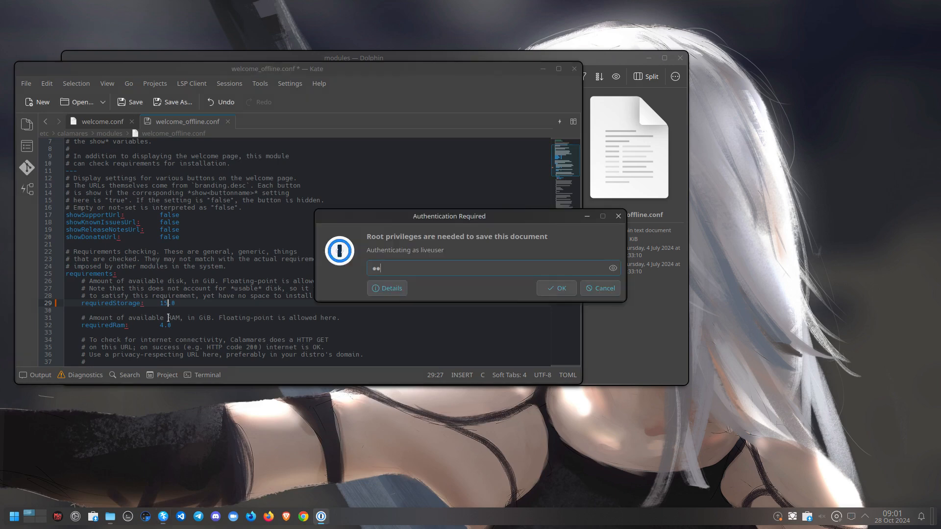
pyautogui.press('Return')
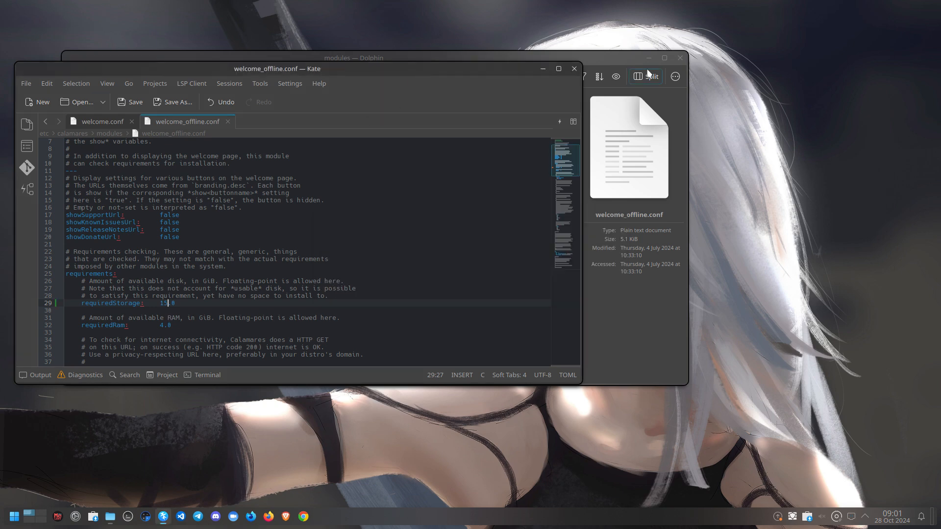
# Open welcome_online.conf, change requiredStorage to 15.0, and save with root authorization
pyautogui.click(626, 61)
pyautogui.click(516, 289)
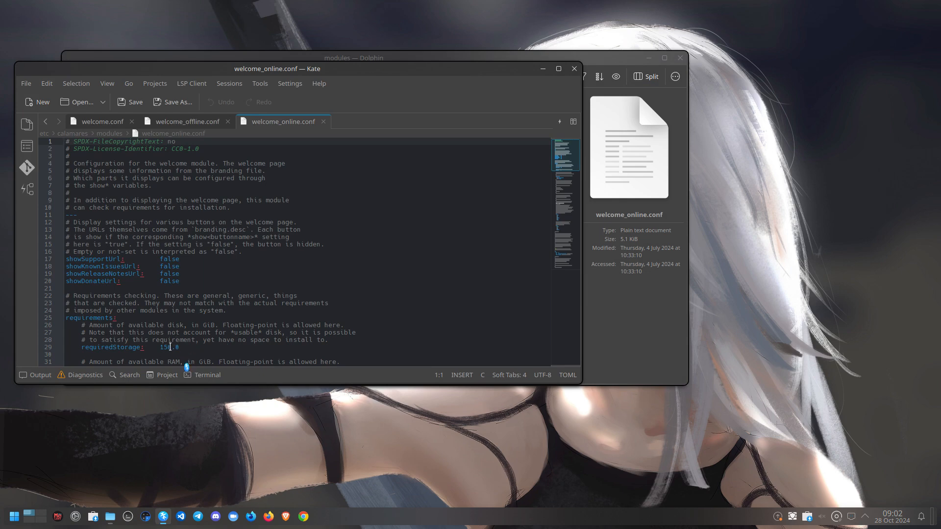
pyautogui.click(170, 347)
pyautogui.press('BackSpace')
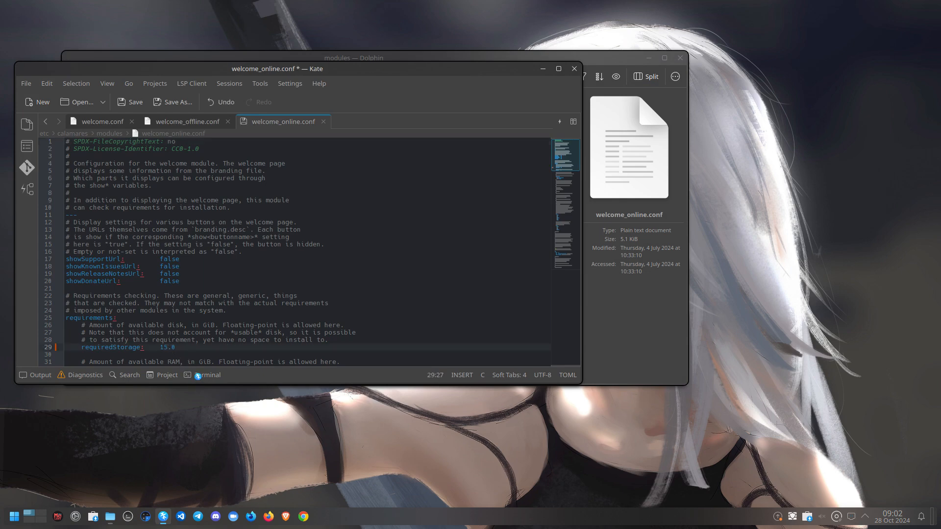
pyautogui.hotkey('ctrl', 's')
pyautogui.write('••')
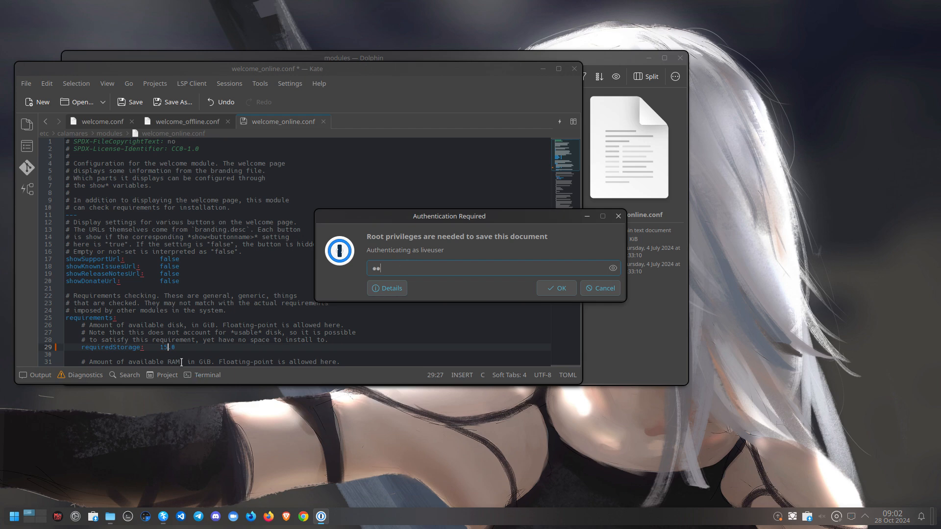
pyautogui.press('Return')
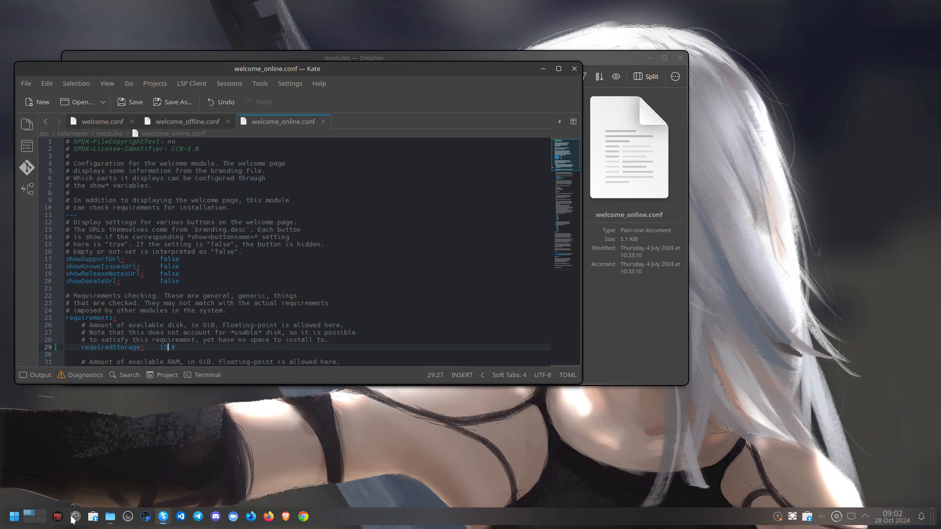
# Launch the installer by searching 'cala' in the launcher, then authenticate as administrator, retrying the password
pyautogui.click(14, 516)
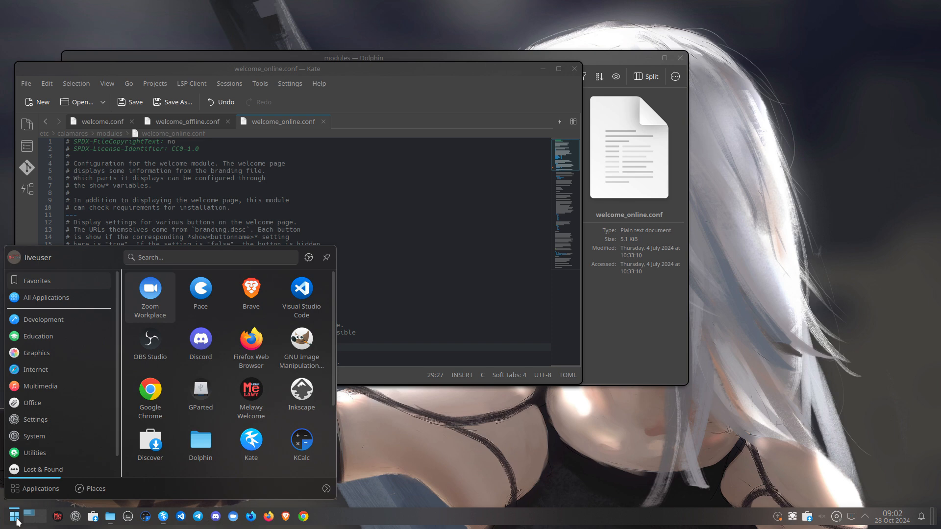
pyautogui.write('c')
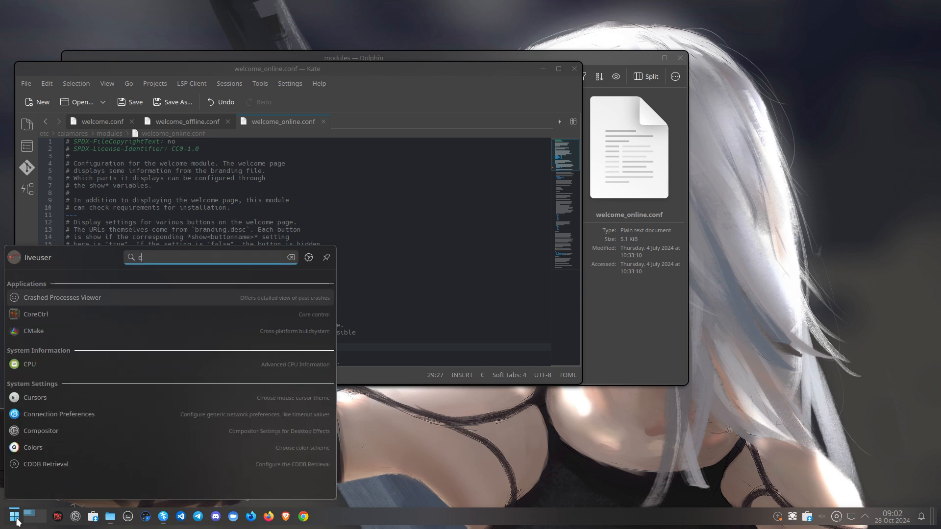
pyautogui.write('ala')
pyautogui.press('Return')
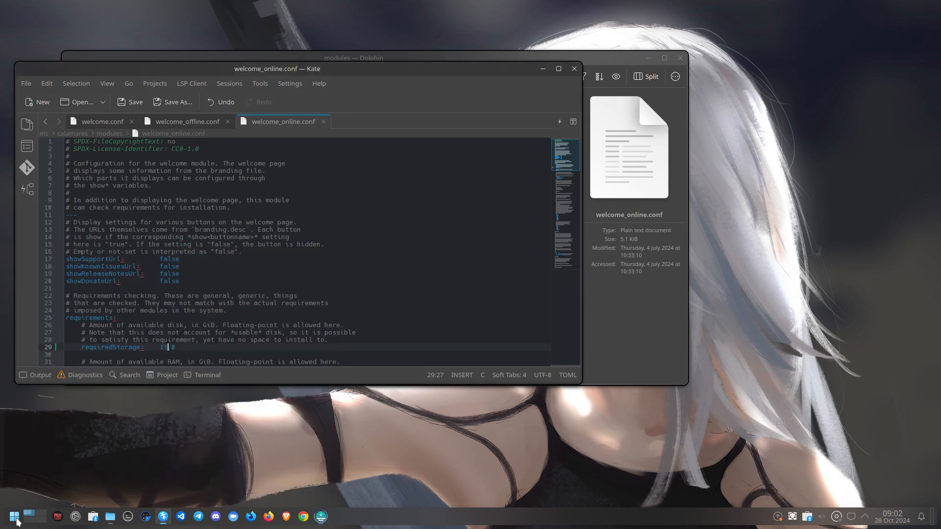
pyautogui.write('••')
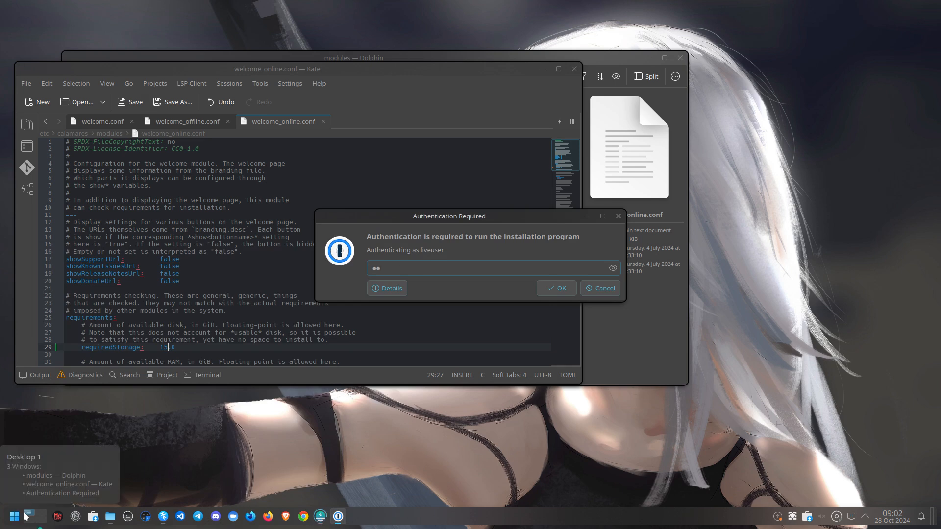
pyautogui.press('Return')
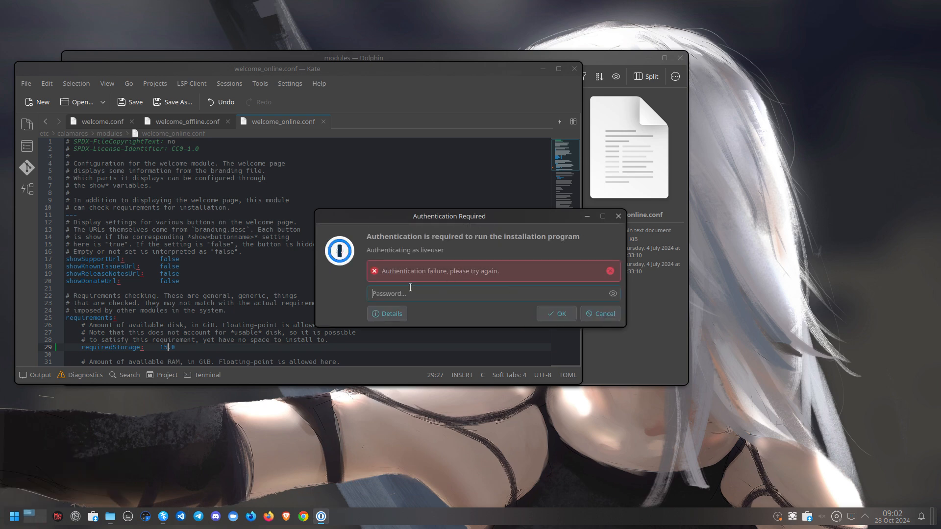
pyautogui.write('••••')
pyautogui.press('Return')
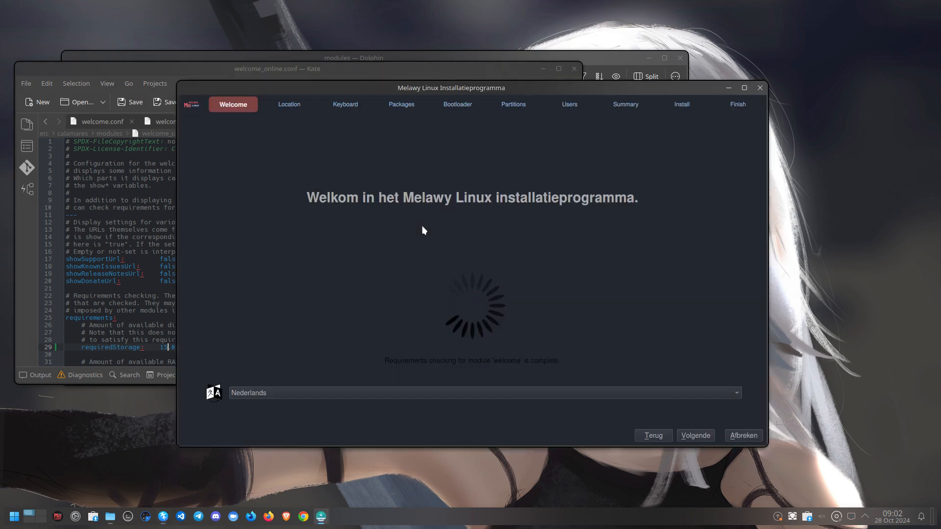
# Set the installer language to American English
pyautogui.click(451, 395)
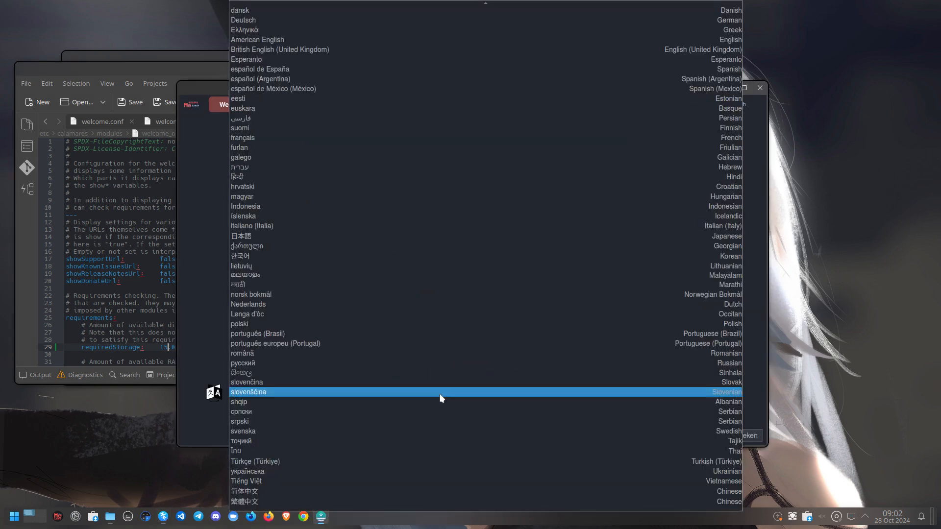
pyautogui.scroll(3, 345, 351)
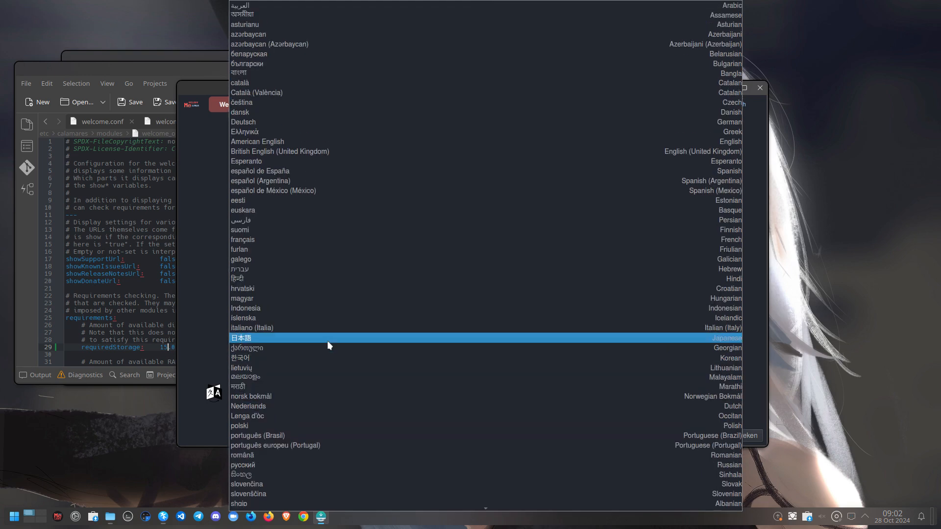
pyautogui.click(288, 142)
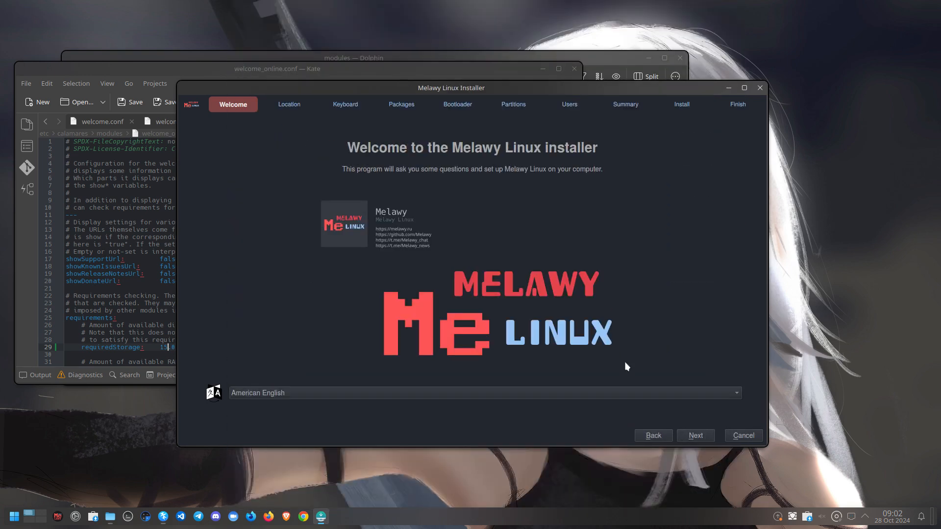
pyautogui.click(695, 435)
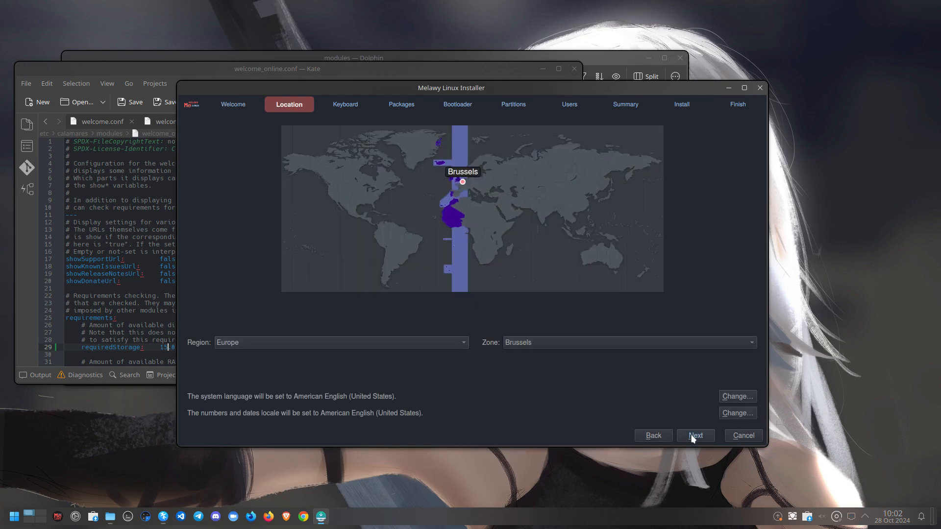
# Keep Europe/Brussels as the location and choose the Belgian keyboard layout
pyautogui.click(693, 437)
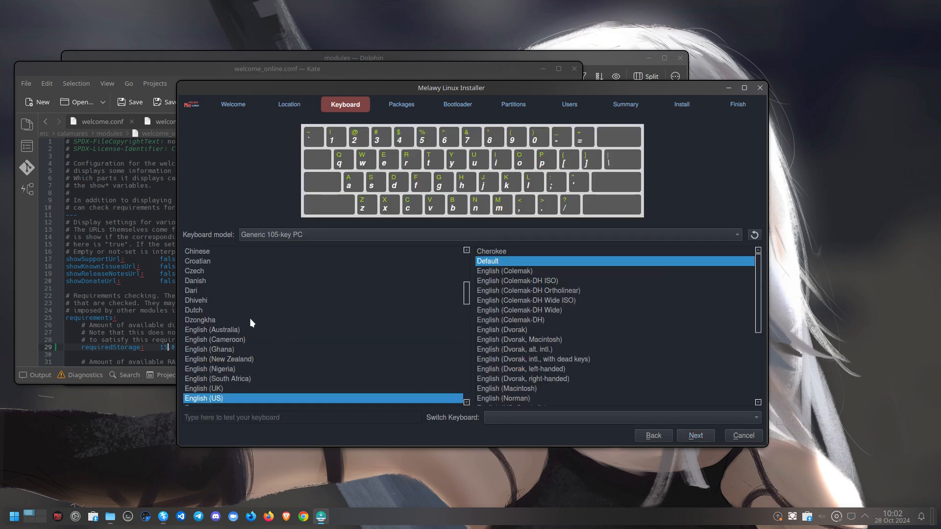
pyautogui.scroll(6, 209, 304)
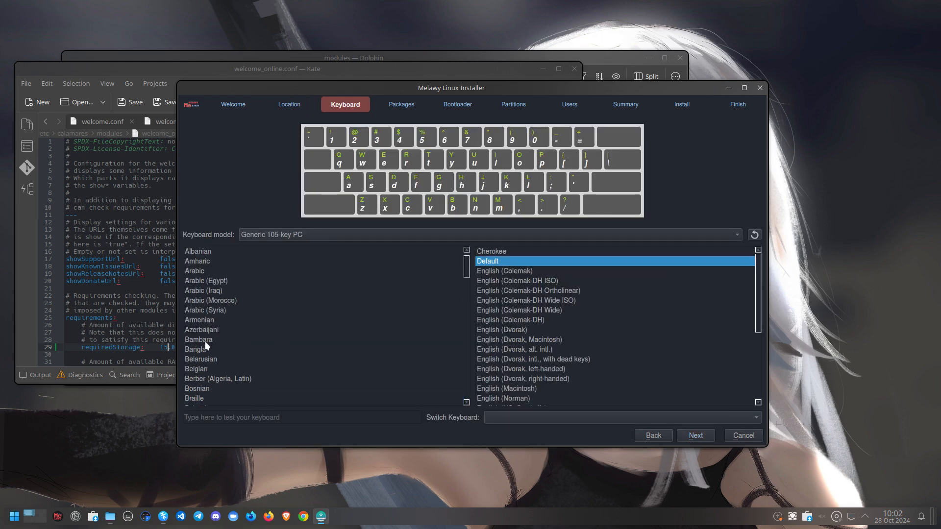
pyautogui.click(260, 369)
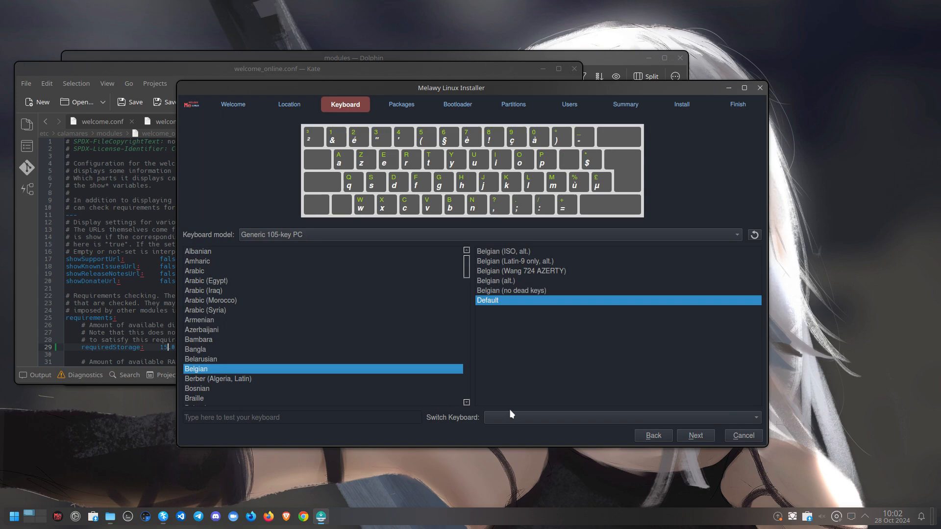
pyautogui.click(713, 435)
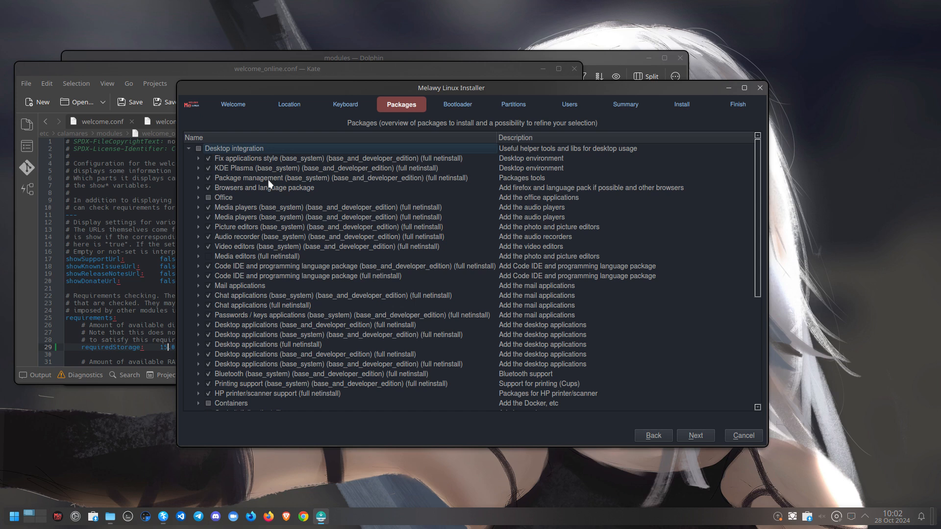
# Include the Desktop integration group and exclude the latest NVIDIA and AMDGPU drivers
pyautogui.click(199, 148)
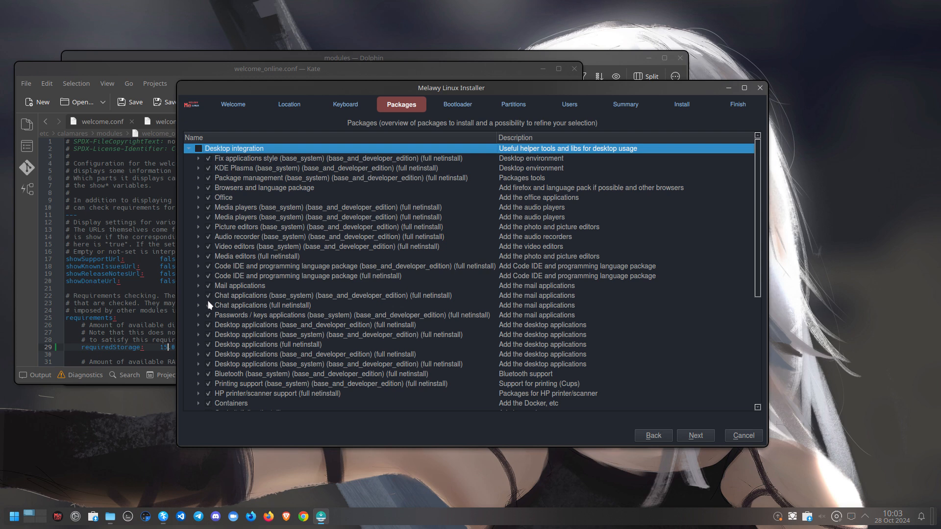
pyautogui.scroll(-3, 227, 331)
pyautogui.scroll(-3, 226, 322)
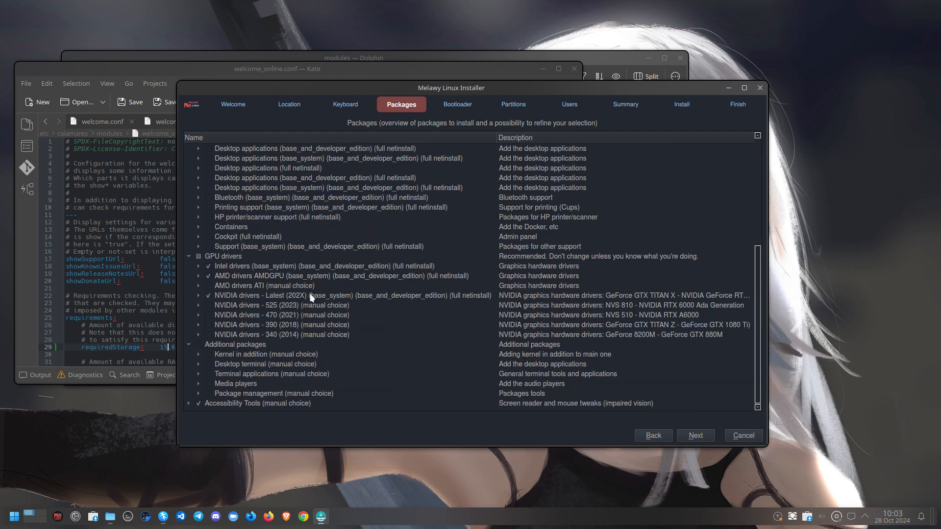
pyautogui.click(208, 296)
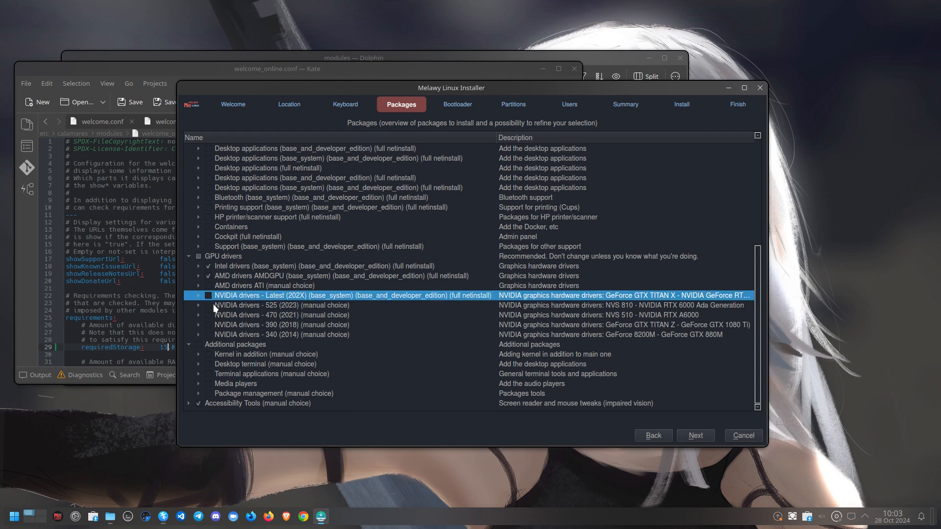
pyautogui.click(208, 276)
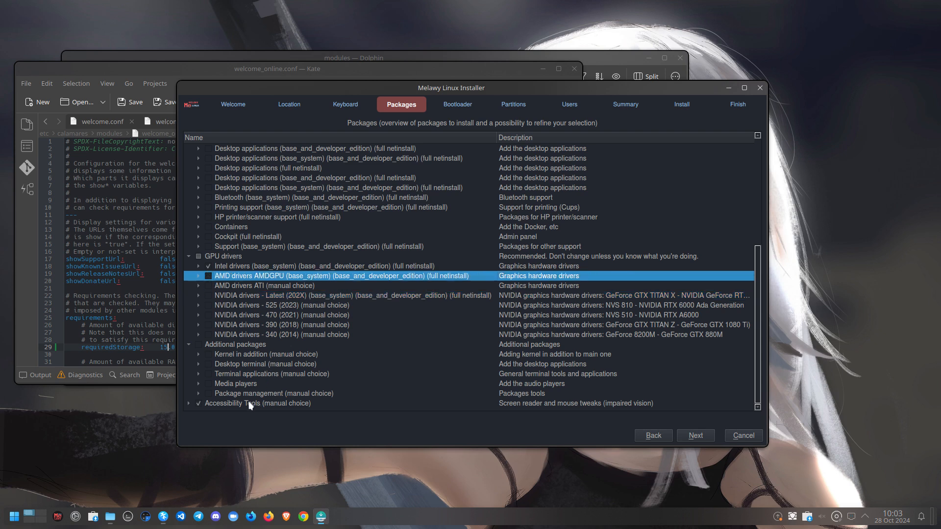
pyautogui.scroll(2, 248, 325)
pyautogui.scroll(2, 249, 324)
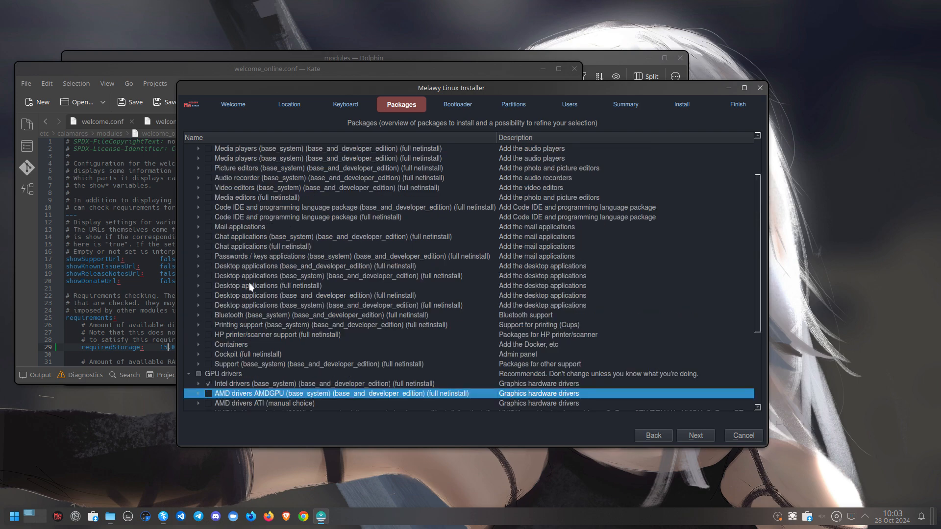
pyautogui.scroll(2, 256, 294)
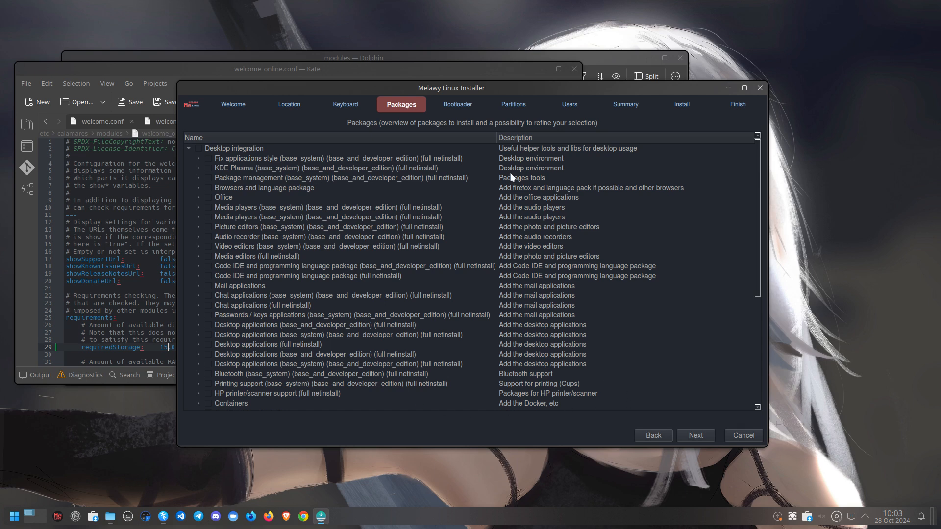
pyautogui.click(703, 438)
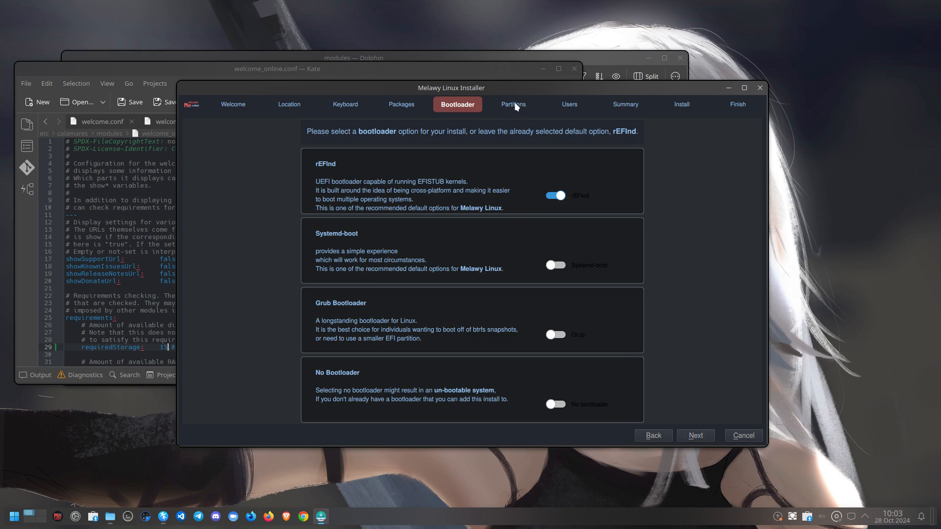
# Choose Erase disk with the zfs filesystem and No swap on the 30.53 GiB VBOX hard disk
pyautogui.click(696, 440)
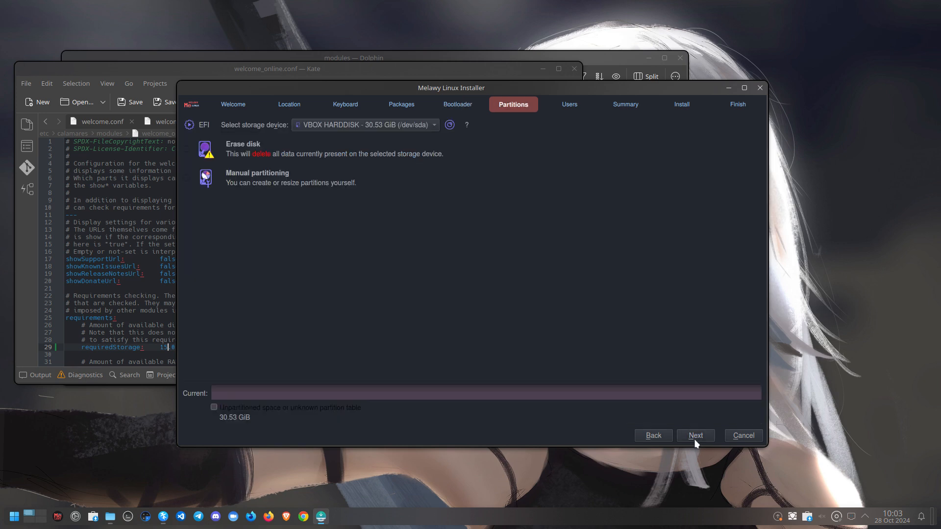
pyautogui.click(241, 153)
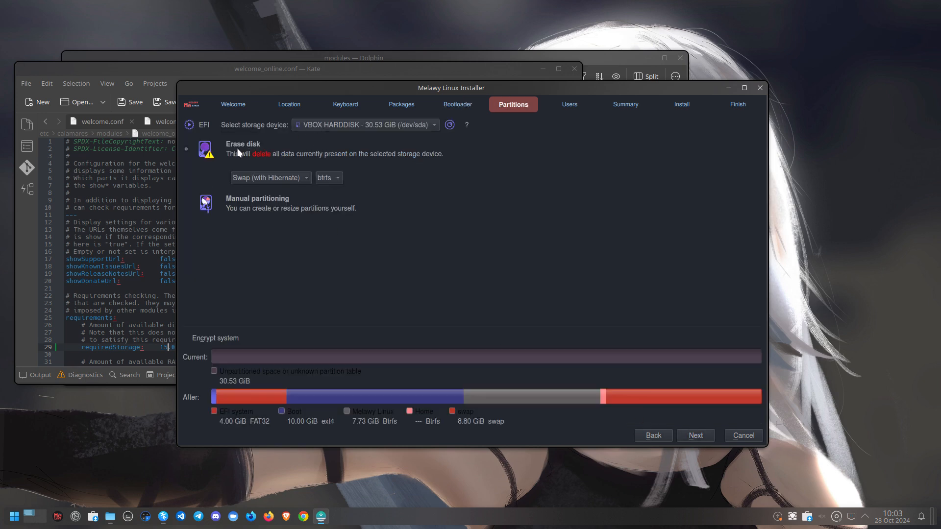
pyautogui.click(323, 179)
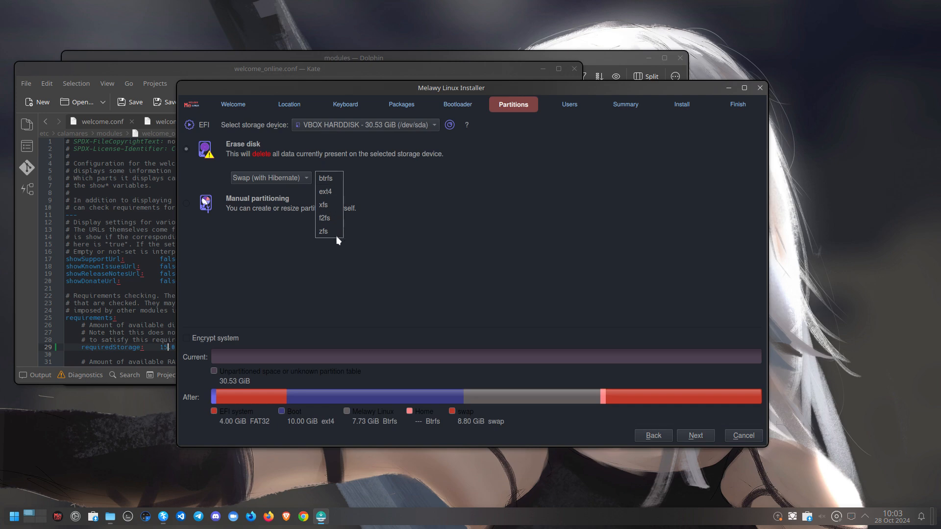
pyautogui.click(323, 231)
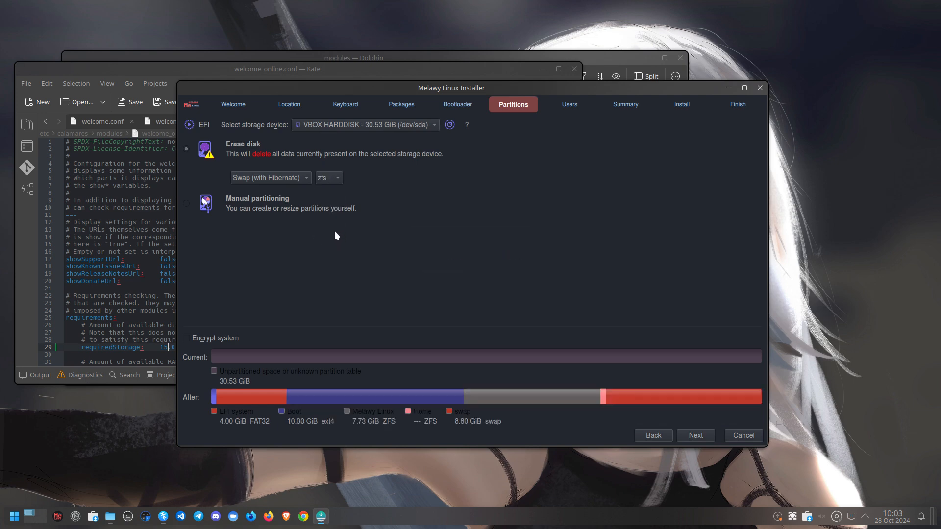
pyautogui.click(303, 181)
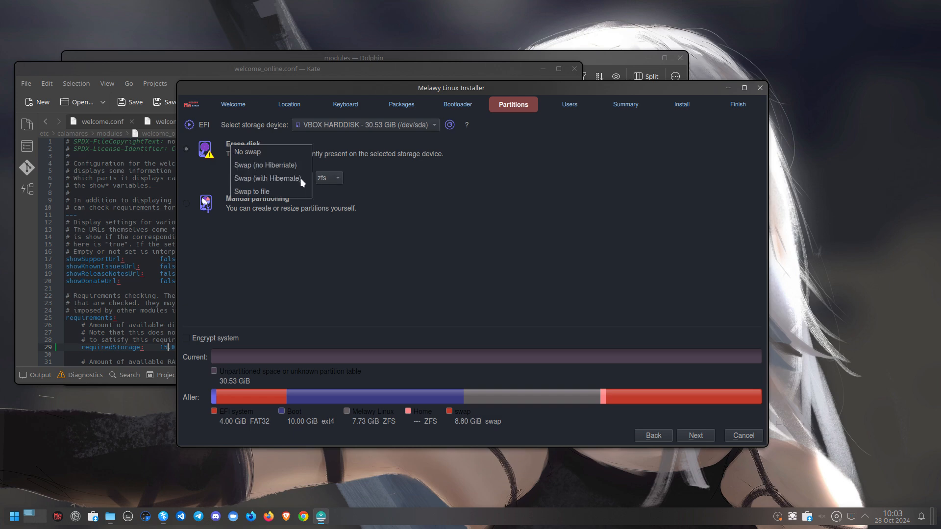
pyautogui.click(261, 153)
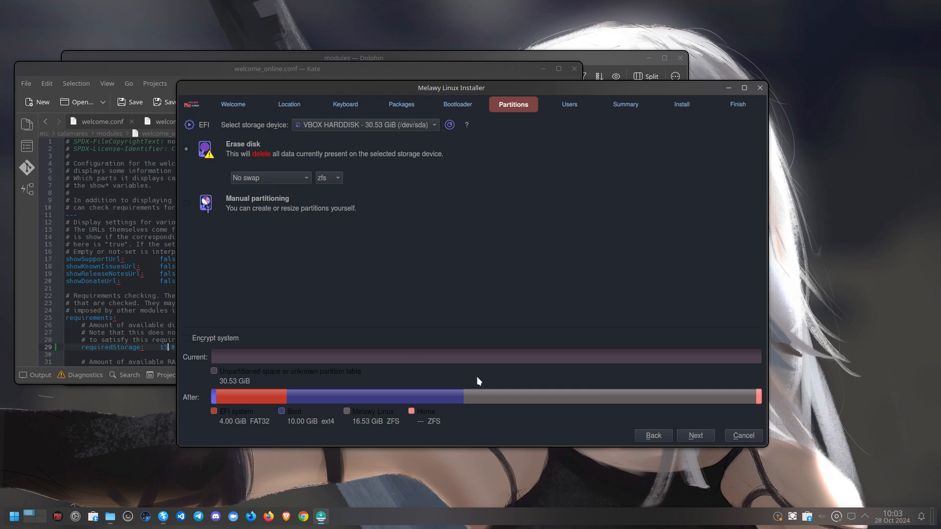
pyautogui.click(704, 440)
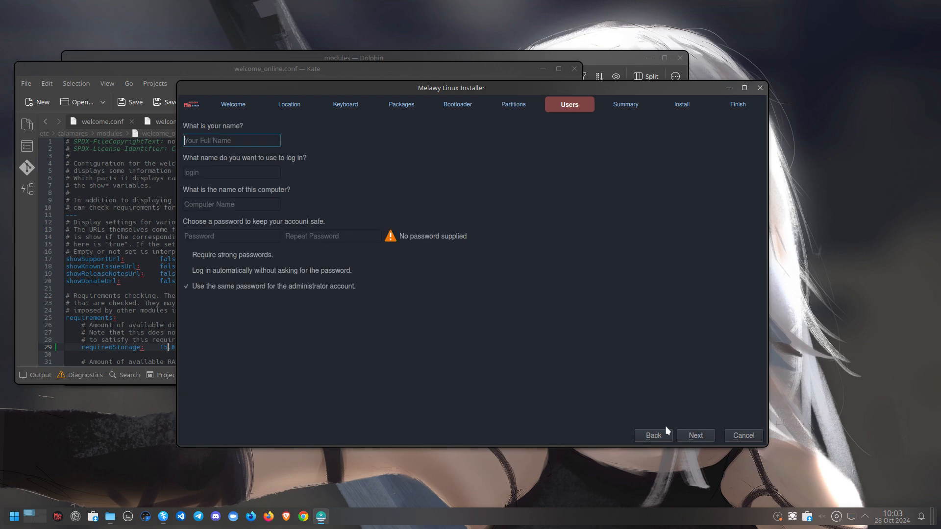
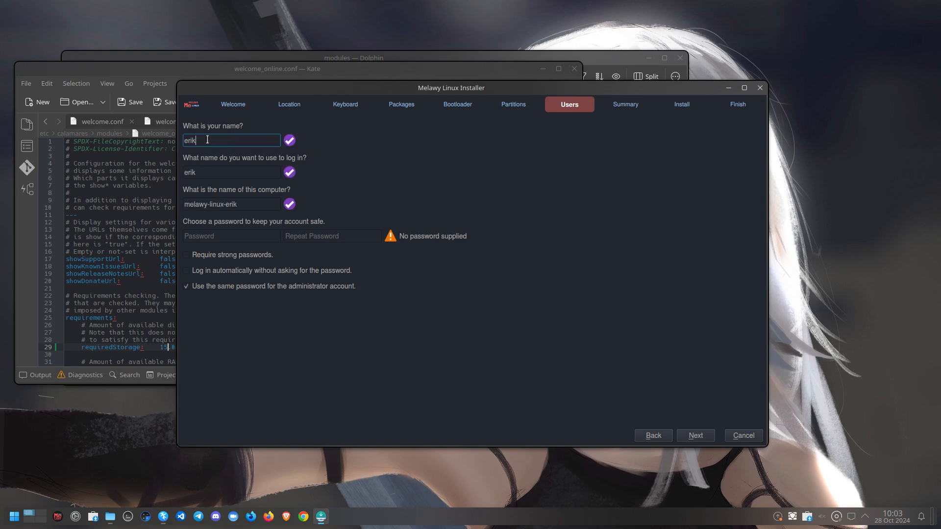
# Enter the user's full name, the login name and the account password, then continue to the Summary
pyautogui.press('Tab')
pyautogui.press('Tab')
pyautogui.press('Tab')
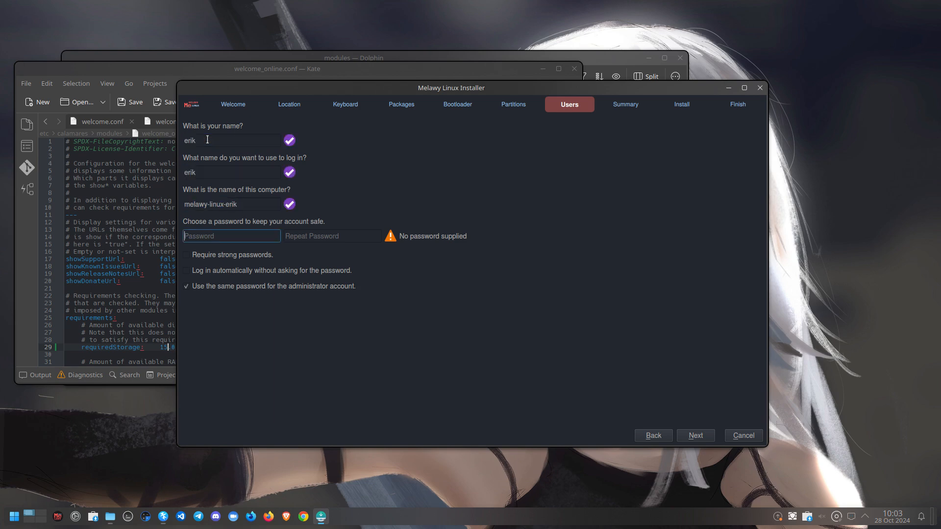
pyautogui.press('Tab')
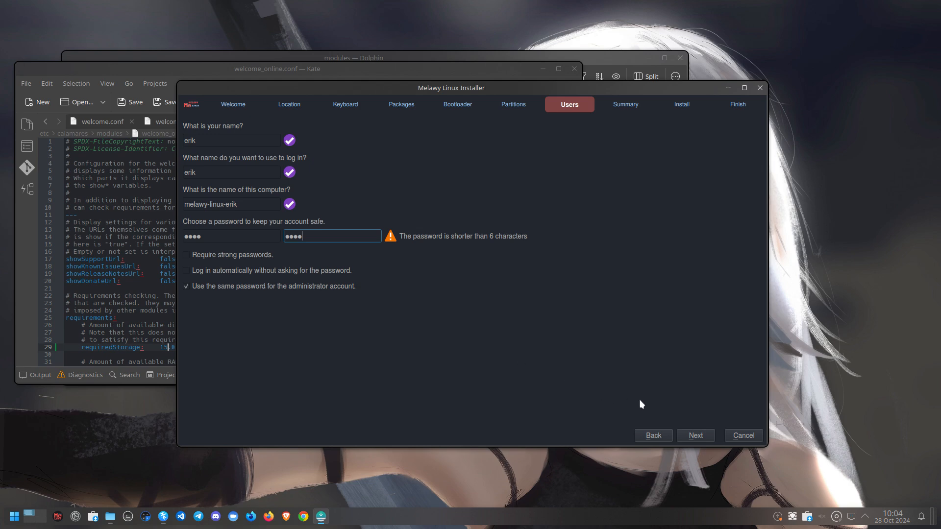
pyautogui.click(696, 436)
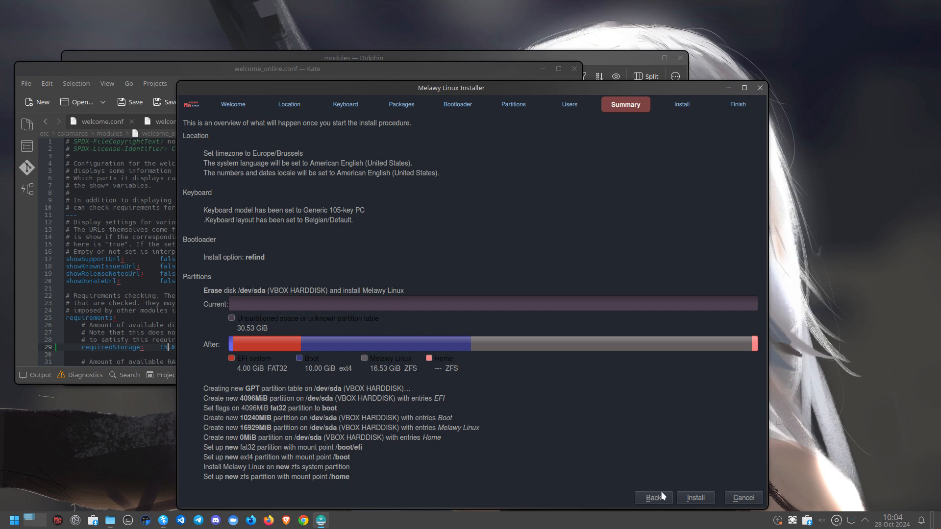
# Start the installation, toggle the log view on and off, and open zfs.conf in Kate
pyautogui.click(690, 498)
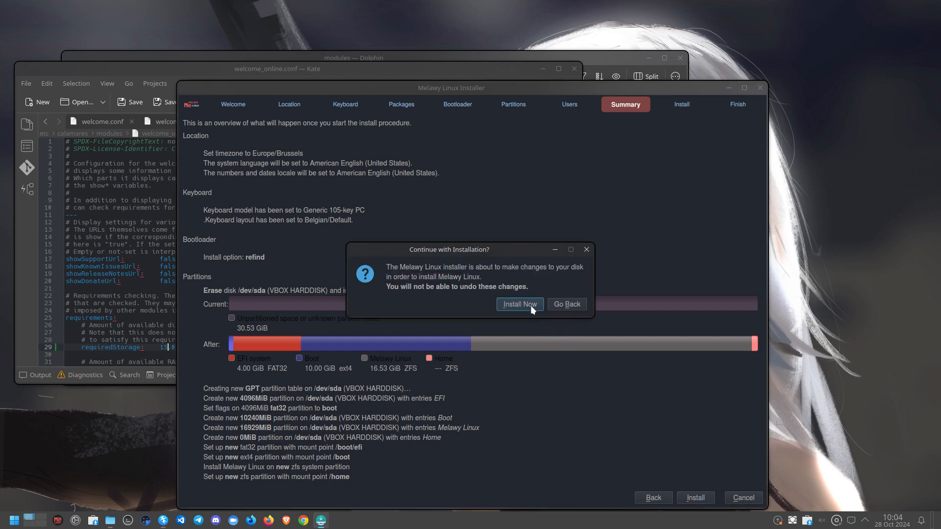
pyautogui.press('Return')
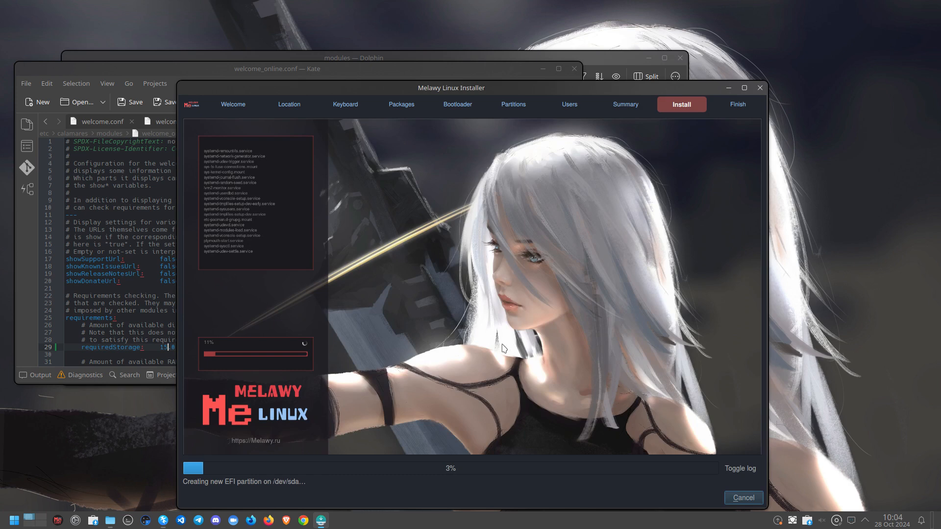
pyautogui.click(740, 470)
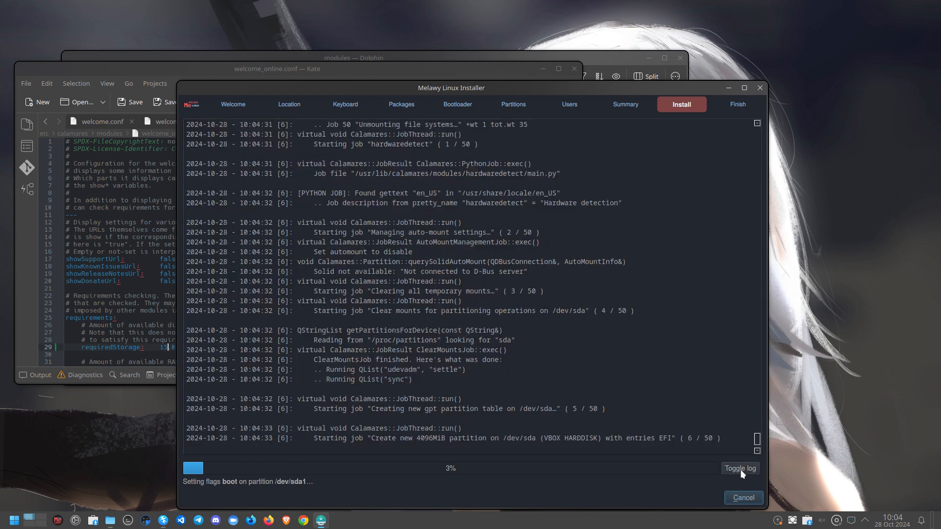
pyautogui.click(741, 470)
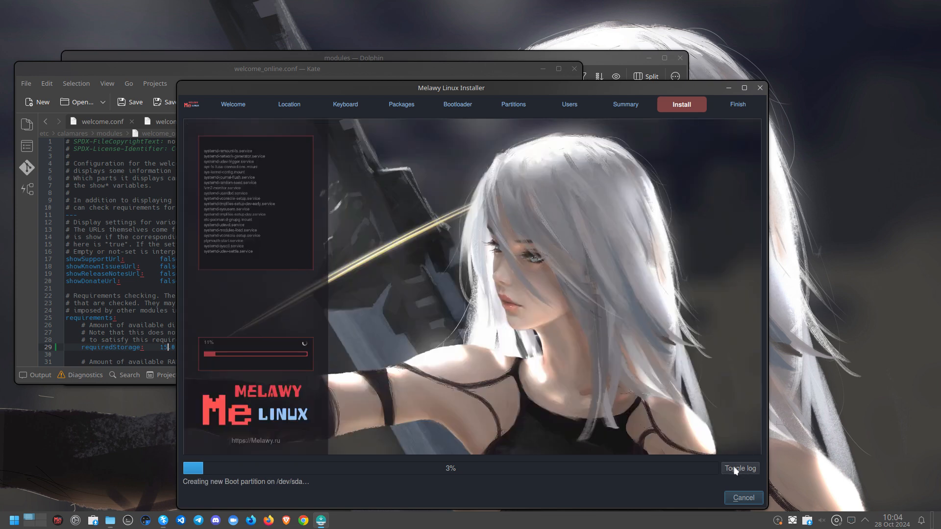
pyautogui.click(397, 66)
pyautogui.doubleClick(337, 339)
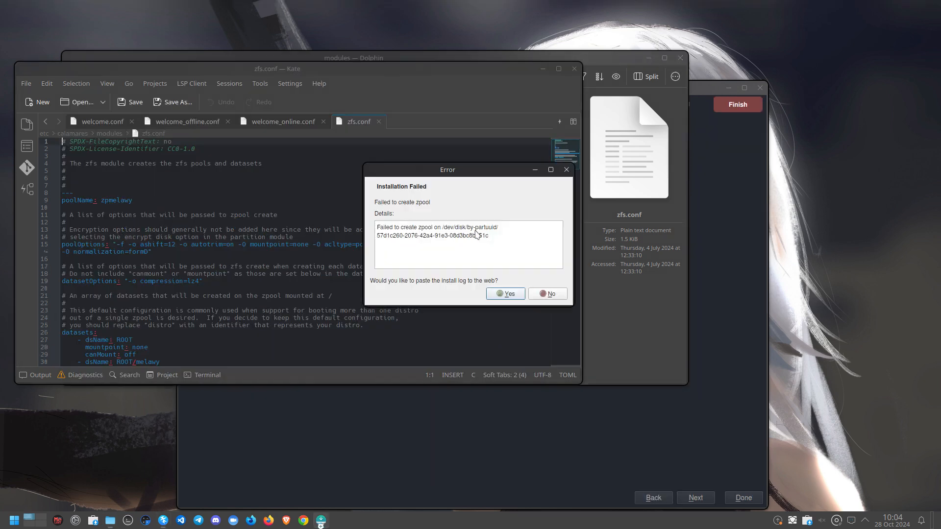
# Decline uploading the install log and select the pool name zpmelawy in zfs.conf
pyautogui.click(543, 295)
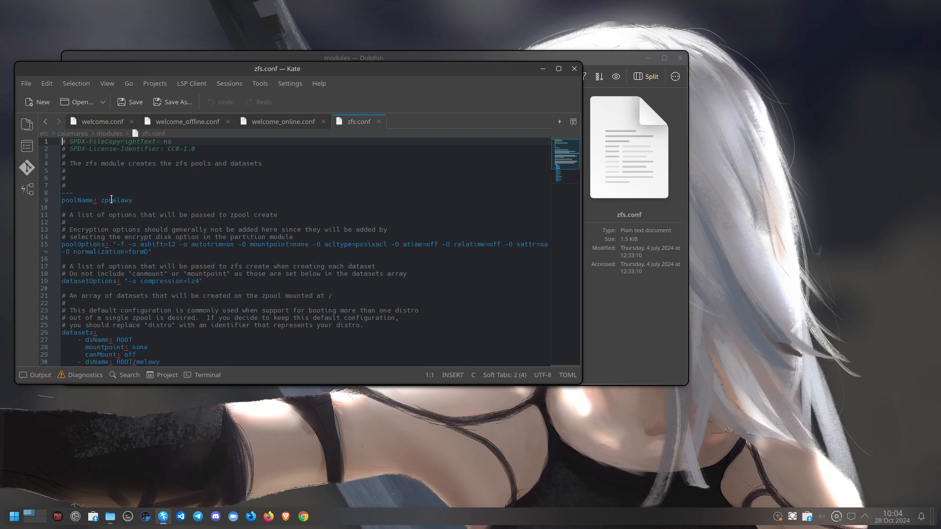
pyautogui.doubleClick(111, 199)
pyautogui.scroll(-5, 147, 302)
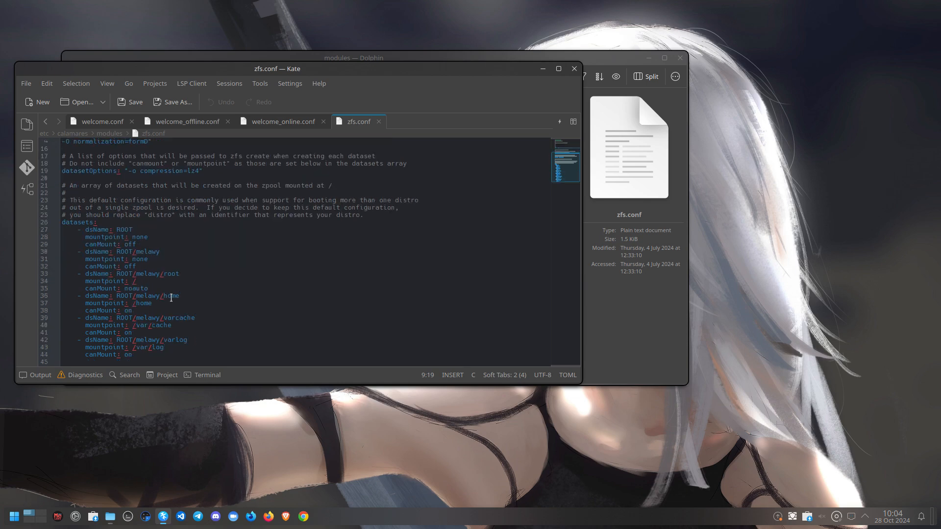
# Close zfs.conf, welcome_online.conf and welcome.conf, then close Kate and the Dolphin window
pyautogui.click(380, 122)
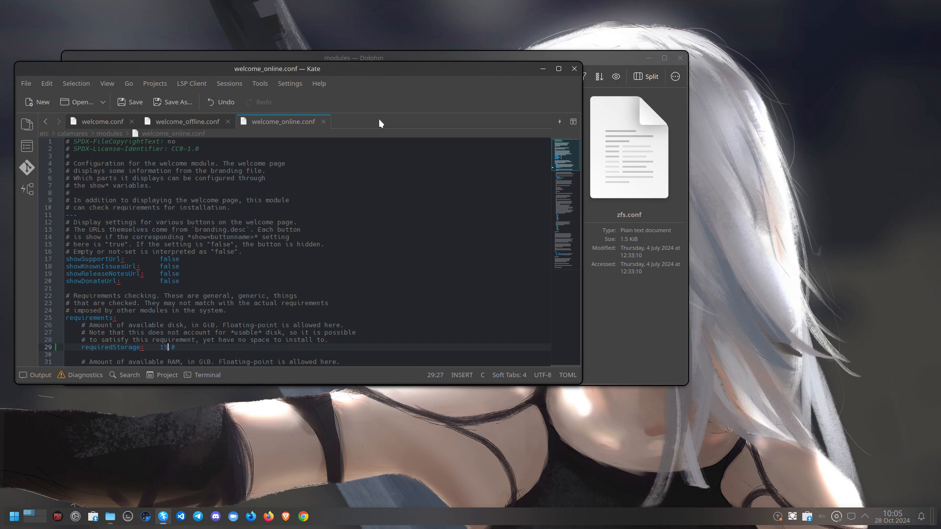
pyautogui.click(323, 121)
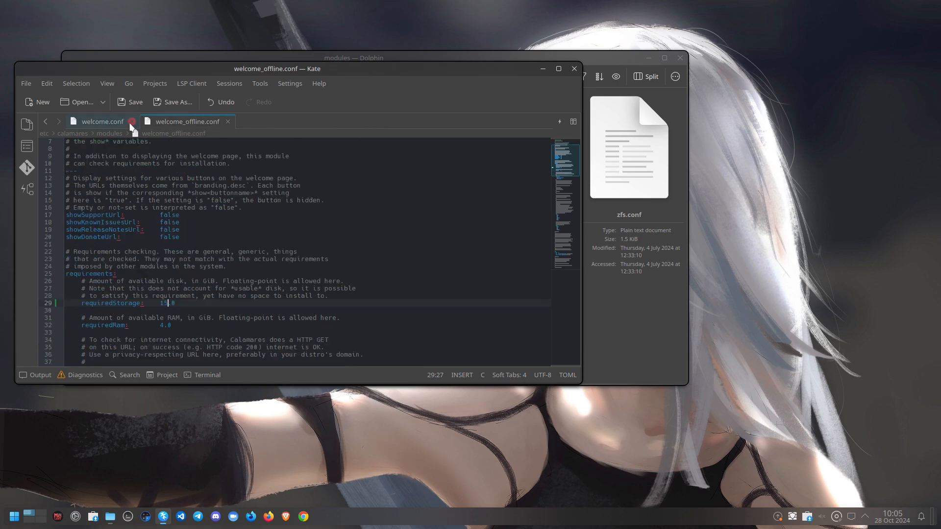
pyautogui.click(131, 122)
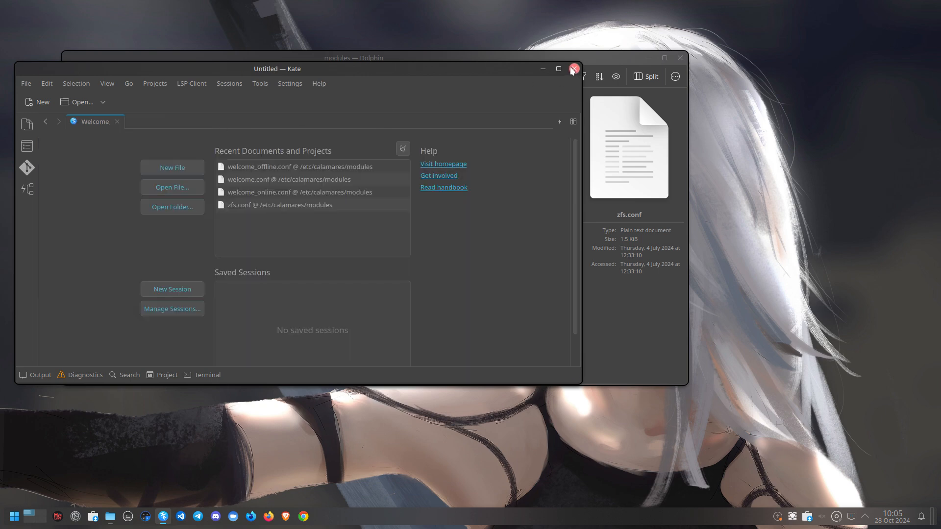
pyautogui.click(574, 70)
pyautogui.click(387, 330)
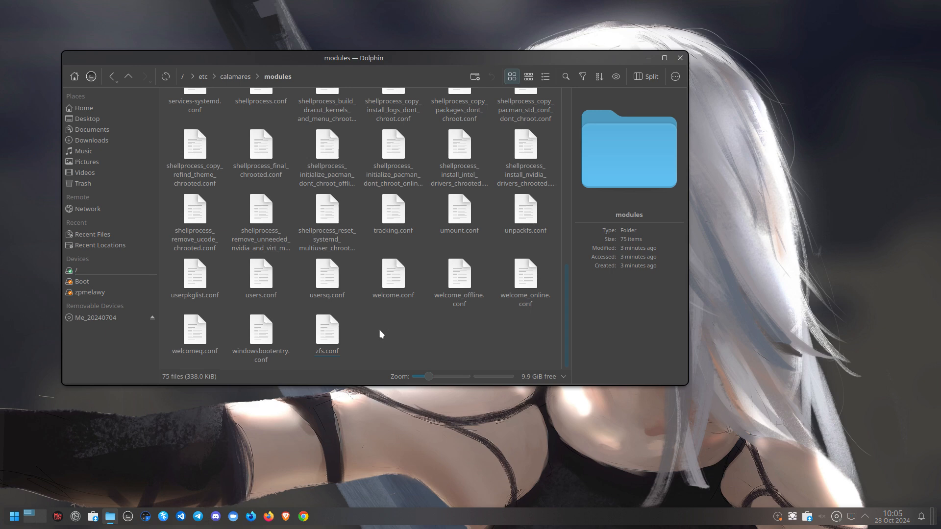
pyautogui.scroll(3, 381, 334)
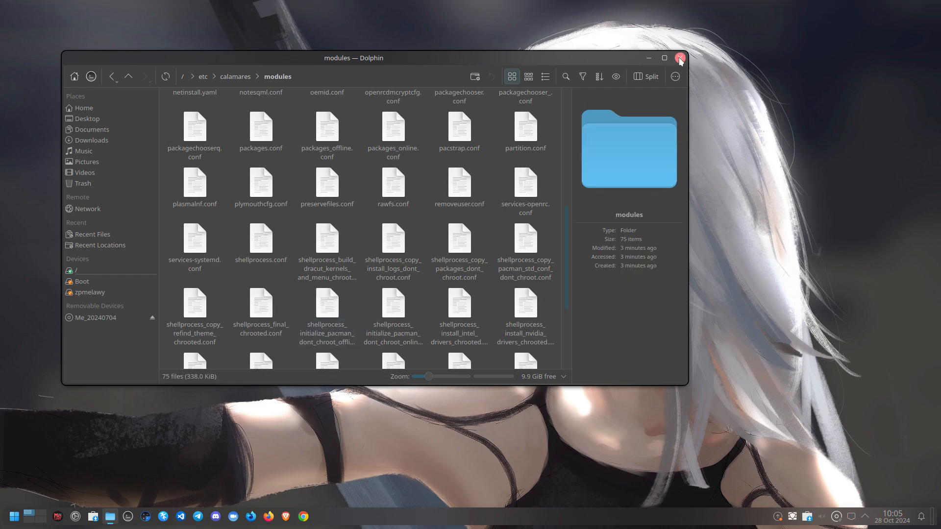
pyautogui.click(680, 58)
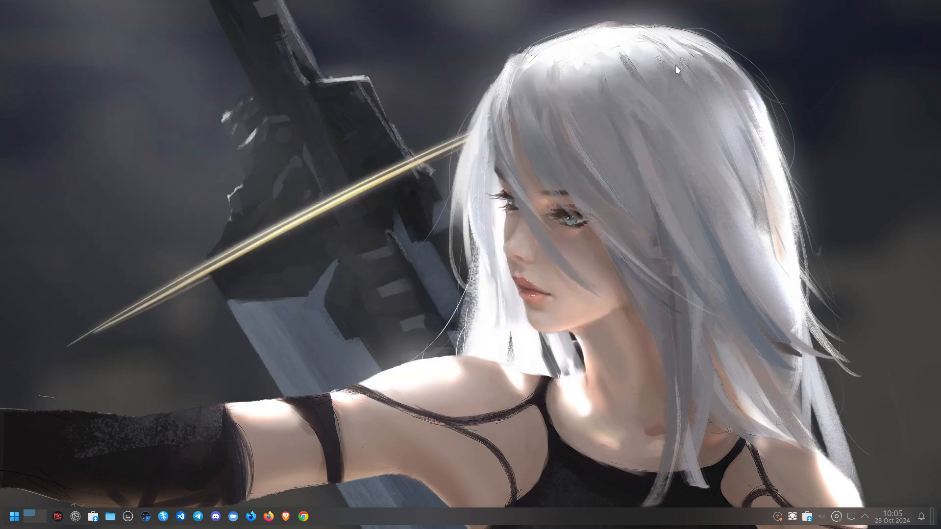
# Open the application menu and resize it to be taller and wider
pyautogui.click(13, 516)
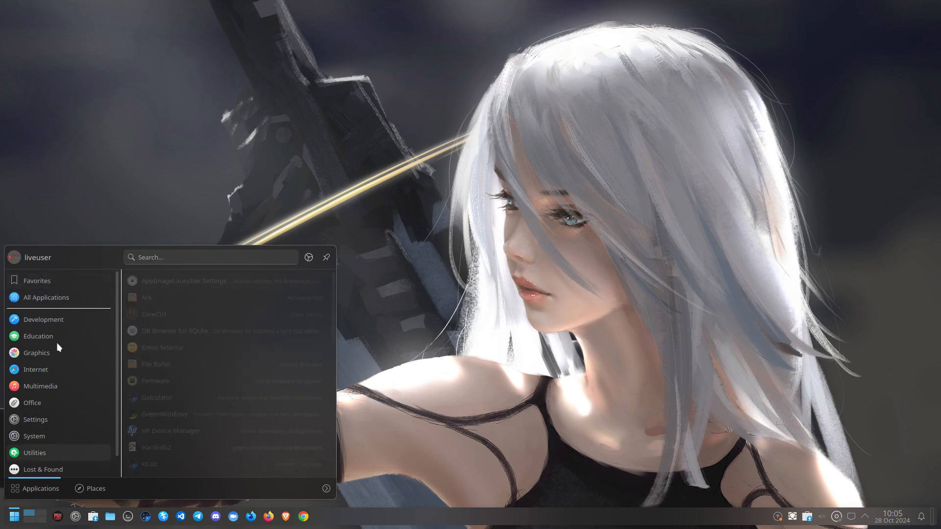
pyautogui.moveTo(57, 299)
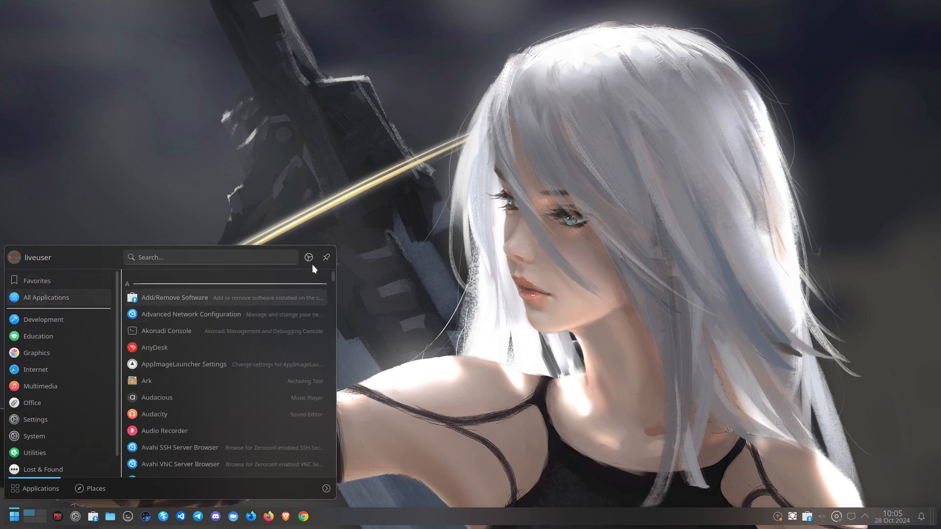
pyautogui.moveTo(333, 246); pyautogui.dragTo(347, 15)
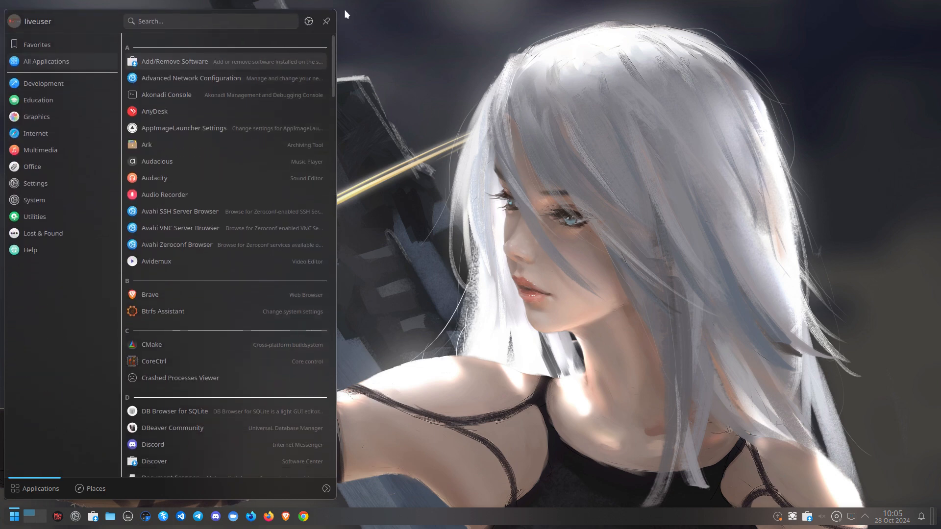
pyautogui.moveTo(337, 122); pyautogui.dragTo(536, 122)
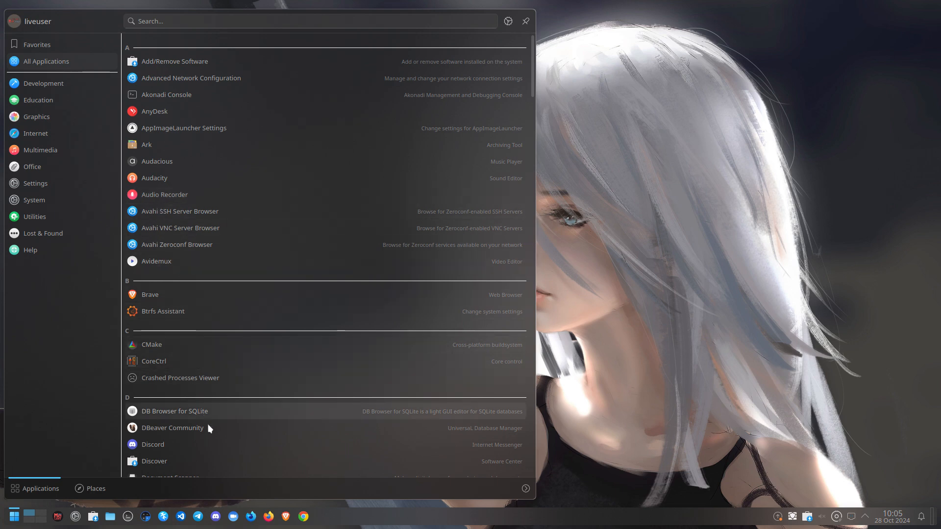
# Launch CoreCtrl with root authentication, centre it, view its System page, then close it
pyautogui.click(196, 365)
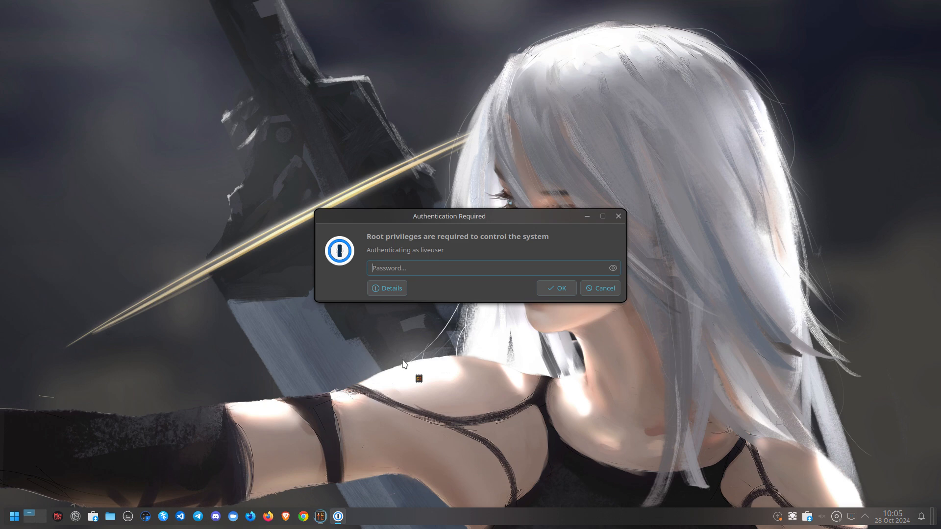
pyautogui.write('••••')
pyautogui.press('Return')
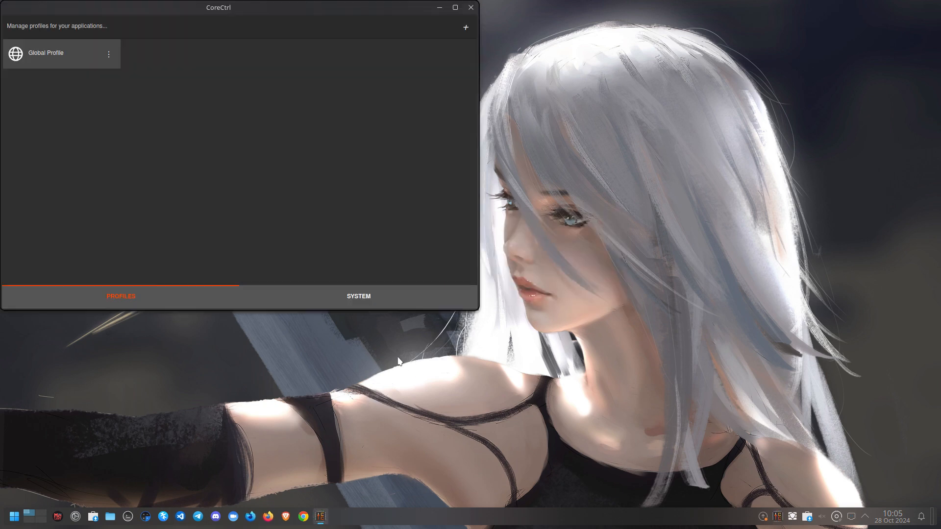
pyautogui.moveTo(267, 9); pyautogui.dragTo(508, 48)
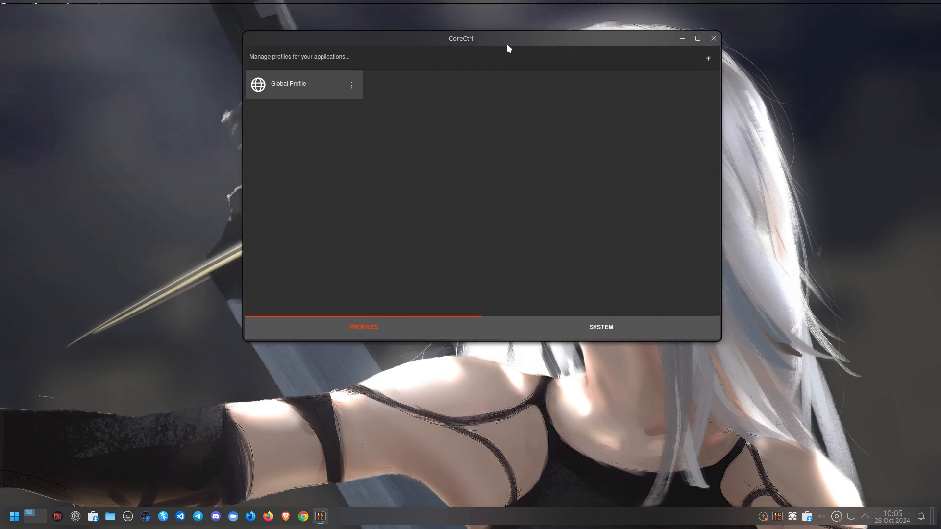
pyautogui.click(626, 331)
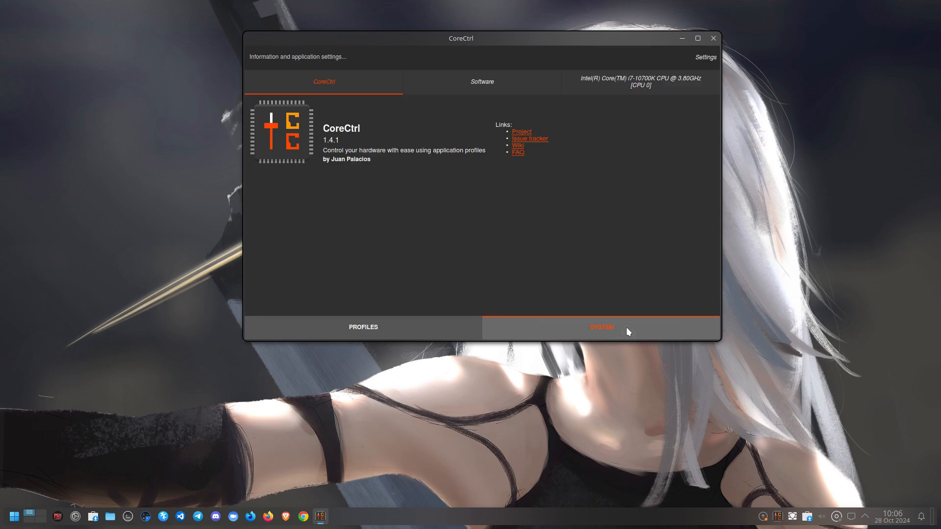
pyautogui.click(713, 40)
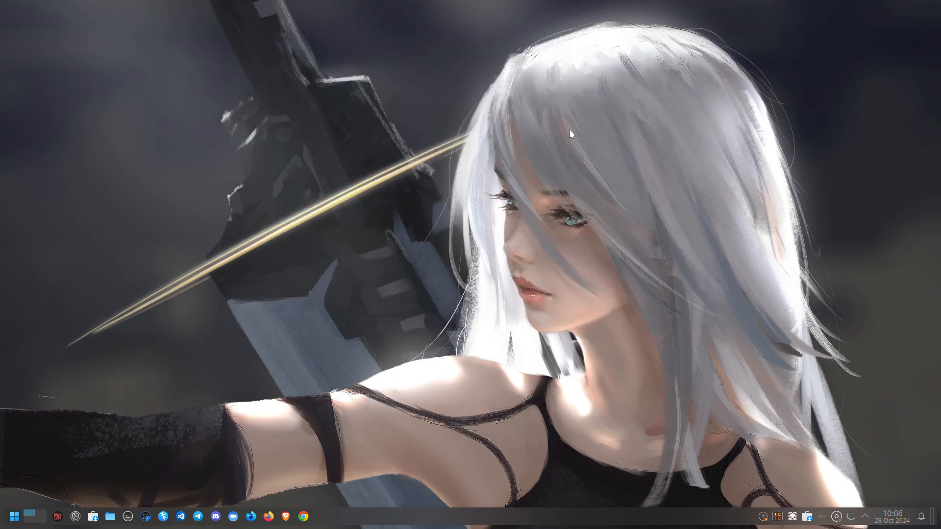
# Search 'cal' in the launcher, correct the typos, and run Install System with the administrator password
pyautogui.click(14, 517)
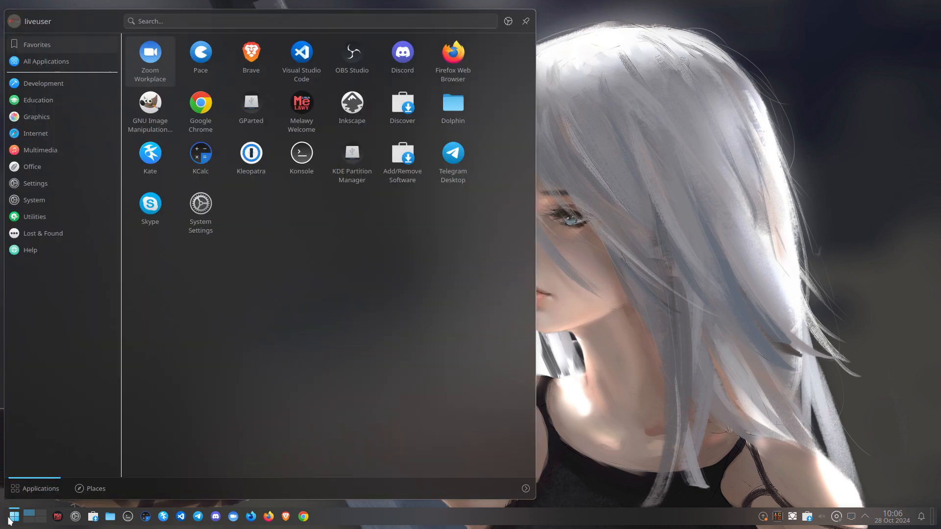
pyautogui.write('ca')
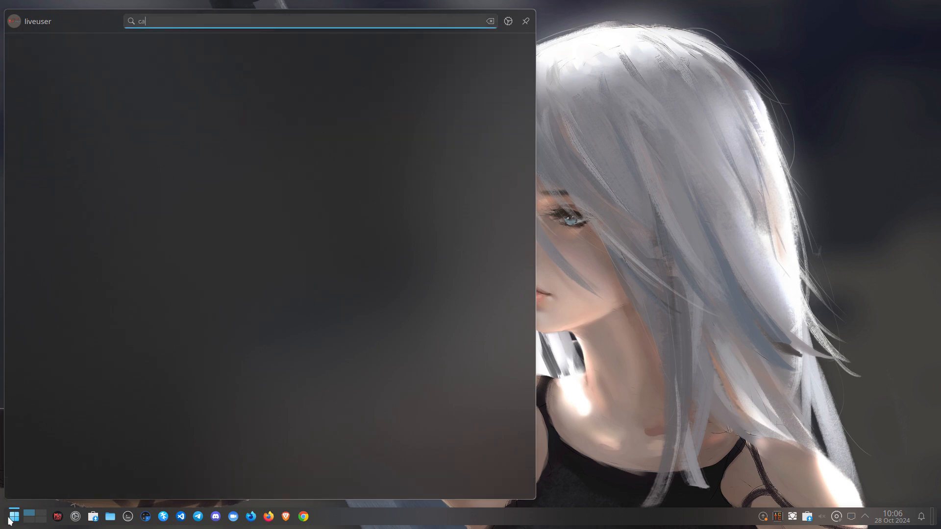
pyautogui.write('l')
pyautogui.press('BackSpace')
pyautogui.press('BackSpace')
pyautogui.write('z')
pyautogui.press('BackSpace')
pyautogui.write('alq')
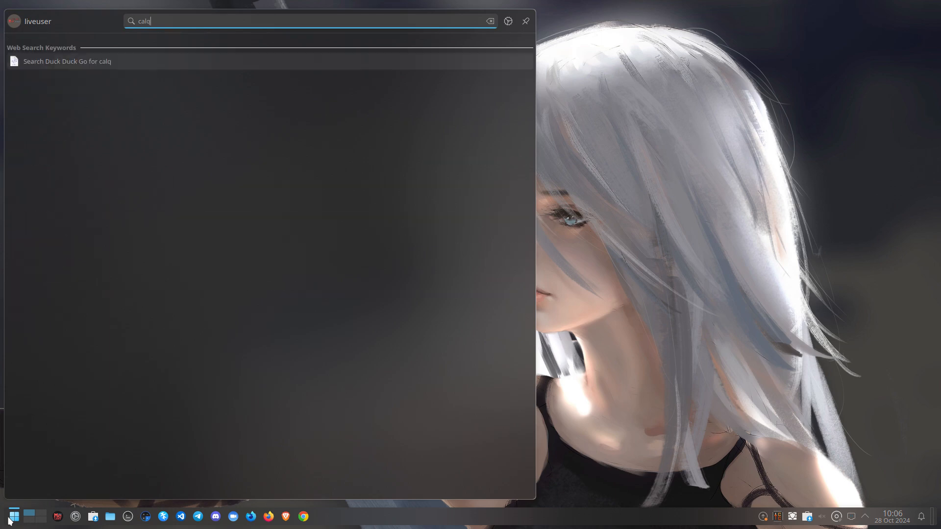
pyautogui.press('BackSpace')
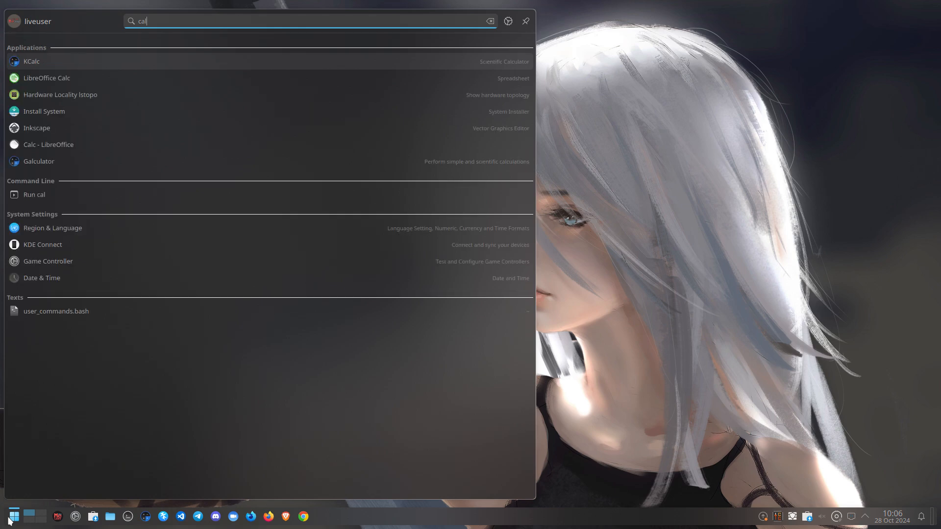
pyautogui.press('Down')
pyautogui.press('Down')
pyautogui.press('Down')
pyautogui.press('Return')
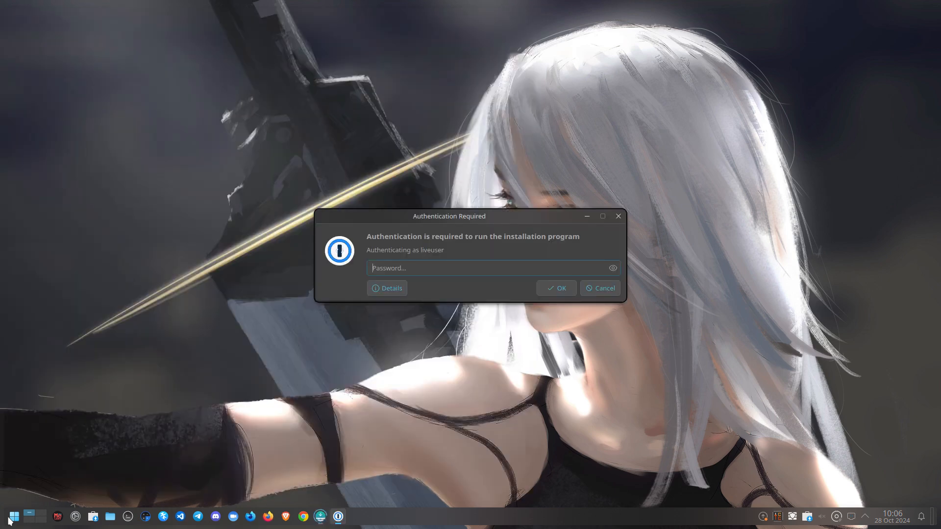
pyautogui.write('●●●')
pyautogui.press('Return')
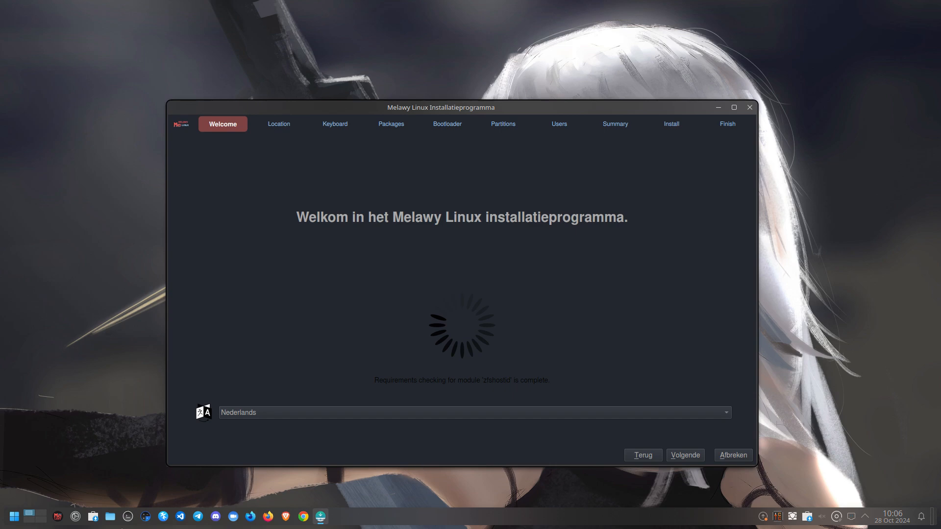
# Launch KDE Partition Manager by searching 'parti' and authenticate with the password
pyautogui.click(13, 516)
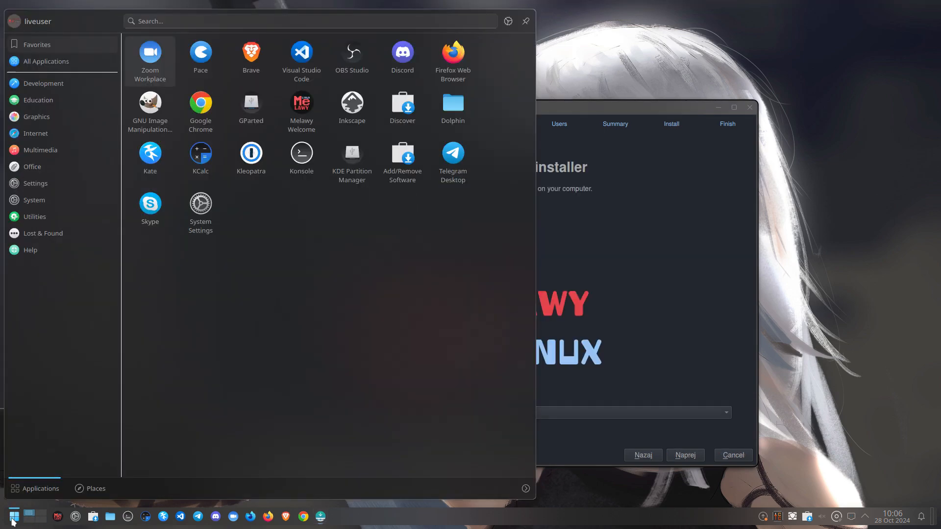
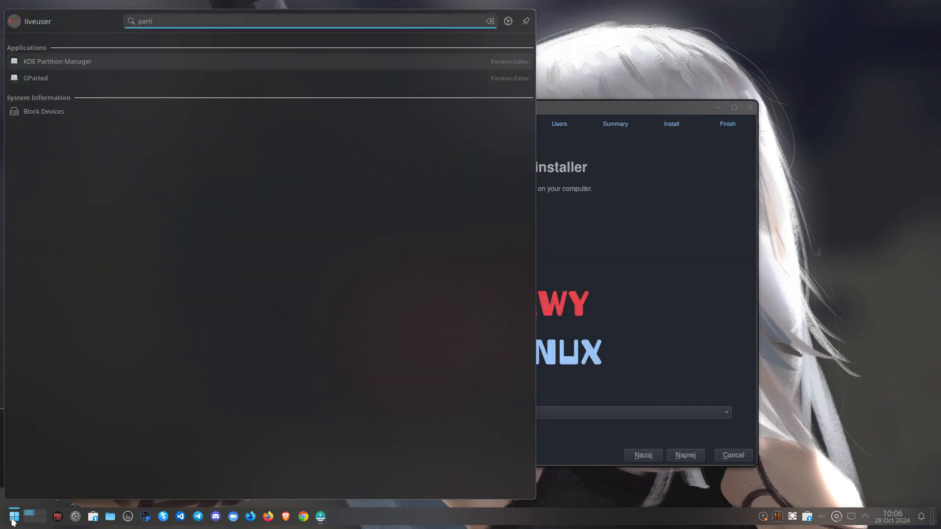
pyautogui.press('Return')
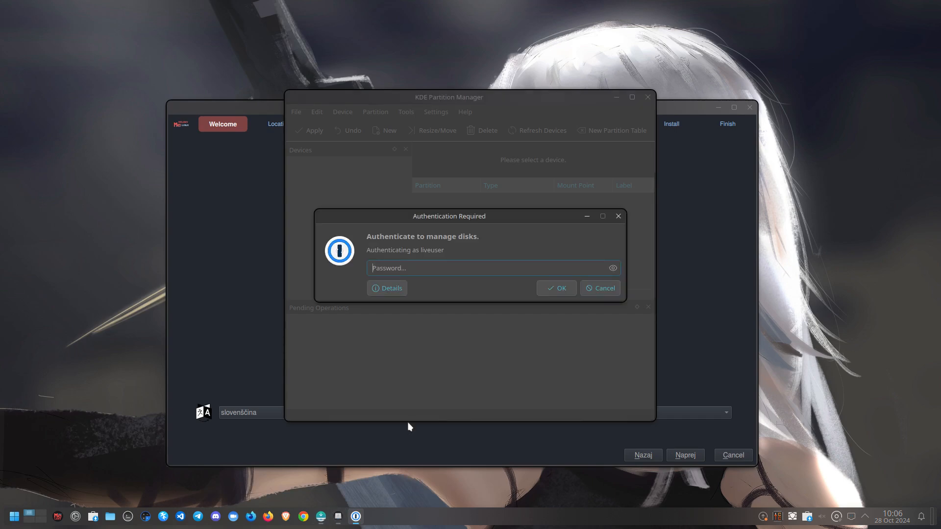
pyautogui.press('Return')
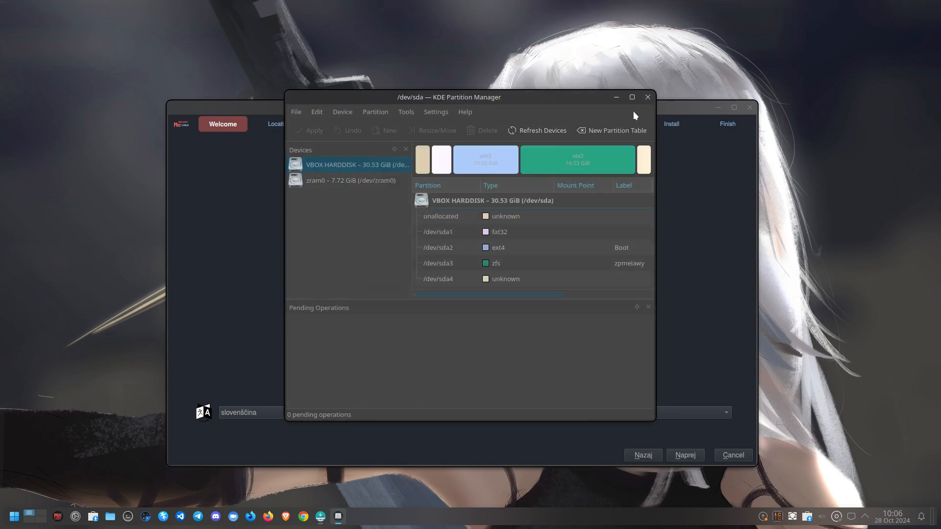
# Delete the sda3, sda2, sda1 and sda4 partitions on /dev/sda
pyautogui.click(580, 158)
pyautogui.press('Delete')
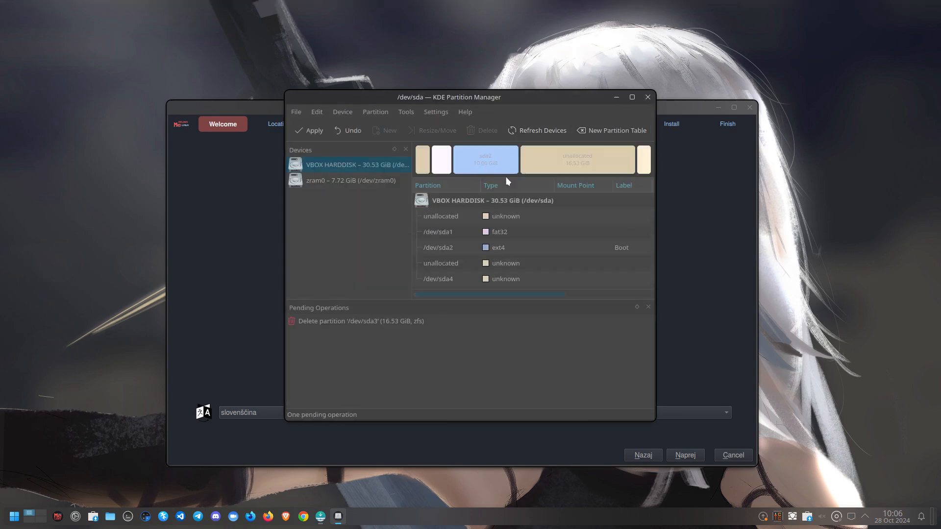
pyautogui.click(485, 160)
pyautogui.press('Delete')
pyautogui.click(451, 165)
pyautogui.click(439, 168)
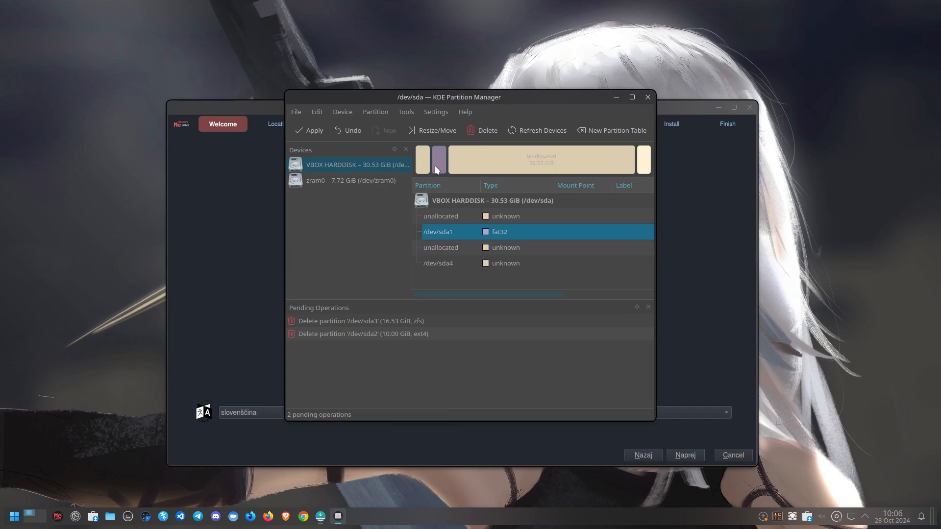
pyautogui.press('Delete')
pyautogui.click(644, 166)
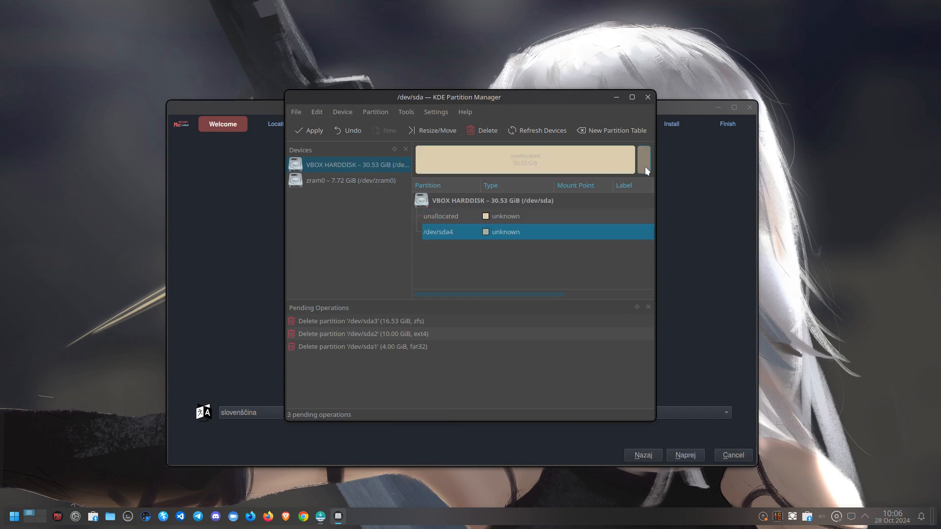
pyautogui.press('Delete')
# Apply and confirm the four pending deletions, leaving 30.53 GiB unallocated
pyautogui.click(319, 132)
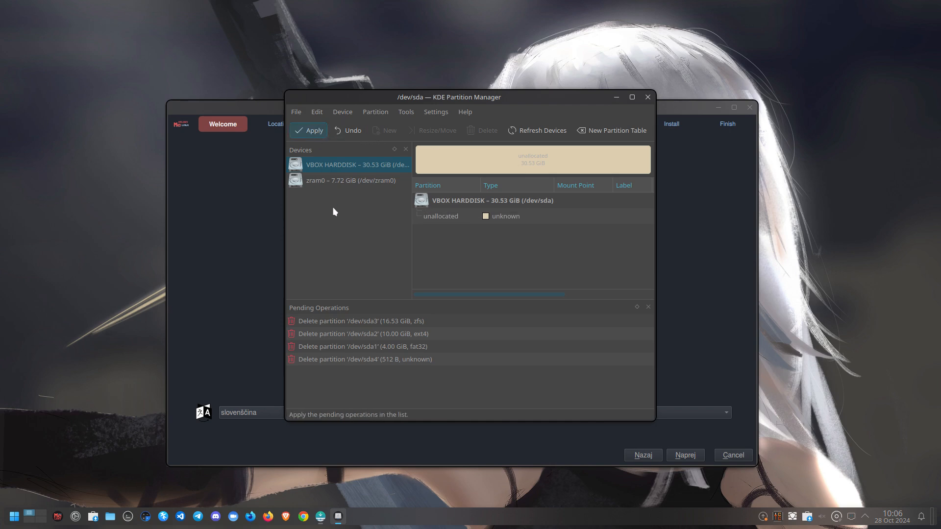
pyautogui.click(456, 321)
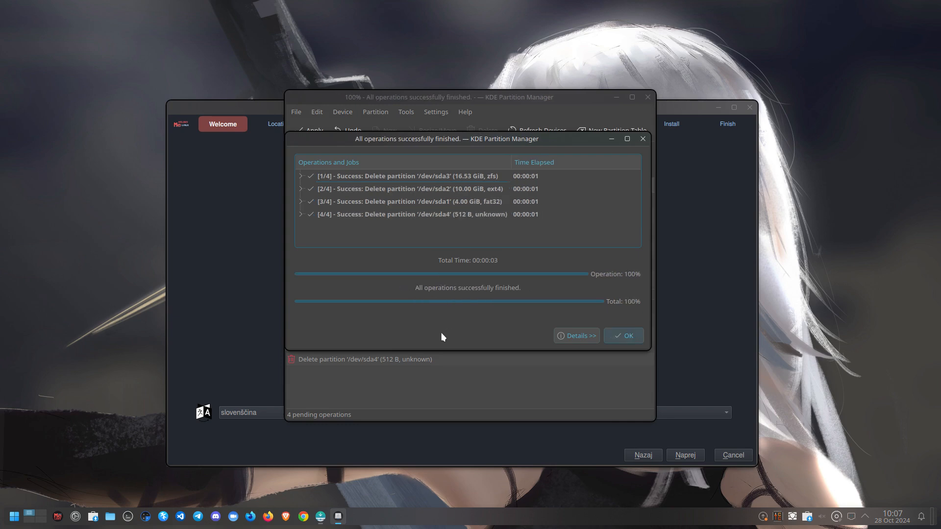
pyautogui.click(628, 335)
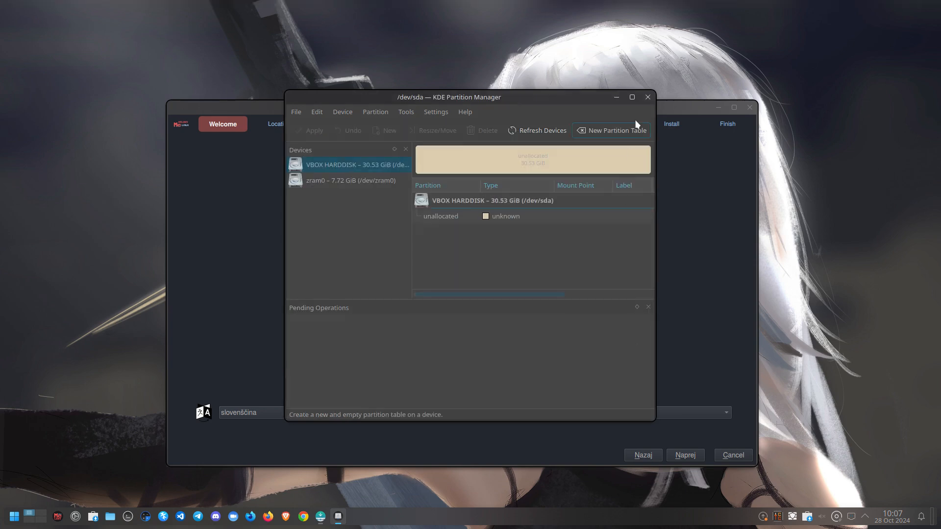
# Close KDE Partition Manager and cancel the running installer, confirming the quit
pyautogui.click(647, 97)
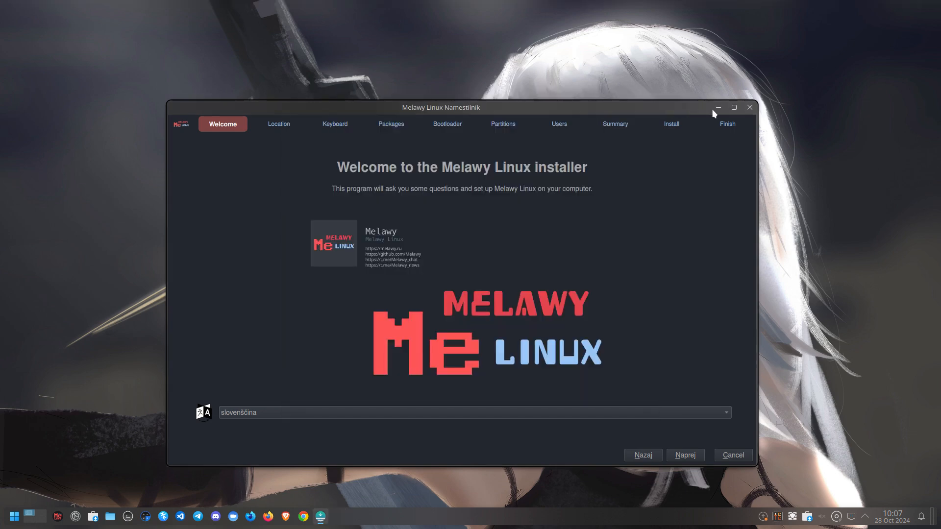
pyautogui.click(749, 107)
pyautogui.click(524, 294)
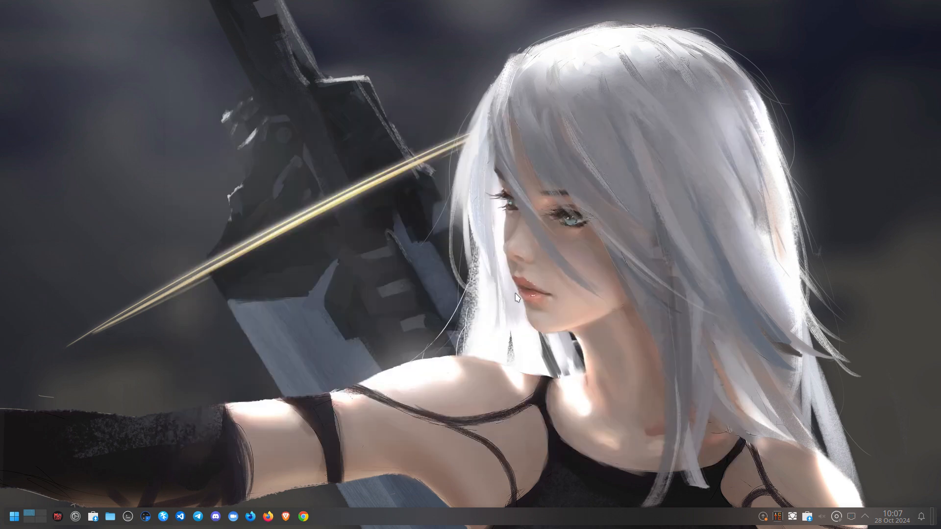
# Search 'cala' in the application launcher, run Install System and enter the password
pyautogui.click(14, 517)
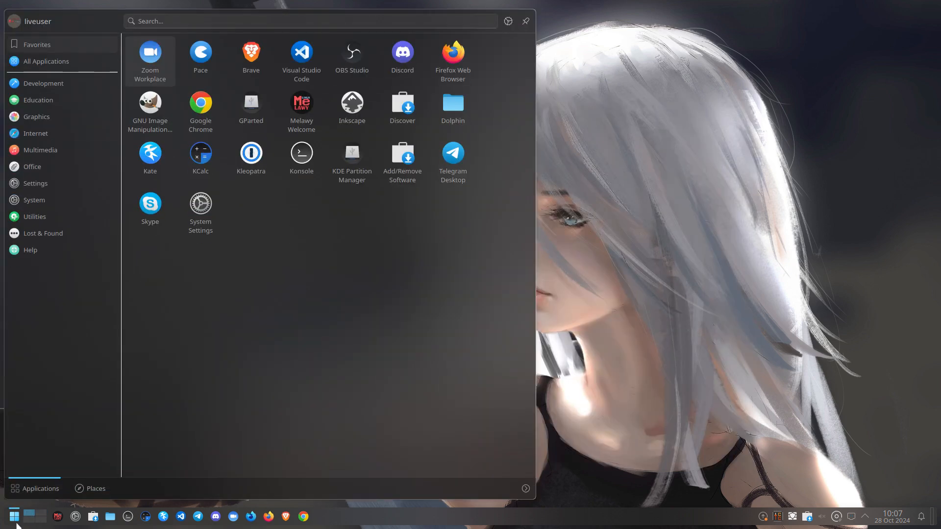
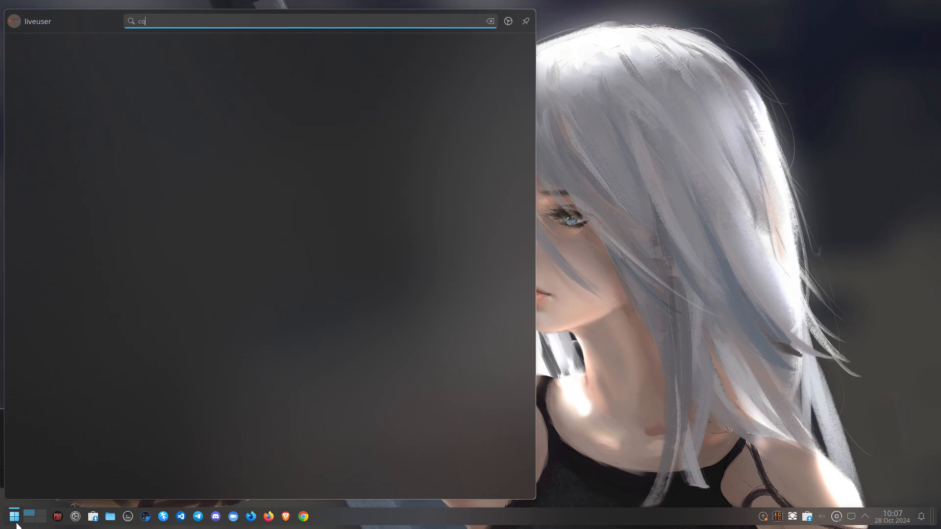
pyautogui.press('BackSpace')
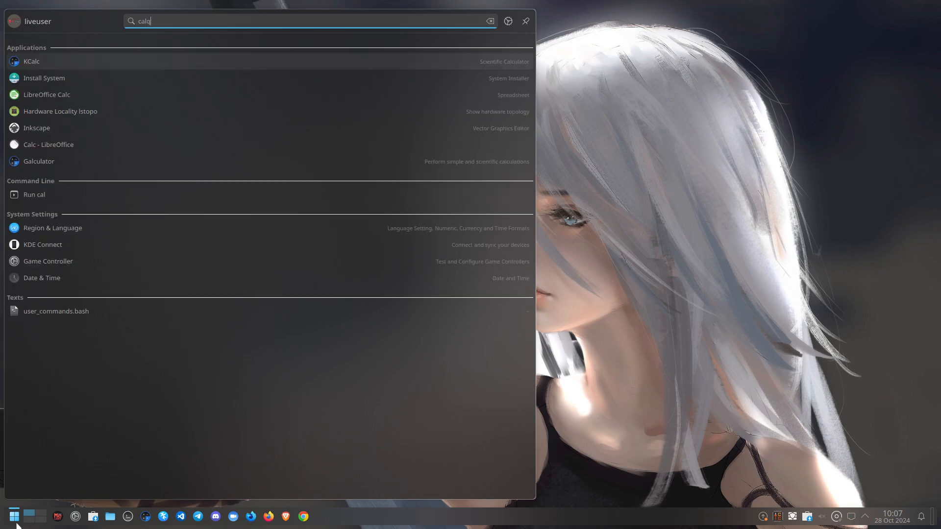
pyautogui.press('BackSpace')
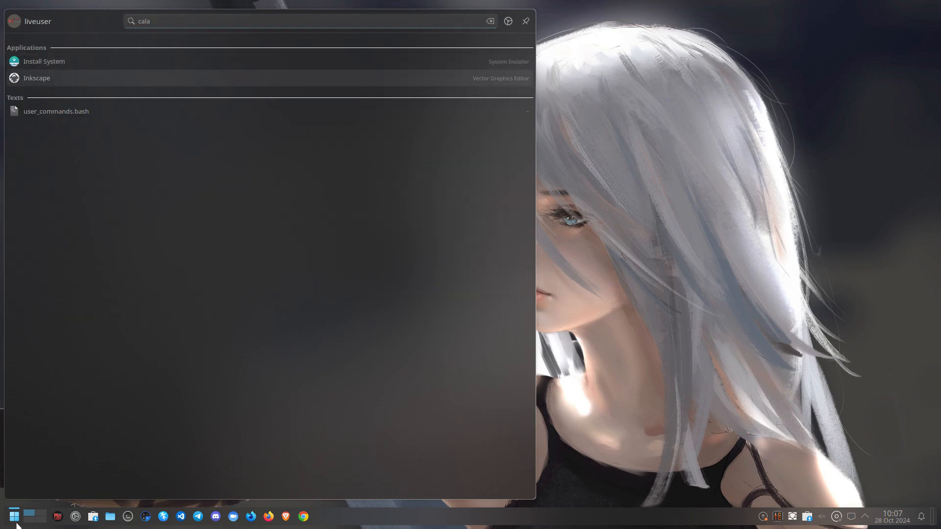
pyautogui.press('Return')
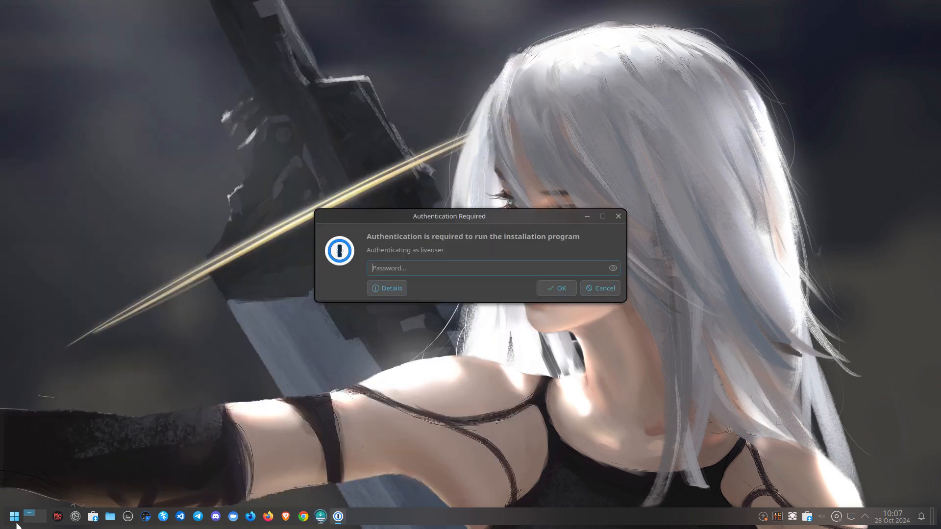
pyautogui.press('Return')
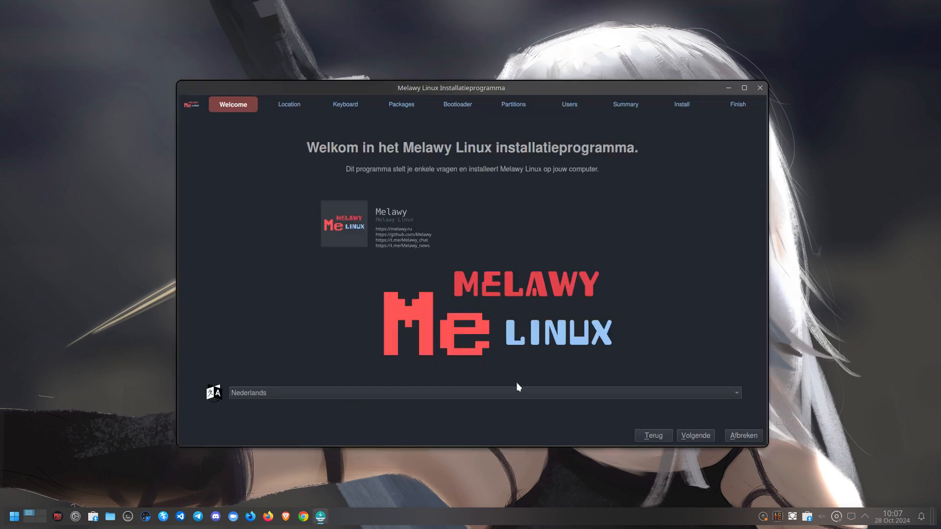
# Switch the installer language to American English and advance past the Location page
pyautogui.click(558, 398)
pyautogui.scroll(1, 378, 136)
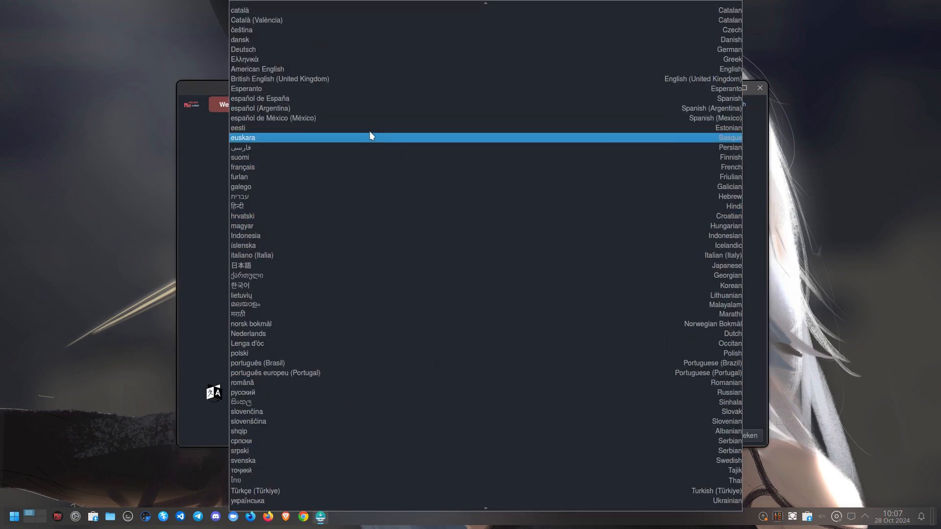
pyautogui.click(317, 70)
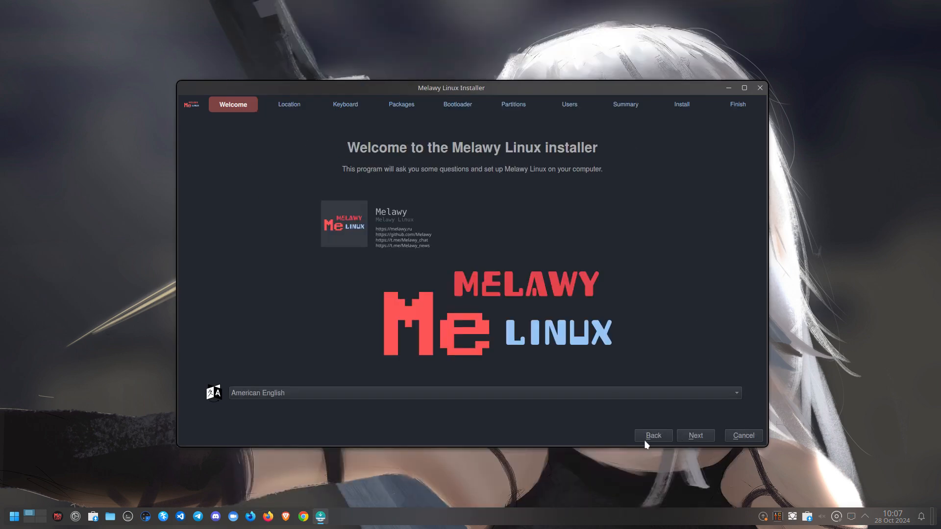
pyautogui.click(695, 436)
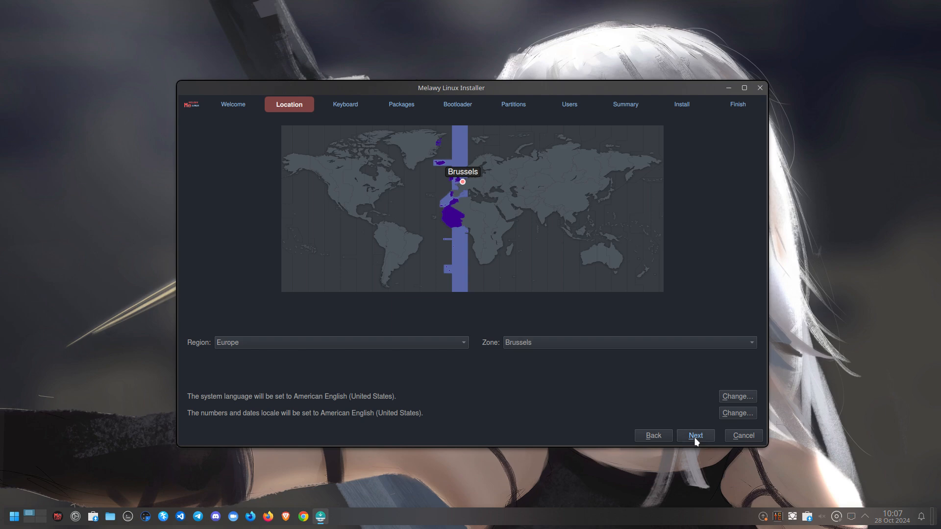
pyautogui.click(695, 436)
# Choose the Belgian keyboard layout, keep default packages and the rEFInd bootloader
pyautogui.scroll(2, 322, 332)
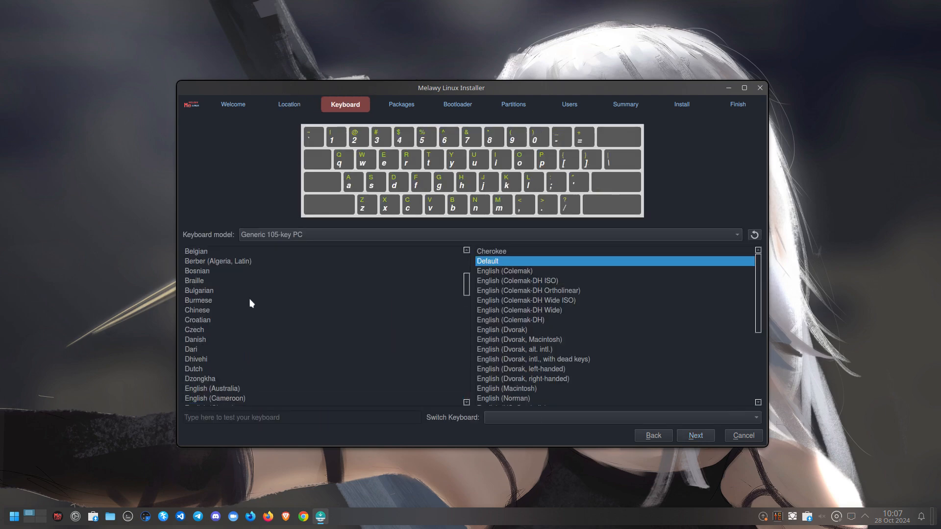
pyautogui.scroll(1, 228, 280)
pyautogui.click(220, 282)
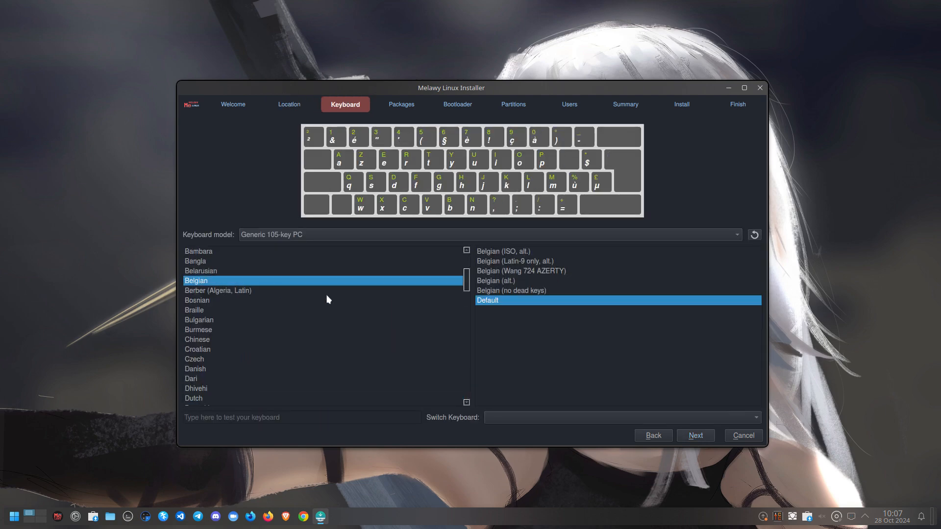
pyautogui.click(705, 436)
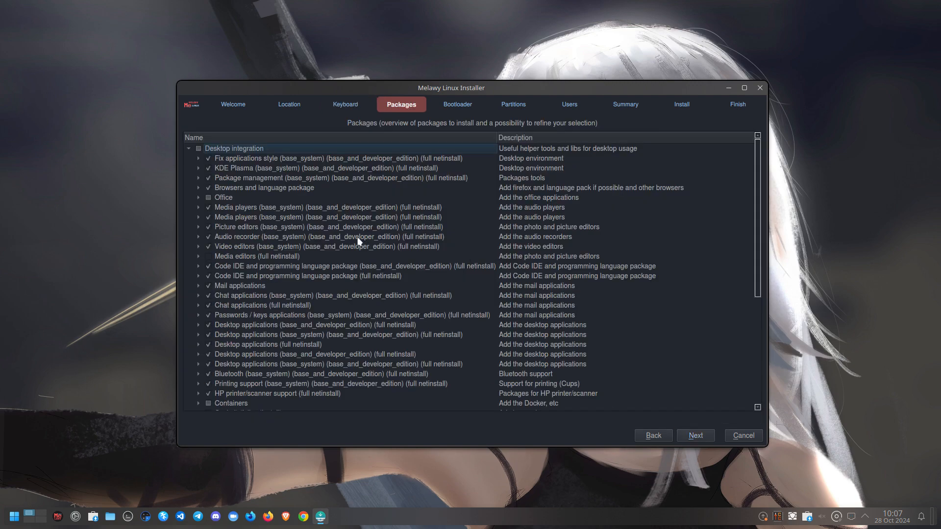
pyautogui.click(697, 437)
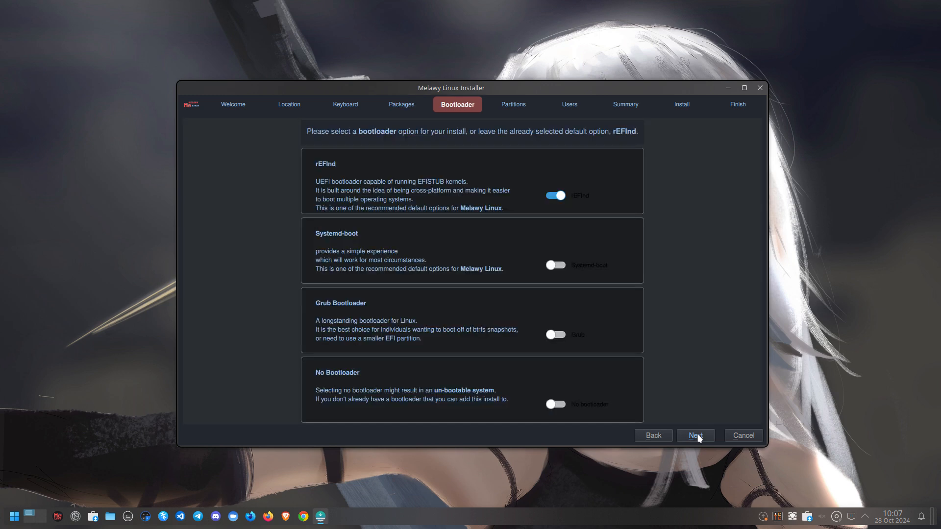
pyautogui.click(698, 437)
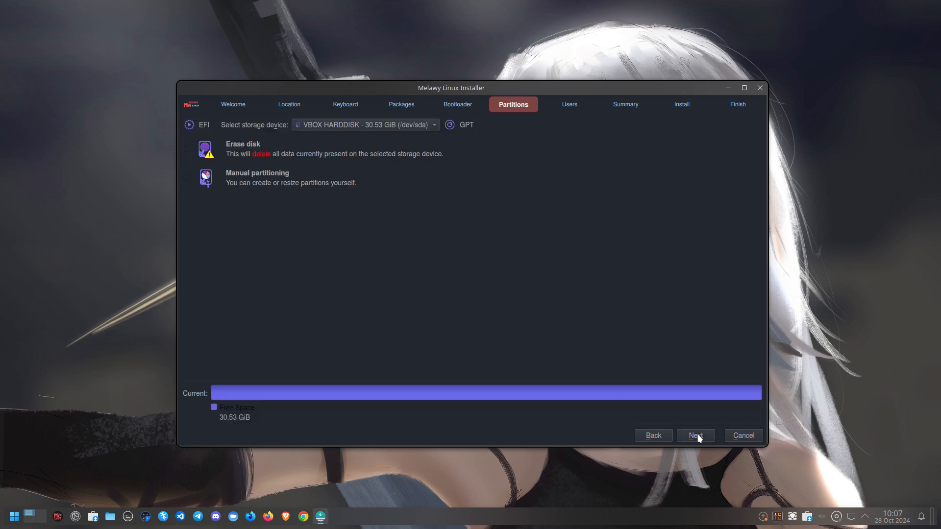
# Select Erase disk with an ext4 filesystem and No swap, then continue to Users
pyautogui.click(298, 158)
pyautogui.click(337, 178)
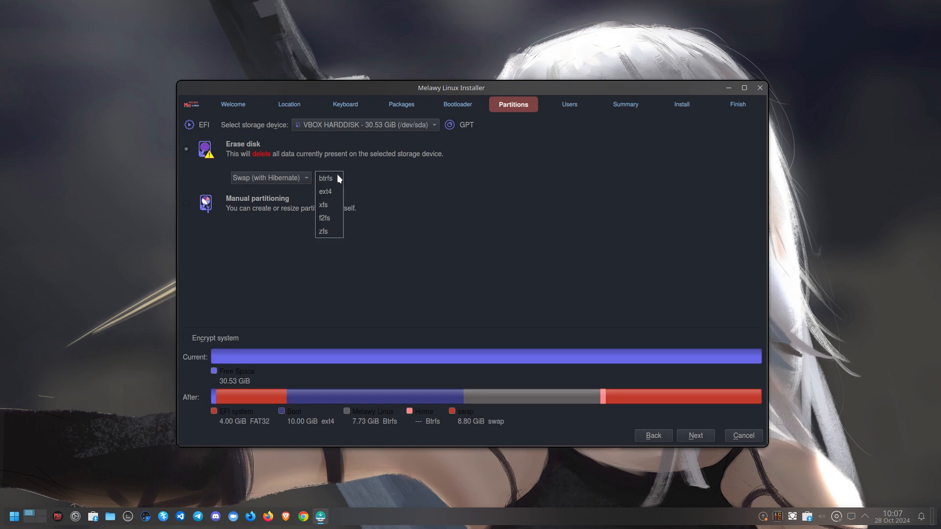
pyautogui.click(339, 191)
pyautogui.click(289, 179)
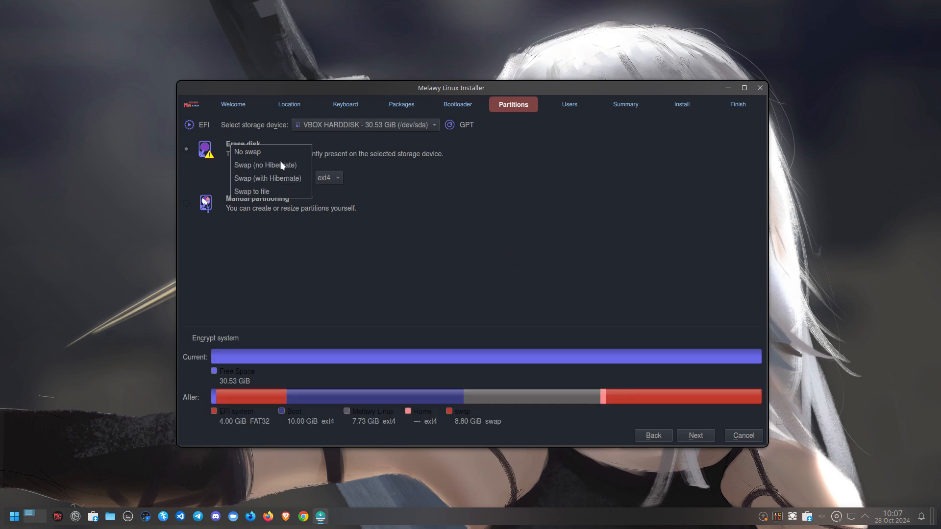
pyautogui.click(279, 156)
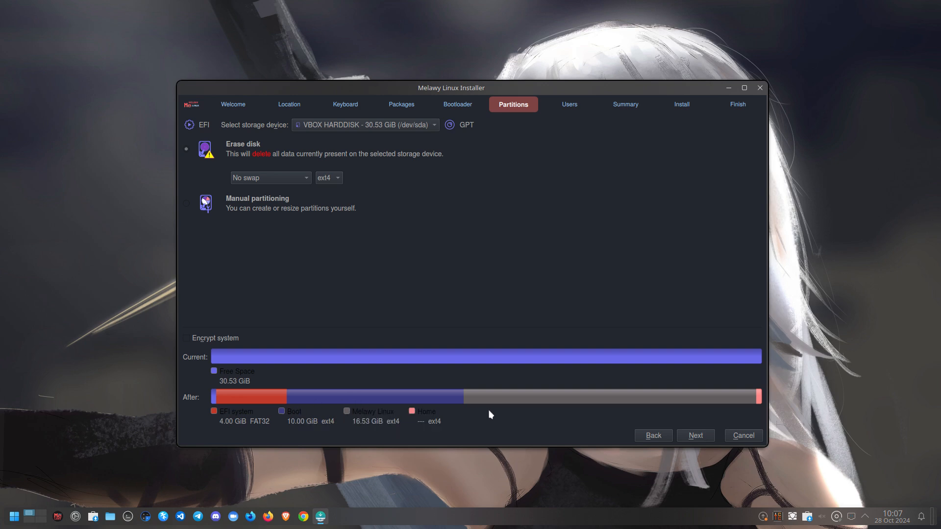
pyautogui.click(704, 438)
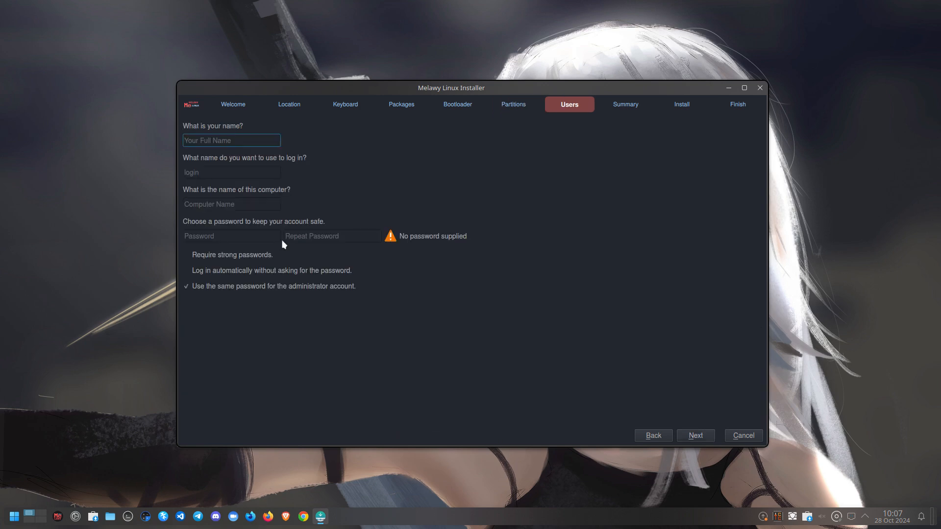
# Fill in the user account name and enter the password twice
pyautogui.write('er')
pyautogui.press('Tab')
pyautogui.press('Tab')
pyautogui.press('Tab')
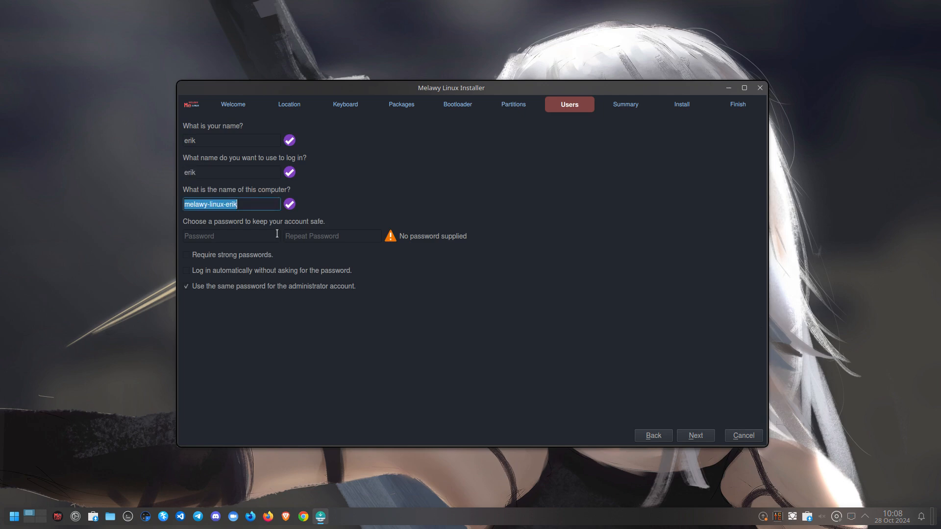
pyautogui.write('••••')
pyautogui.press('Tab')
pyautogui.write('••••')
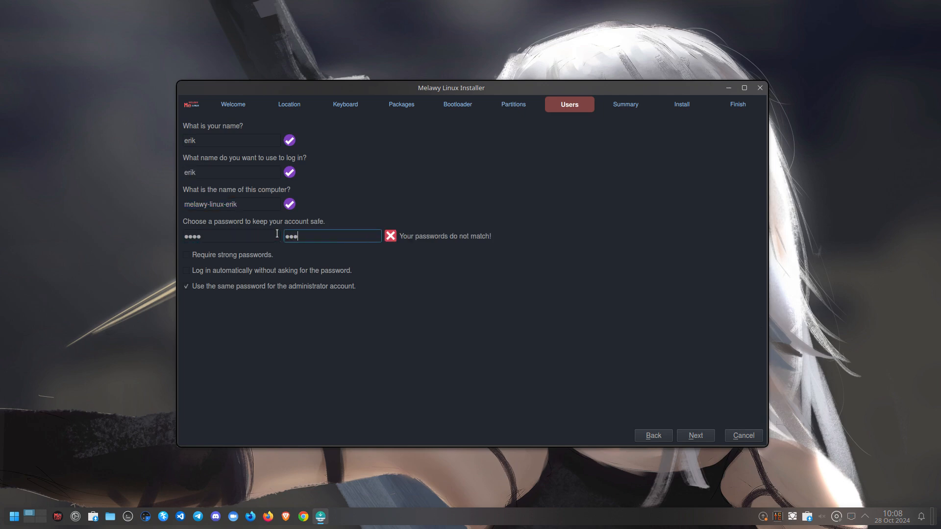
# Start the installation from the summary and confirm Install Now; it fails at 4%
pyautogui.click(702, 436)
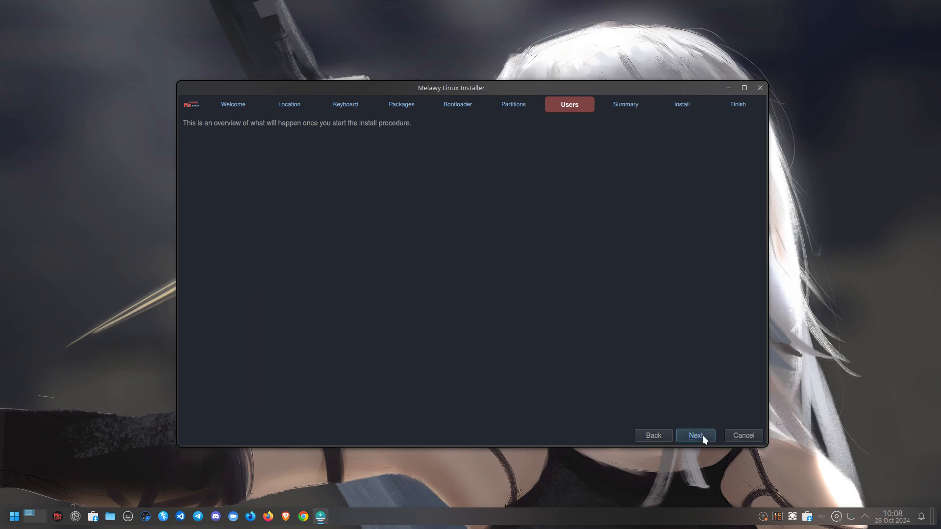
pyautogui.click(695, 497)
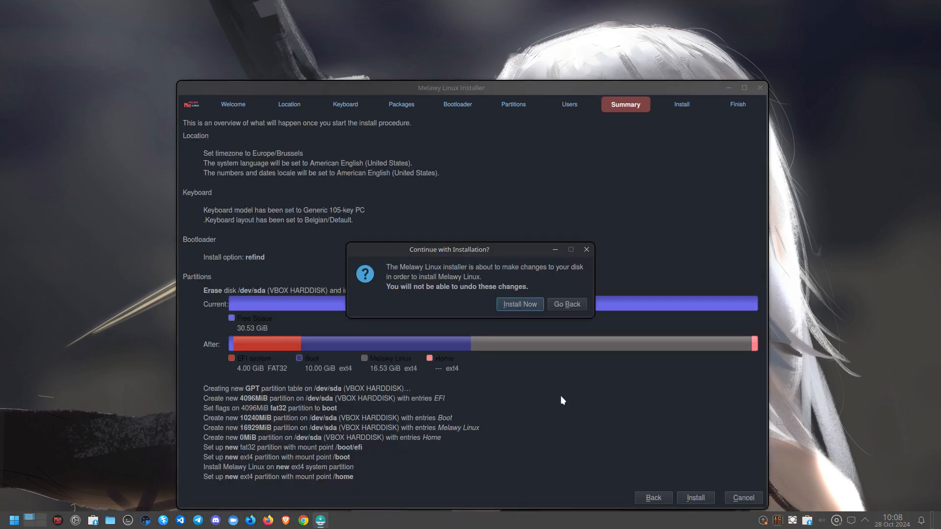
pyautogui.click(519, 305)
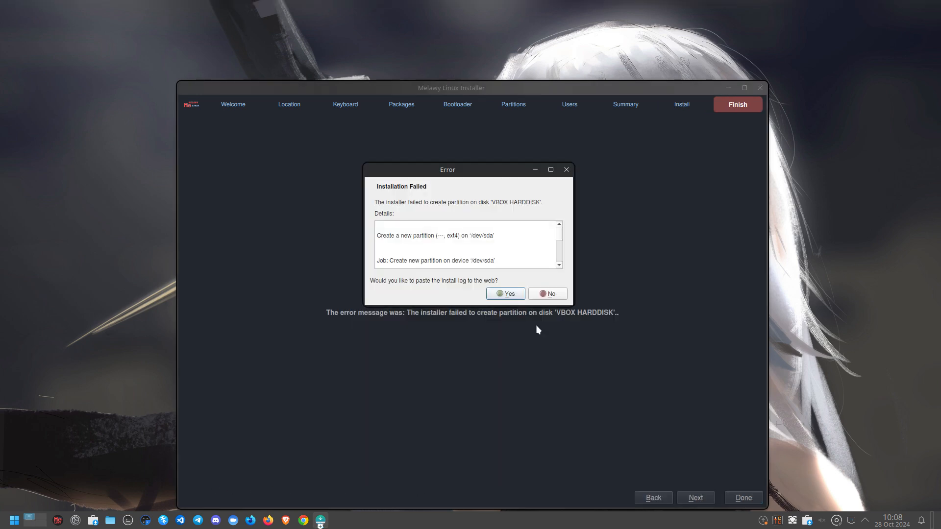
# Dismiss the install error and browse the launcher's Graphics, Internet, Multimedia, Office and System categories
pyautogui.click(551, 295)
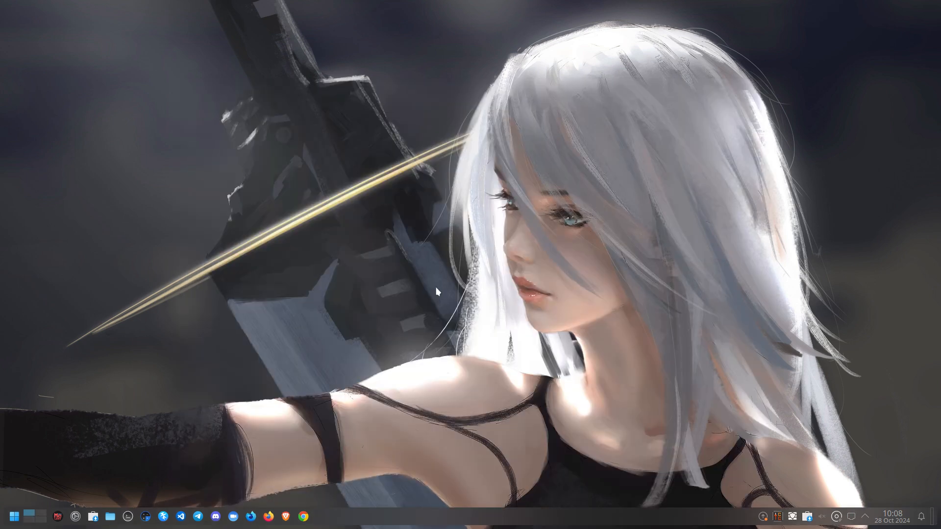
pyautogui.click(14, 521)
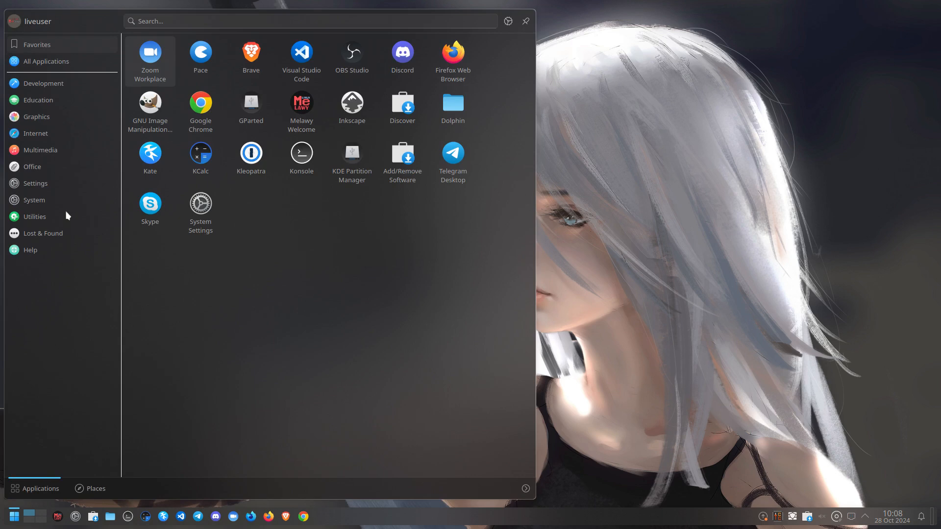
pyautogui.moveTo(51, 108)
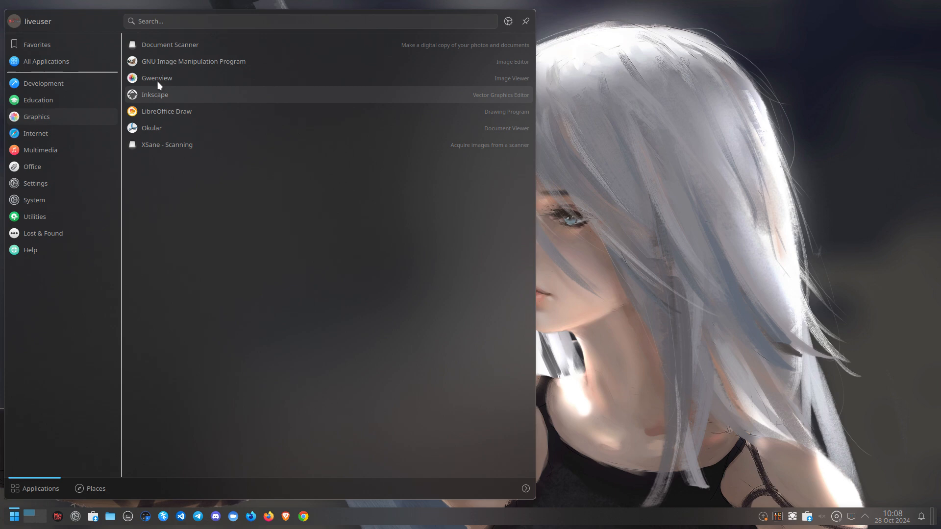
pyautogui.moveTo(49, 139)
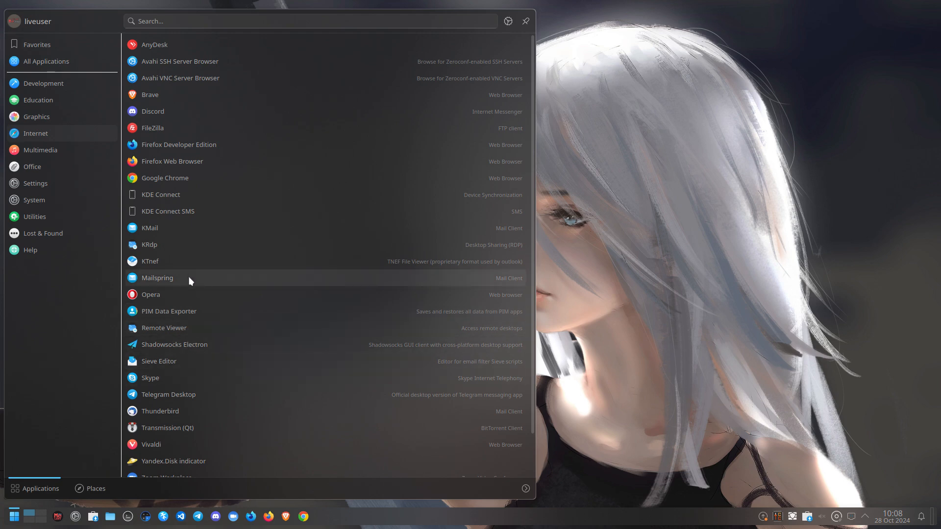
pyautogui.scroll(-2, 190, 280)
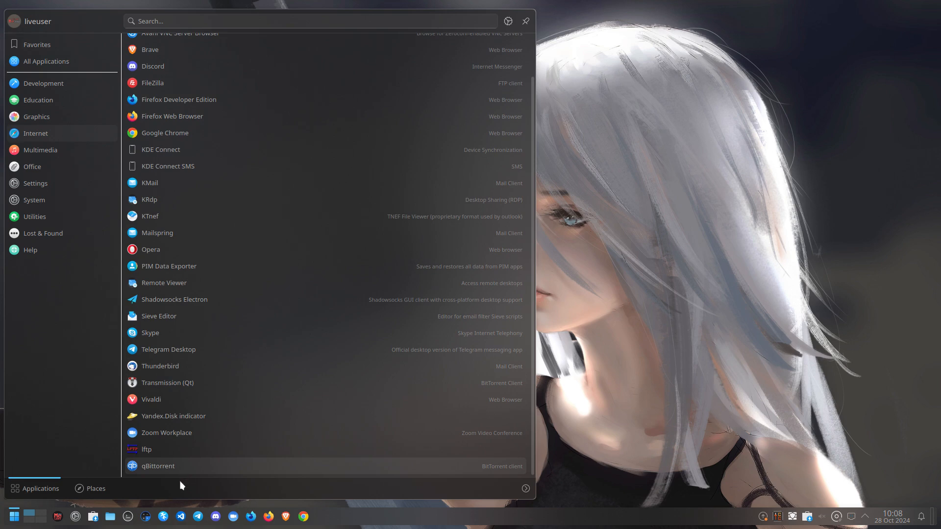
pyautogui.click(44, 151)
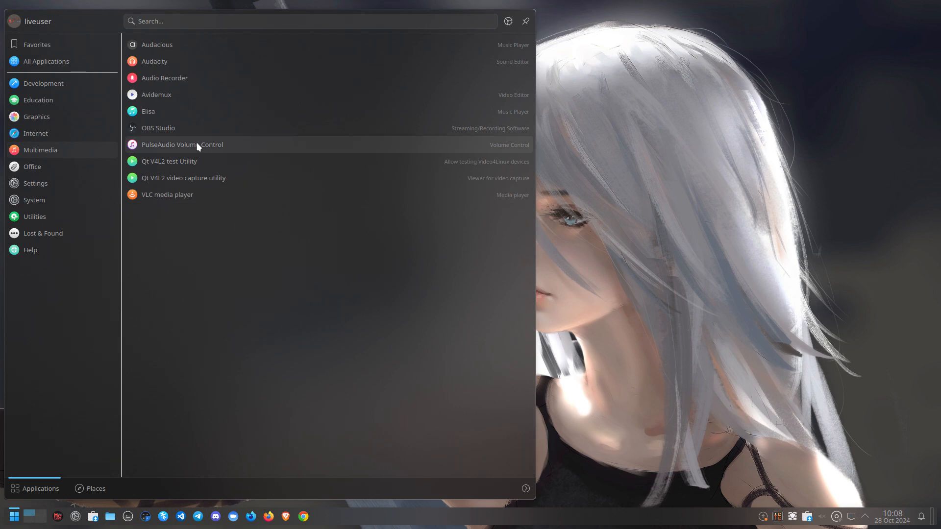
pyautogui.click(58, 170)
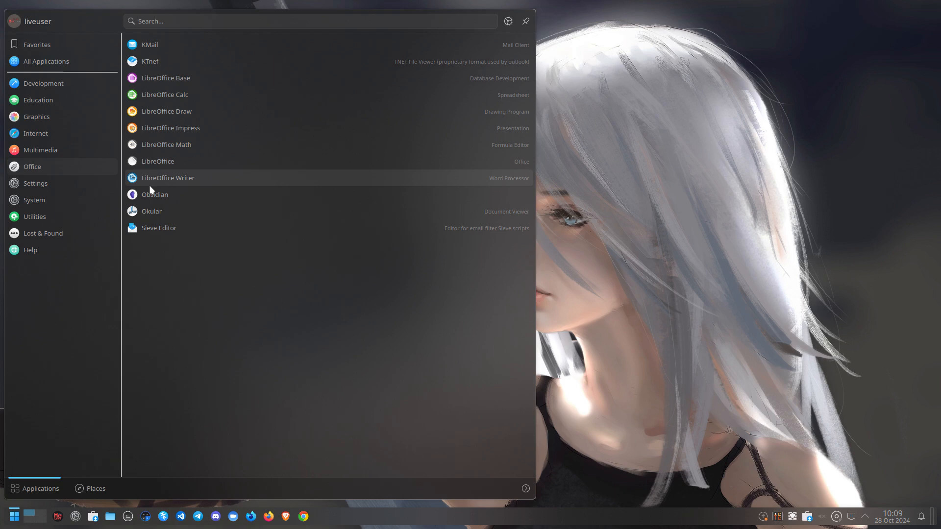
pyautogui.moveTo(50, 197)
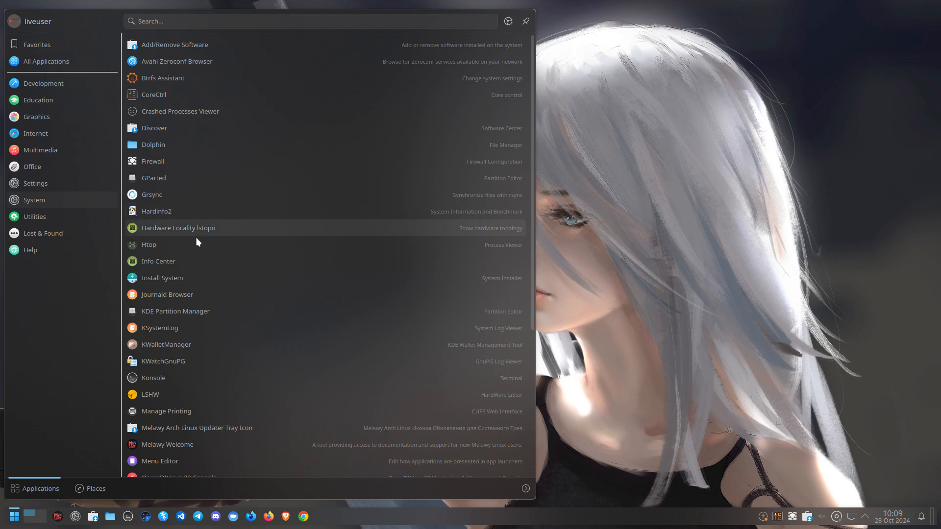
# Scroll through the System applications list, including GParted and Konsole
pyautogui.scroll(-1, 198, 242)
pyautogui.scroll(-1, 197, 242)
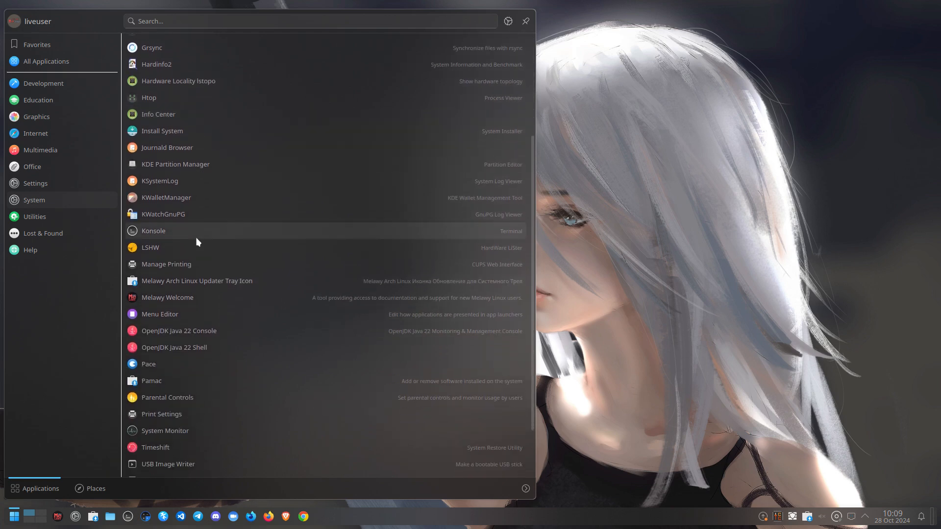
pyautogui.scroll(-3, 197, 242)
pyautogui.scroll(-1, 198, 242)
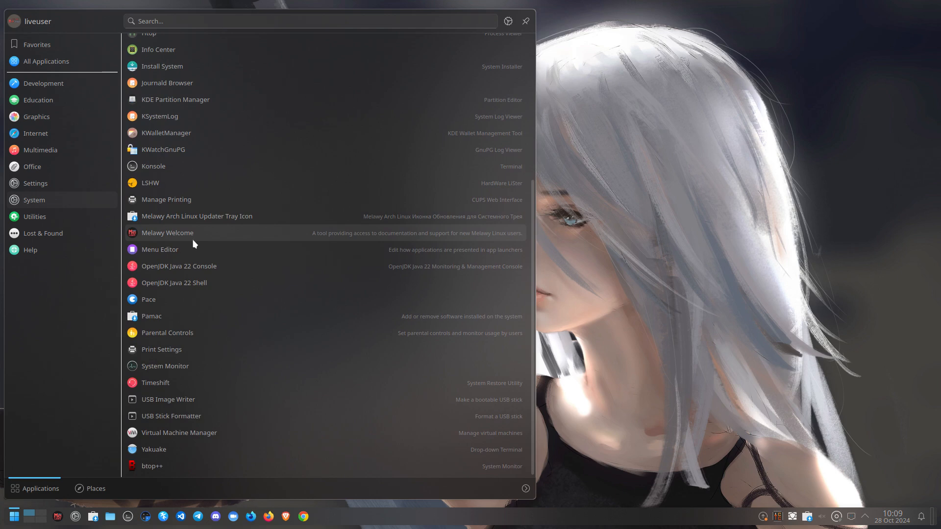
pyautogui.scroll(4, 192, 245)
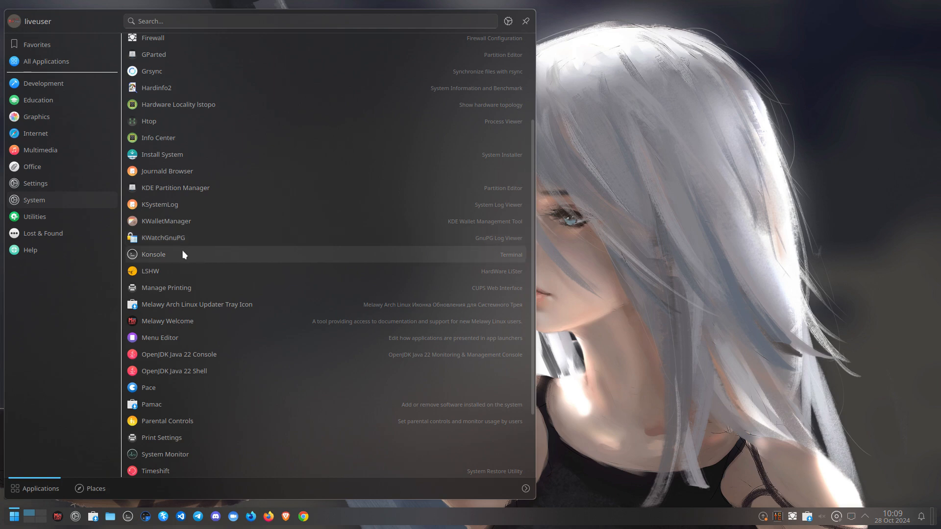
pyautogui.scroll(4, 183, 254)
pyautogui.scroll(2, 181, 259)
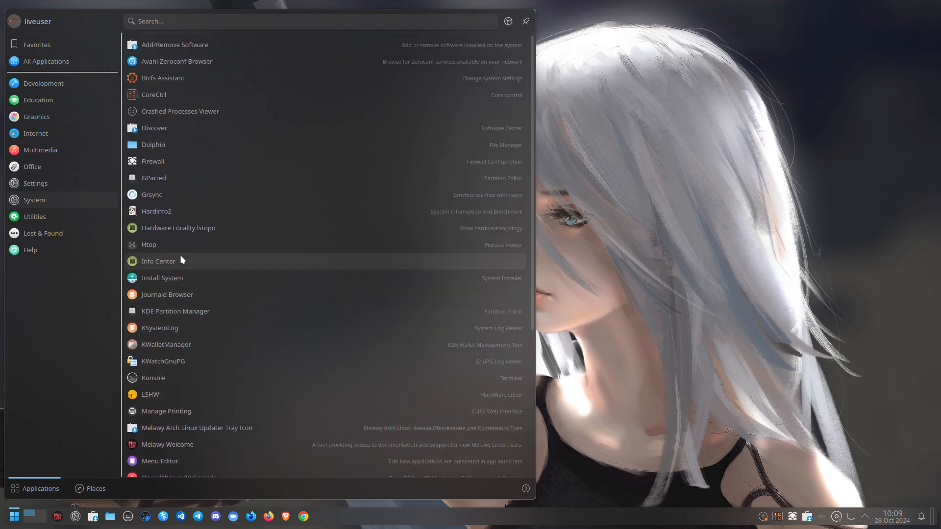
# Look through the Utilities applications, then close the launcher to show the desktop
pyautogui.click(63, 221)
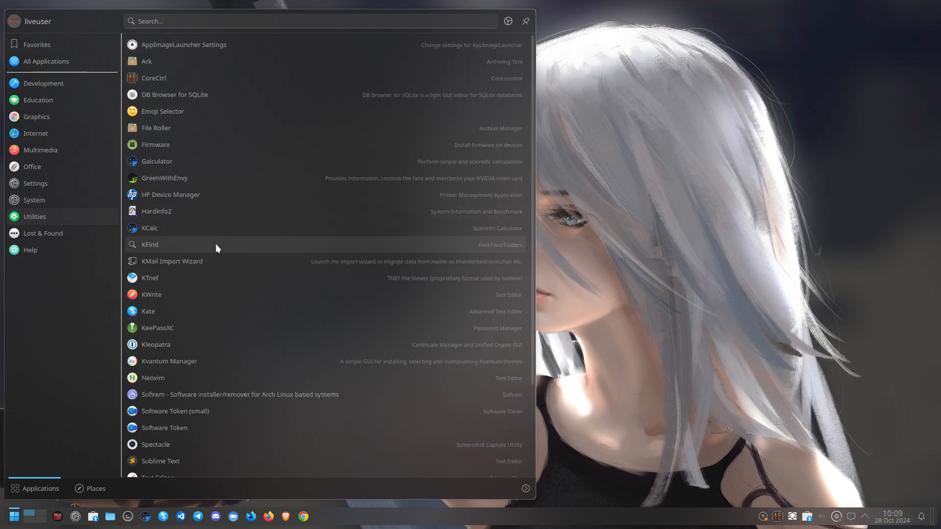
pyautogui.scroll(-3, 219, 274)
pyautogui.scroll(-1, 218, 278)
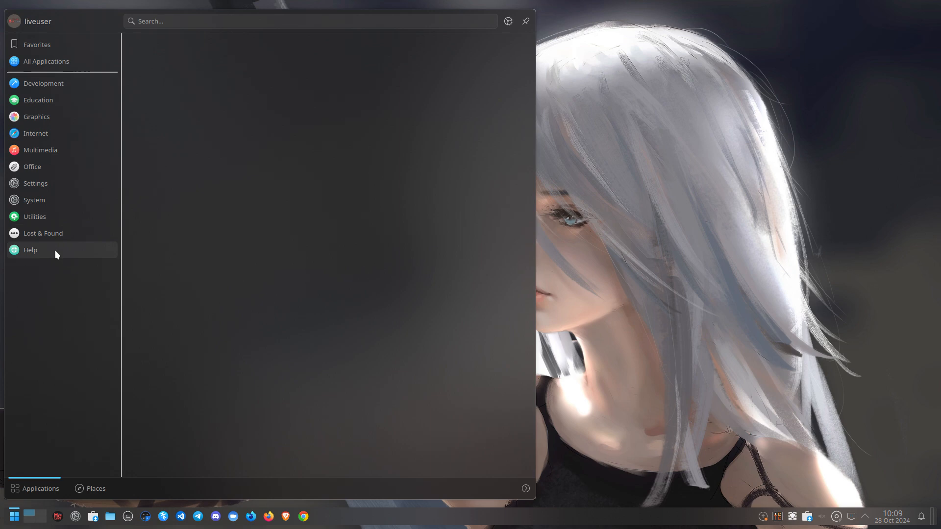
pyautogui.moveTo(51, 238)
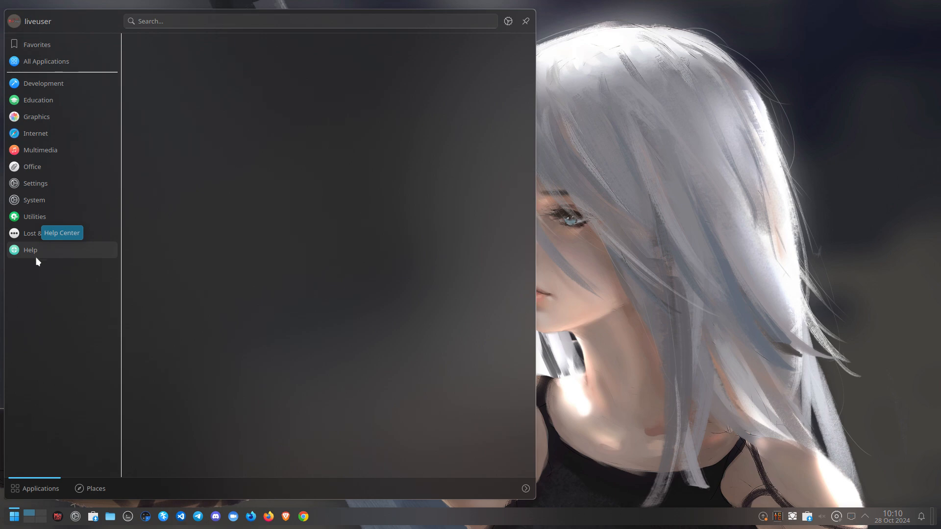
pyautogui.click(589, 126)
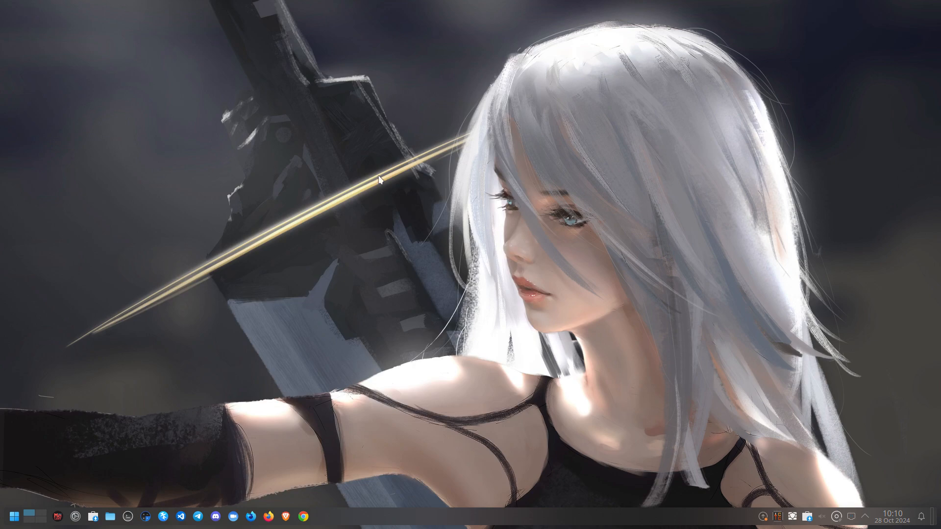
# Open Discover's Updates page from the tray notifier and scroll to the end of the 1,319 updates
pyautogui.click(763, 517)
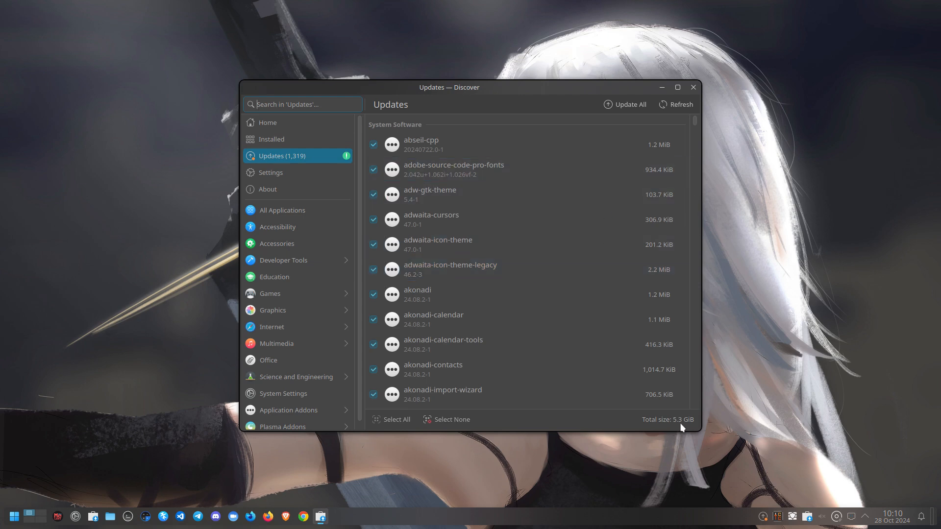
pyautogui.moveTo(694, 123); pyautogui.dragTo(712, 435)
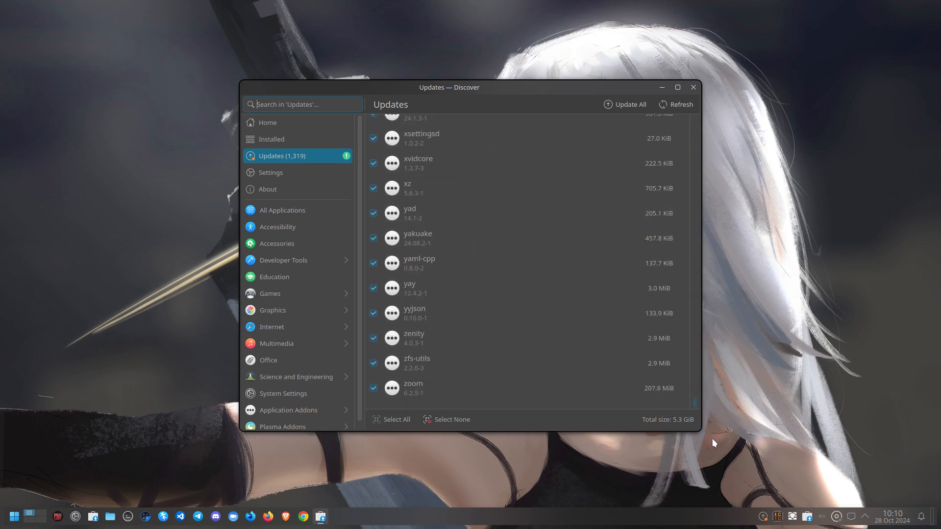